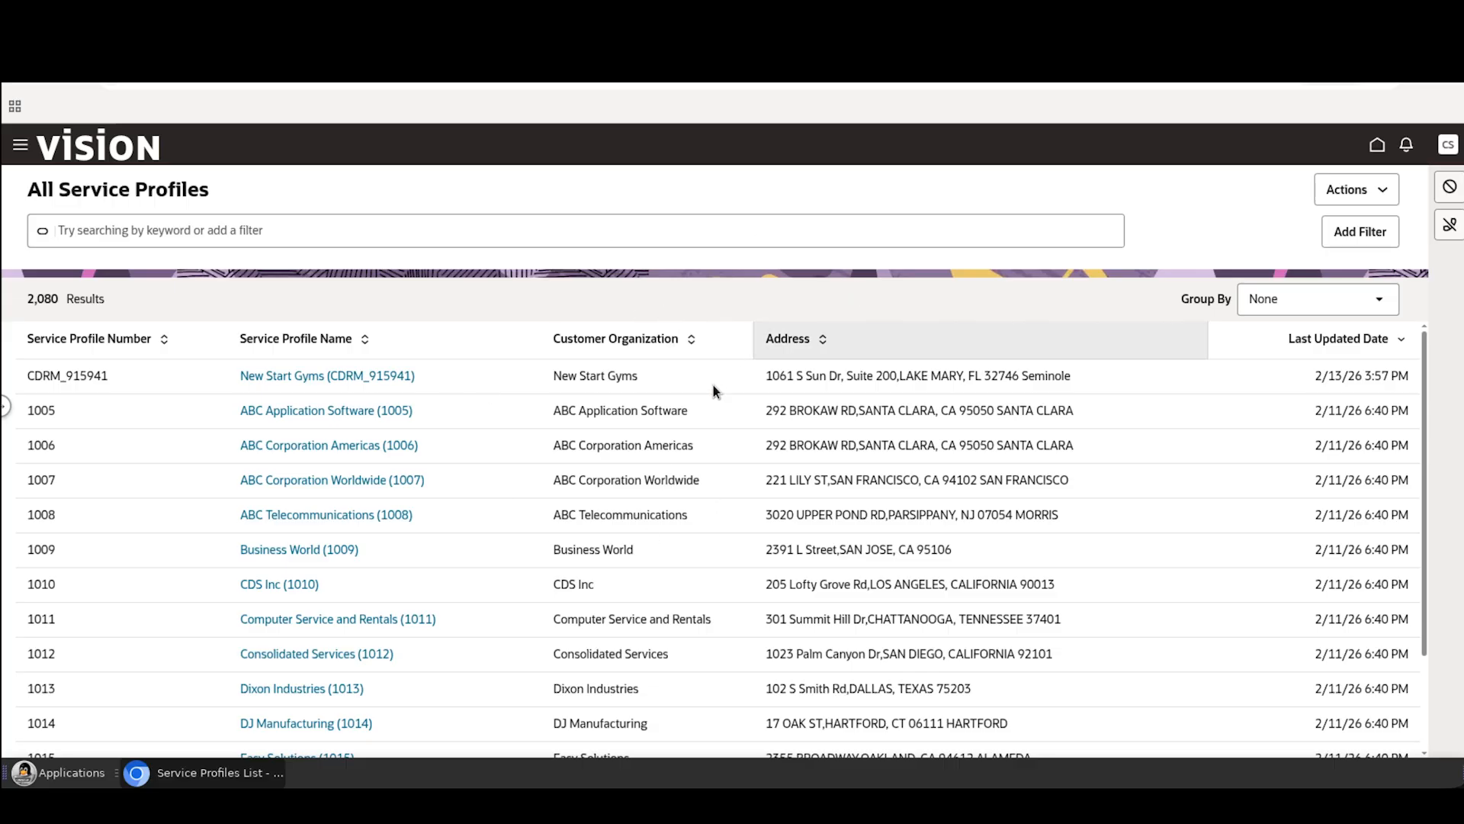
- Sort the service profiles by customer organization in ascending order and highlight a 24/7 Community Hospital Group entry
{"action": "left_click", "coordinate": [693, 339]}
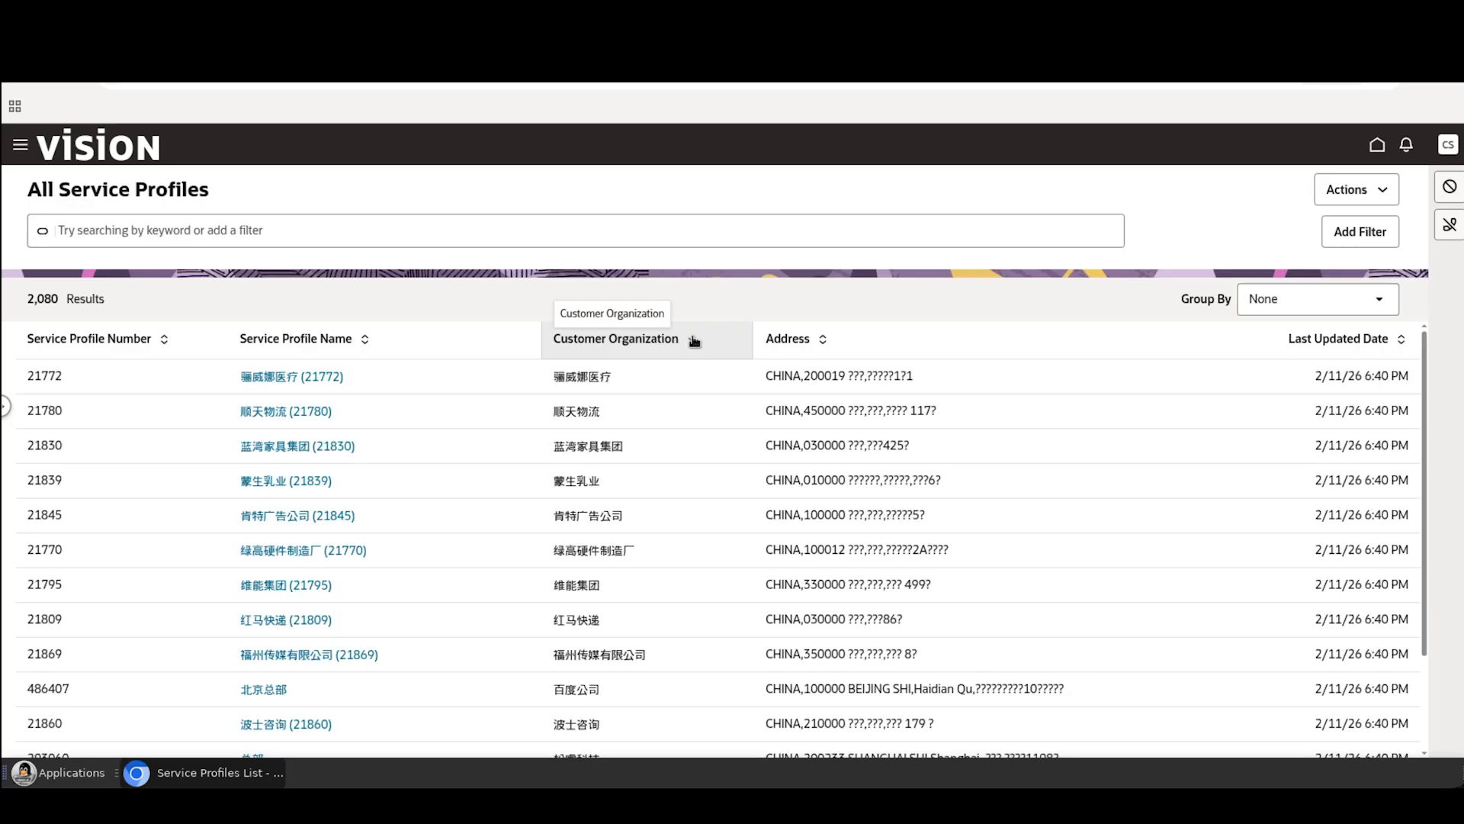
{"action": "left_click", "coordinate": [693, 340]}
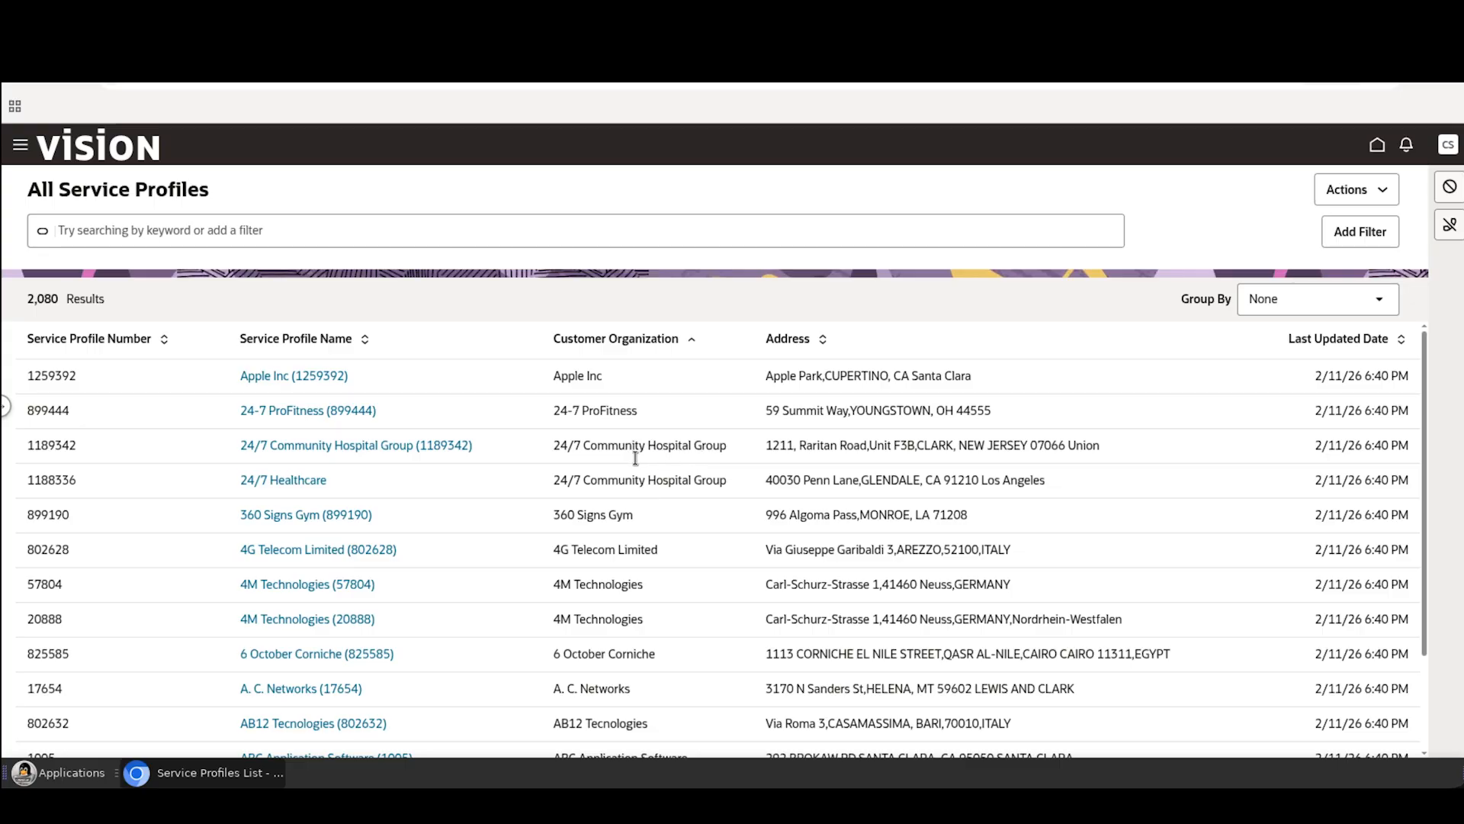
{"action": "left_click_drag", "start_coordinate": [633, 454], "coordinate": [720, 446]}
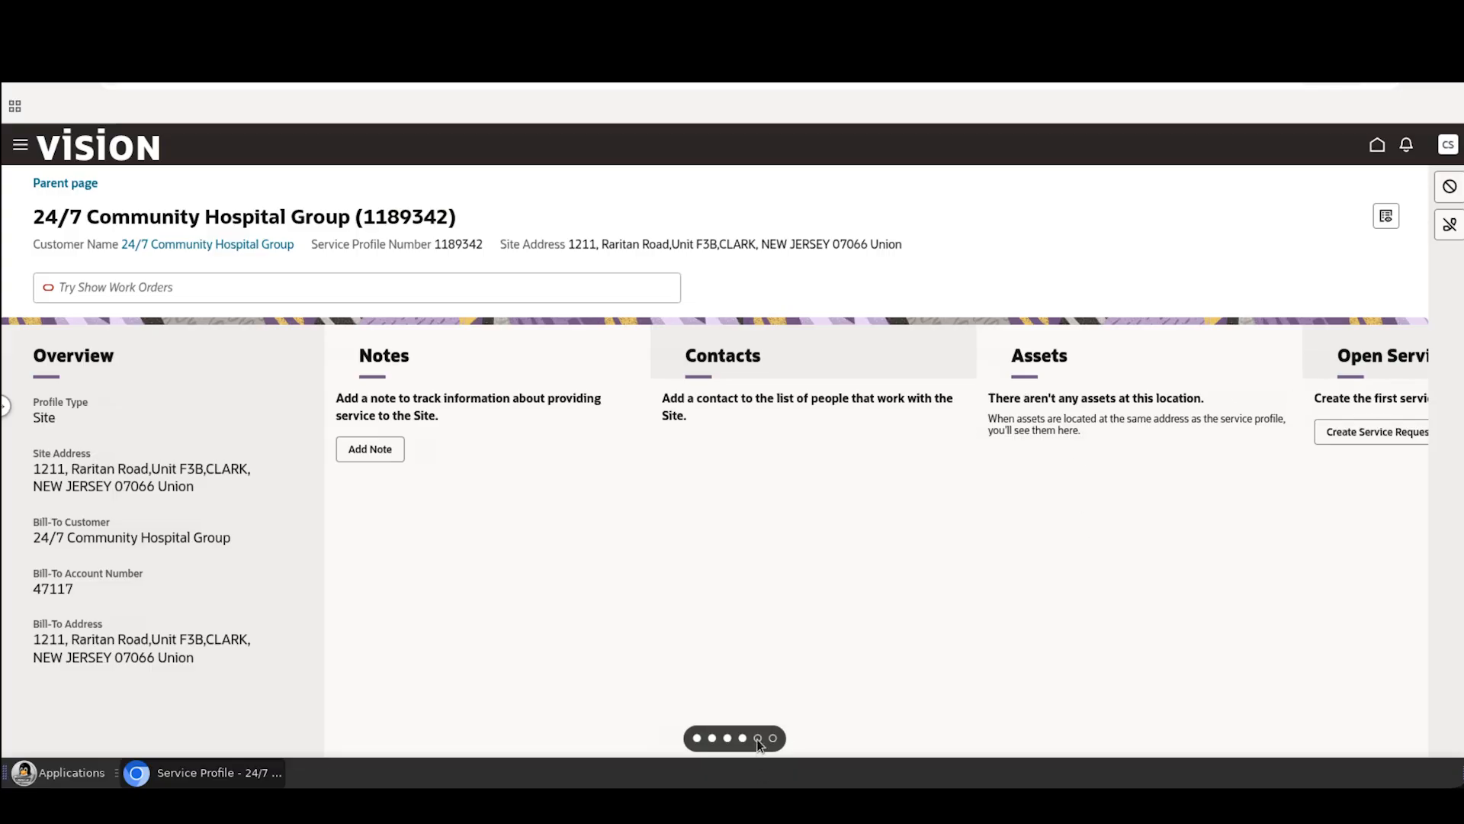
- Look through the 24/7 Community Hospital Group profile's overview sections as far as Pending Work Orders
{"action": "left_click_drag", "start_coordinate": [757, 740], "coordinate": [900, 677]}
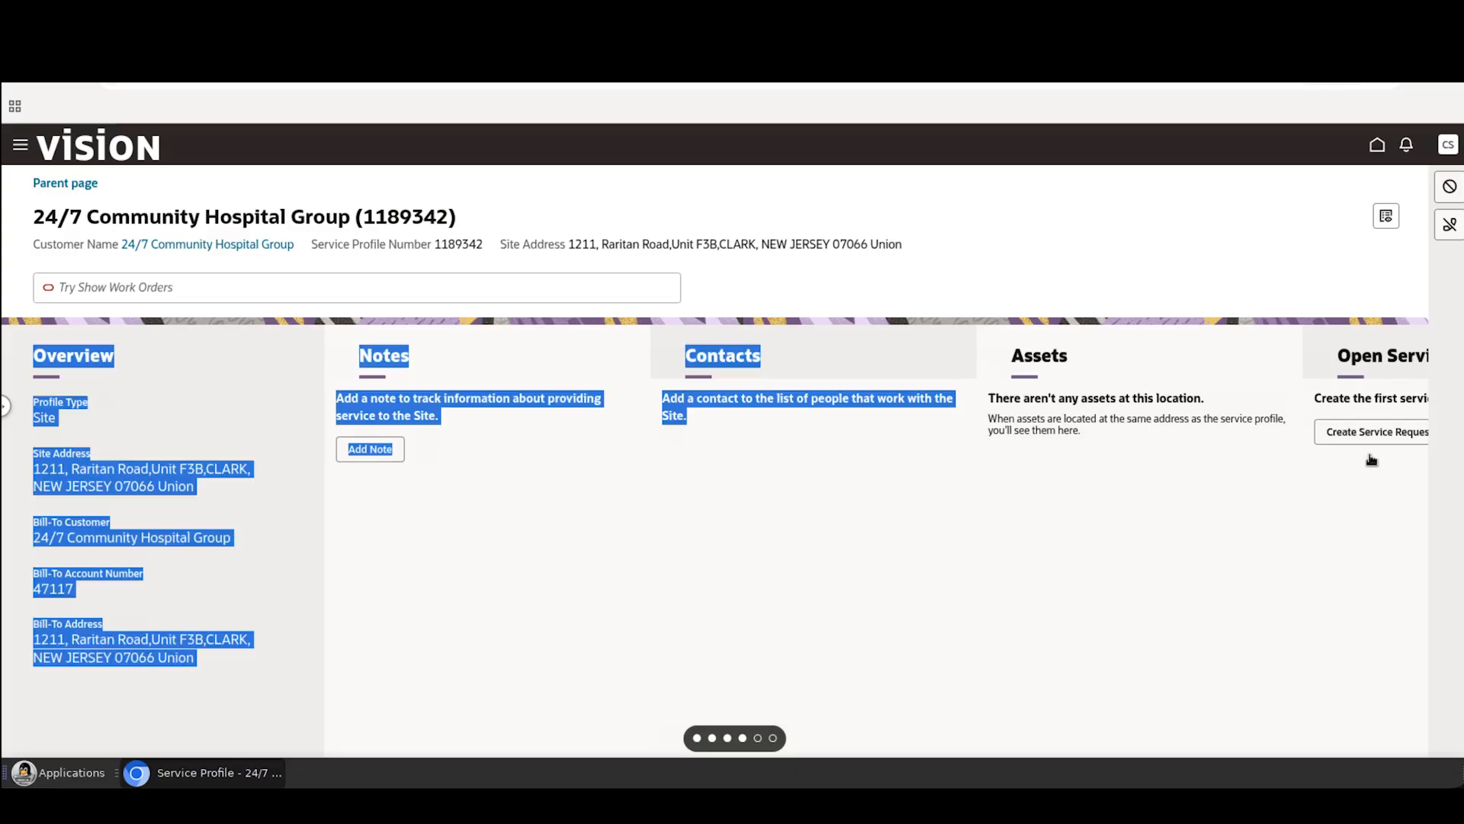
{"action": "left_click", "coordinate": [1370, 373]}
{"action": "left_click_drag", "start_coordinate": [761, 720], "coordinate": [784, 745]}
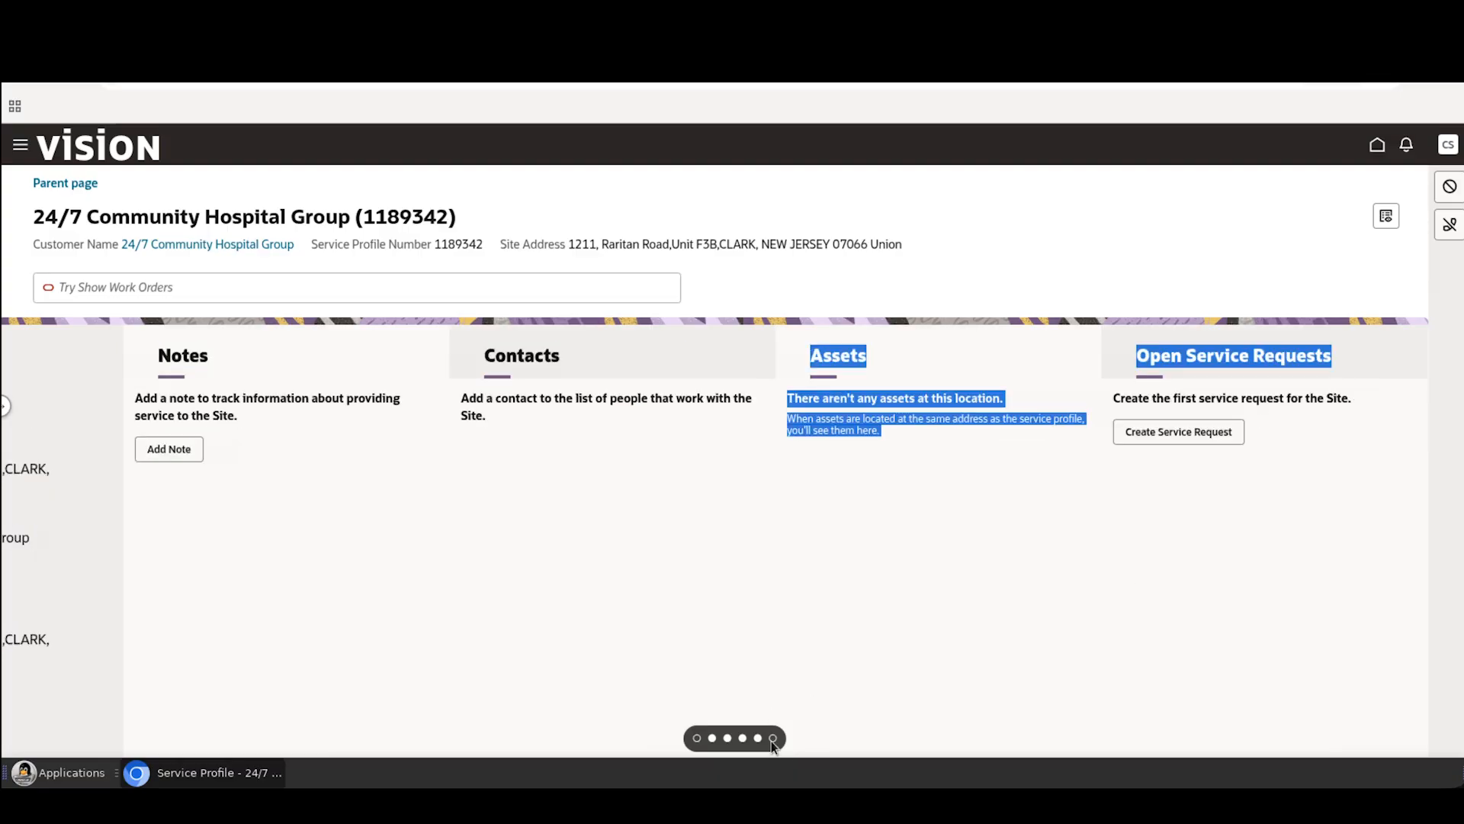
{"action": "left_click", "coordinate": [772, 744]}
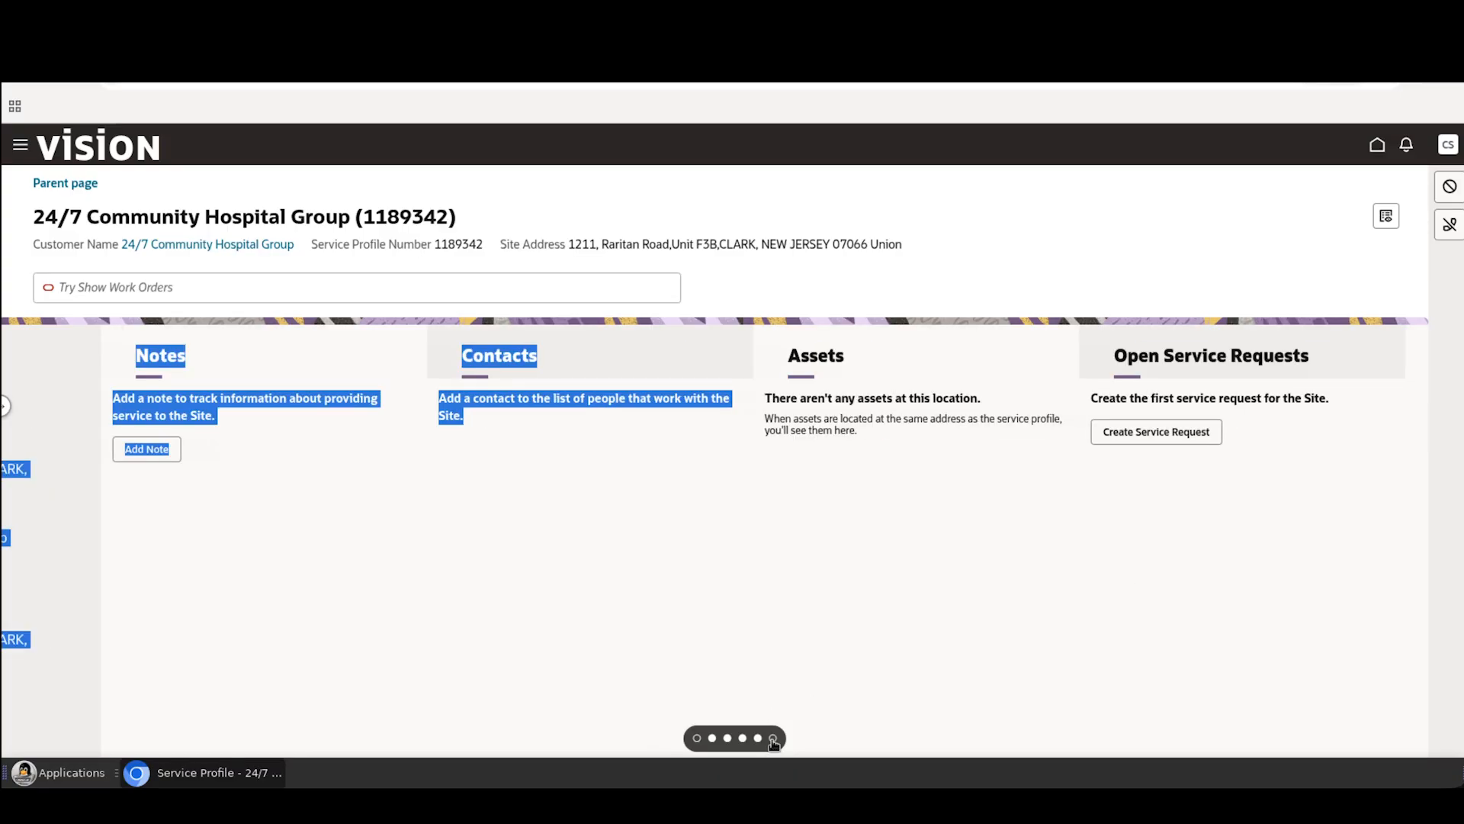
{"action": "left_click", "coordinate": [772, 744]}
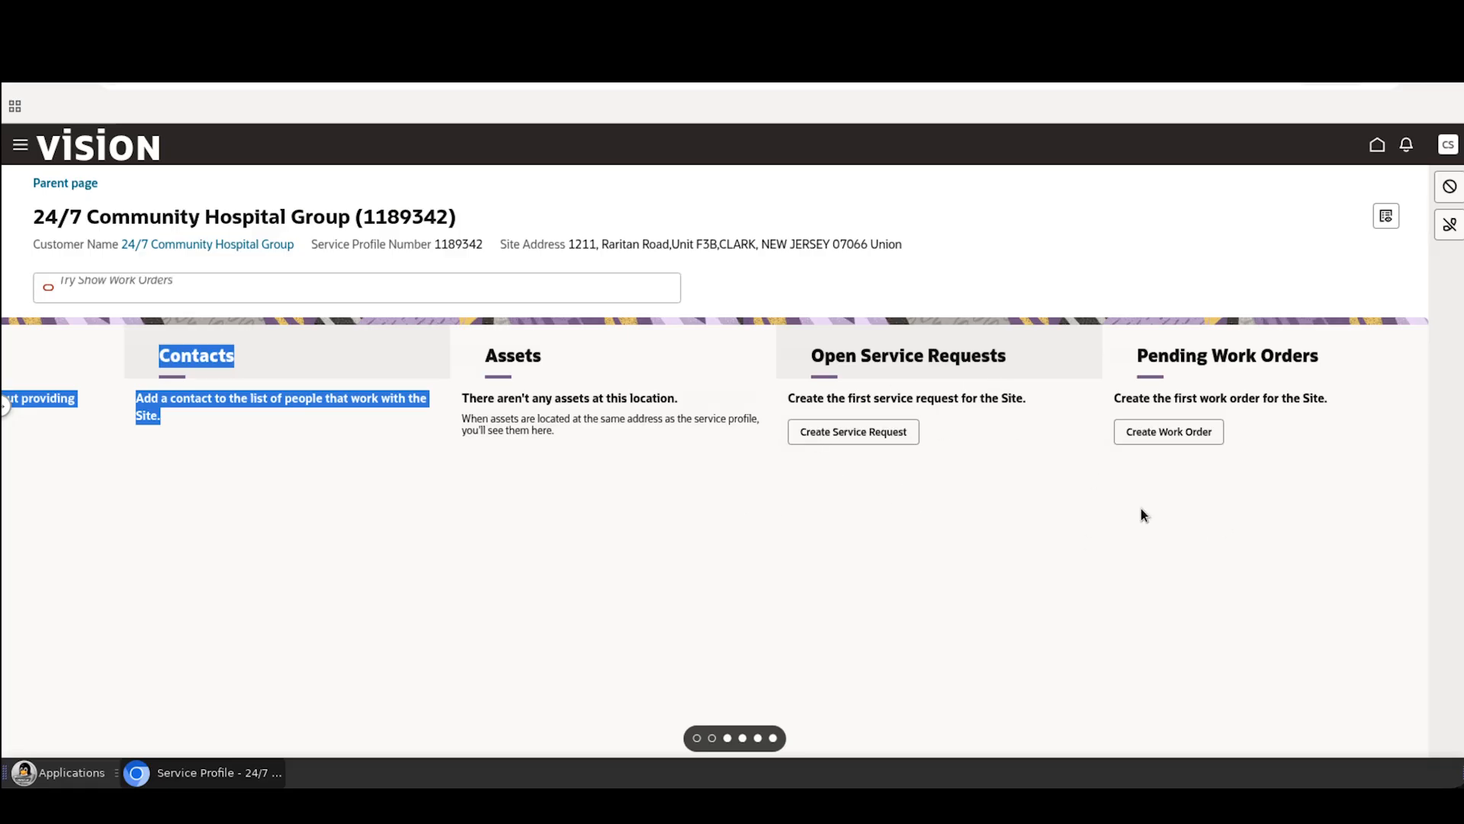
- Review the hospital group's profile details from Contacts to Work Orders, and return to the list of all service profiles
{"action": "left_click", "coordinate": [1386, 216]}
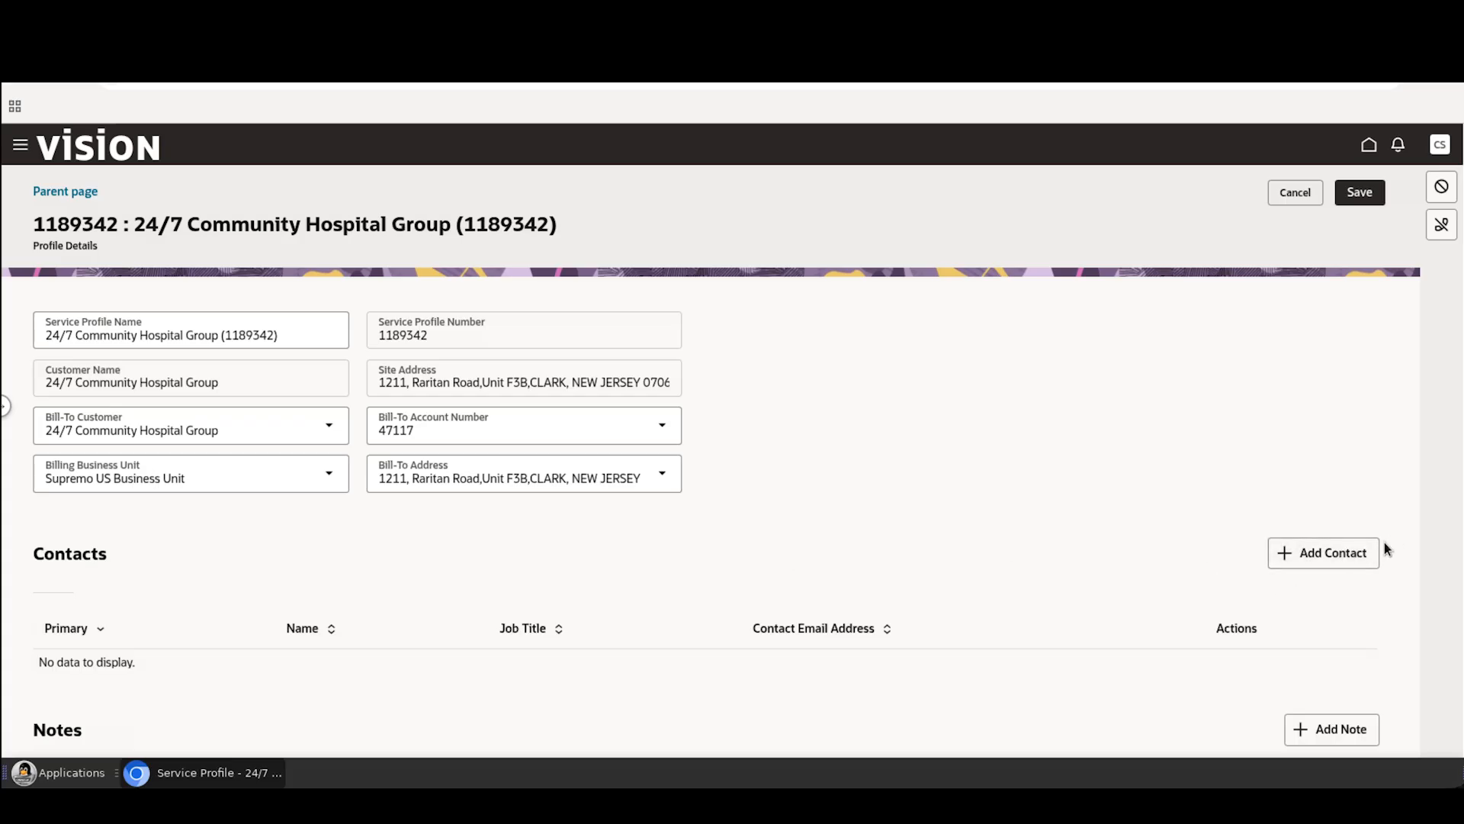
{"action": "left_click", "coordinate": [1323, 557]}
{"action": "scroll", "coordinate": [709, 457], "scroll_direction": "down", "scroll_amount": 1}
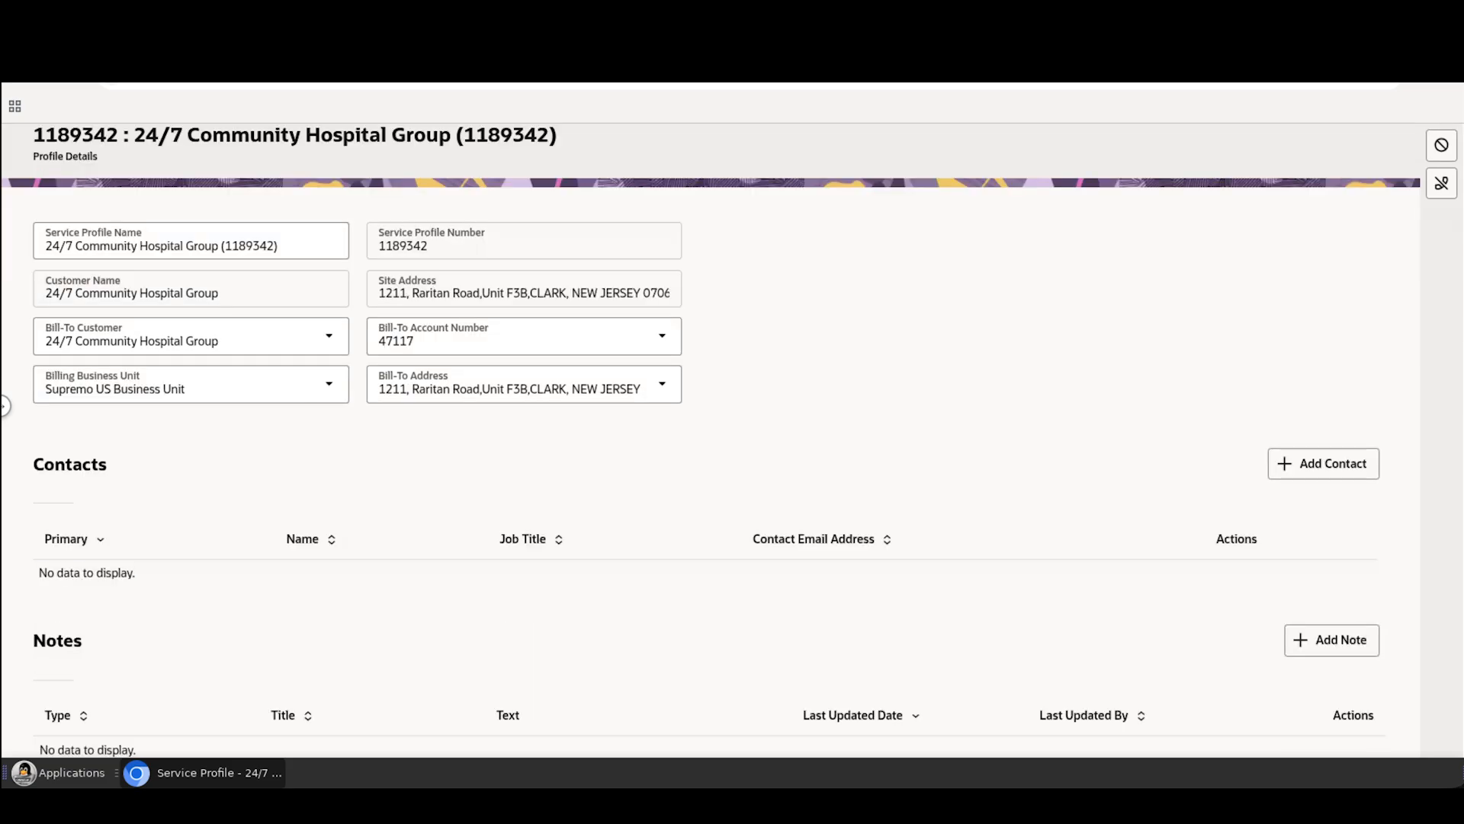
{"action": "scroll", "coordinate": [709, 457], "scroll_direction": "down", "scroll_amount": 1}
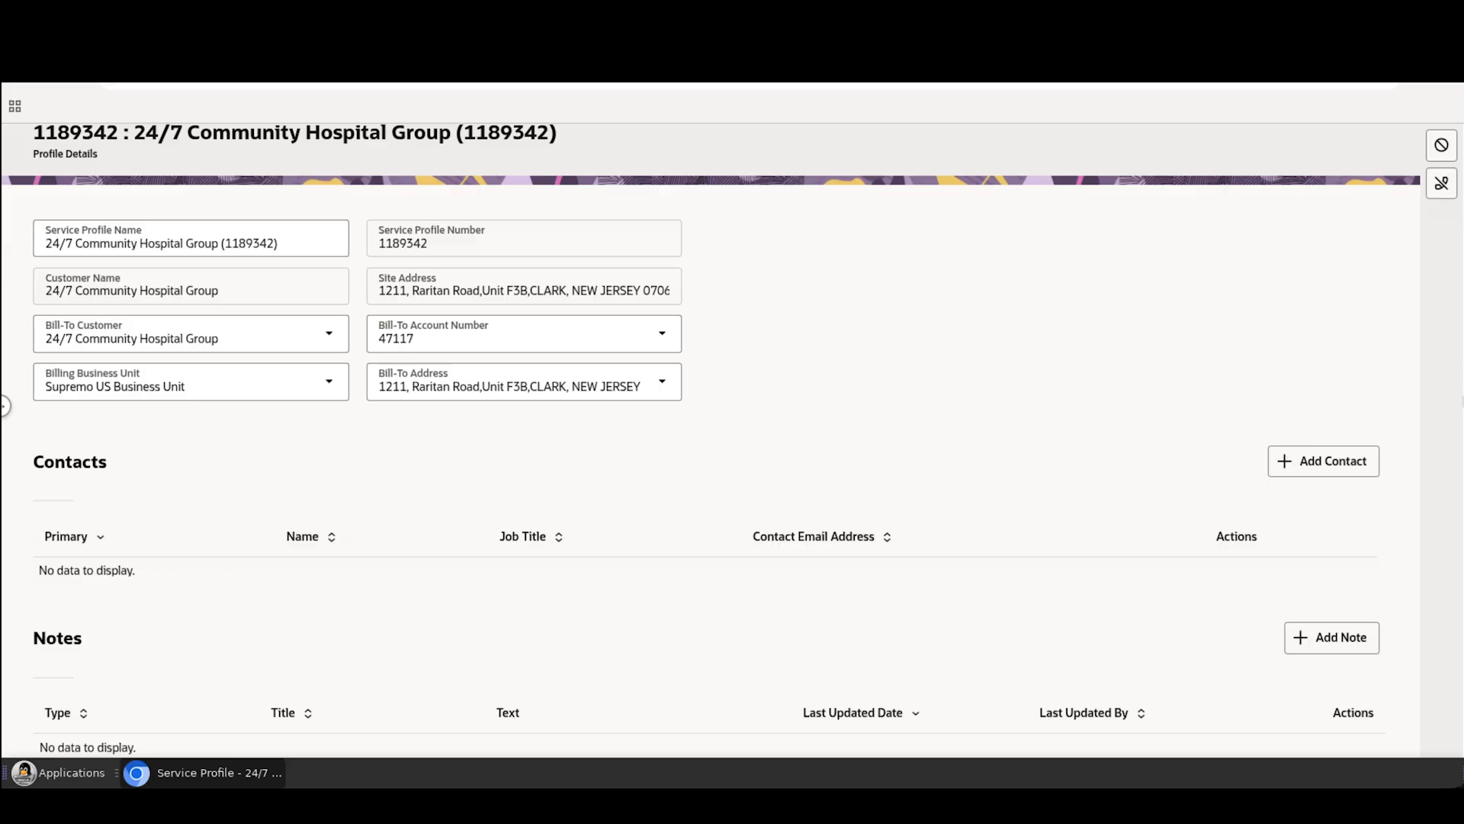
{"action": "scroll", "coordinate": [1458, 457], "scroll_direction": "down", "scroll_amount": 1}
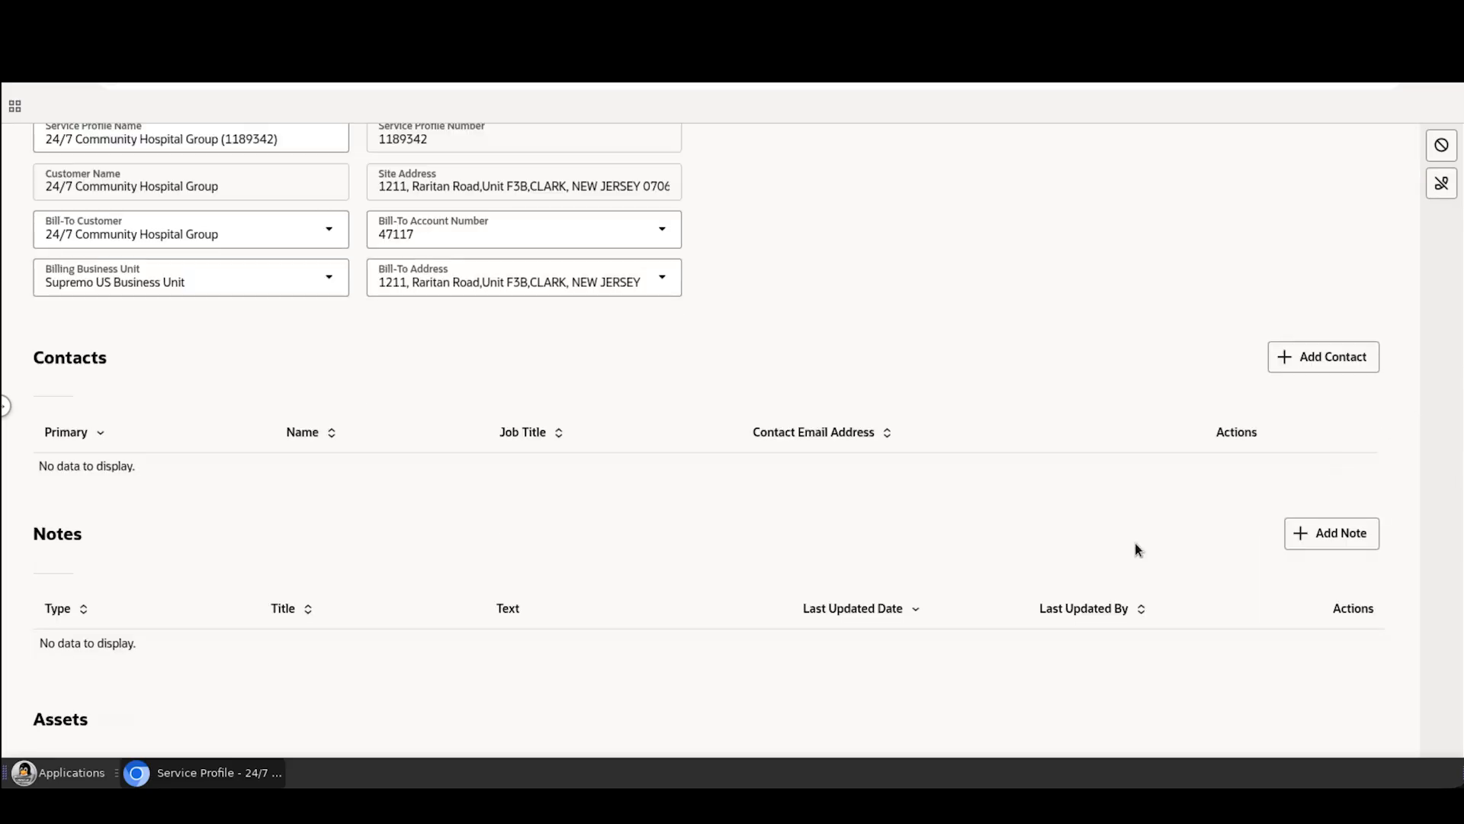
{"action": "scroll", "coordinate": [221, 695], "scroll_direction": "down", "scroll_amount": 2}
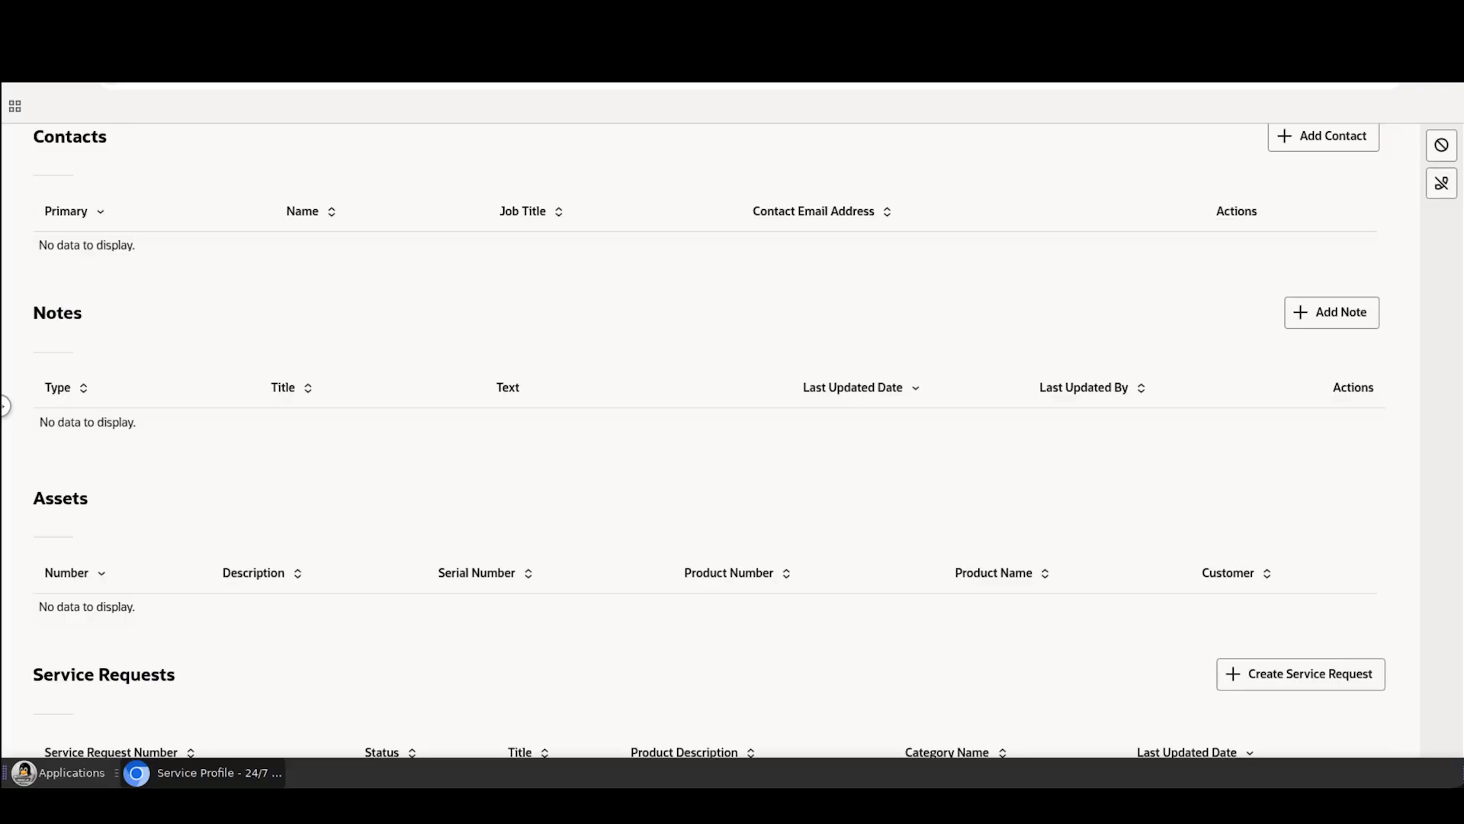
{"action": "scroll", "coordinate": [1460, 405], "scroll_direction": "down", "scroll_amount": 2}
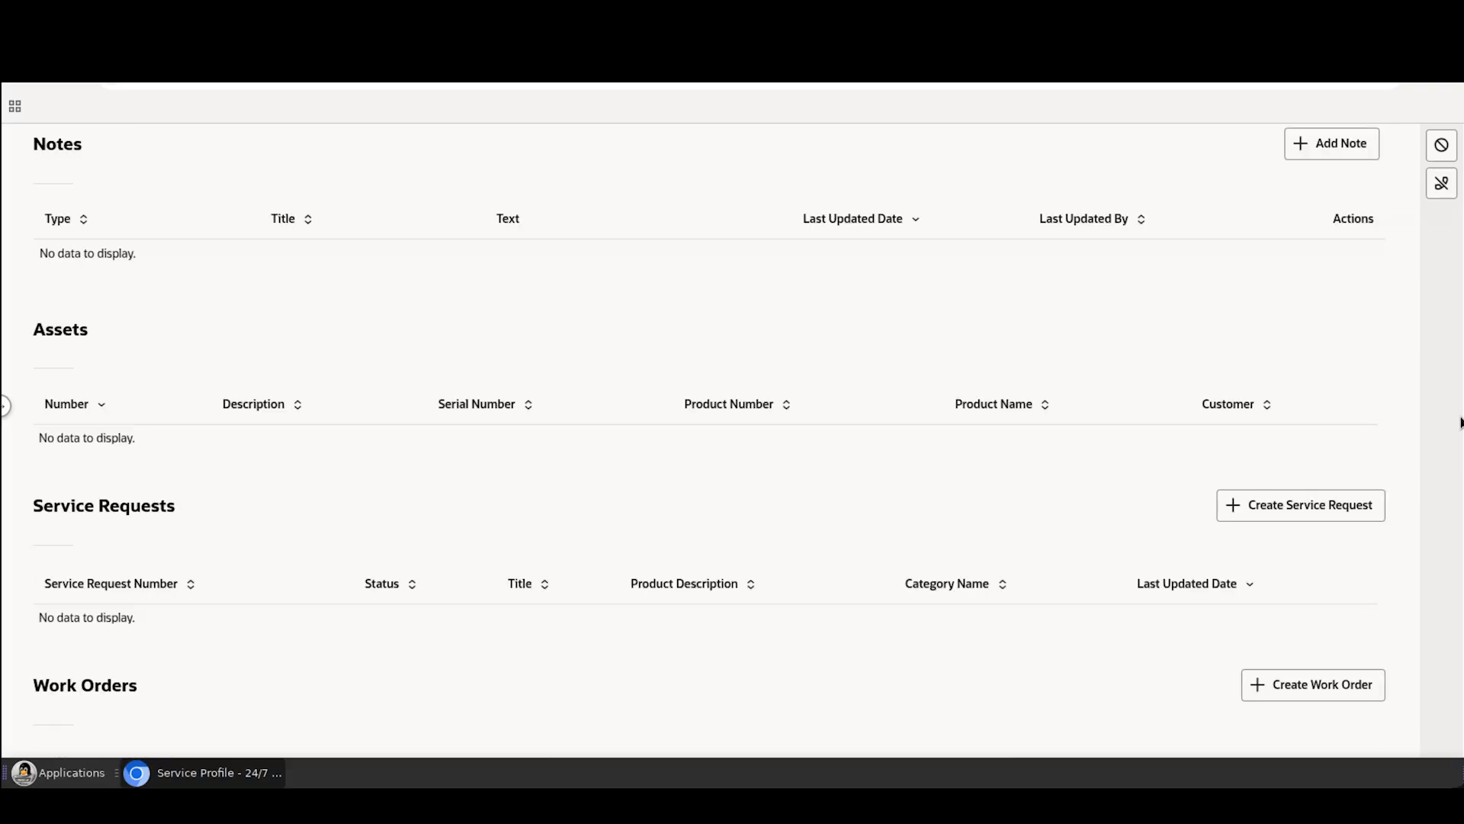
{"action": "scroll", "coordinate": [1460, 421], "scroll_direction": "down", "scroll_amount": 1}
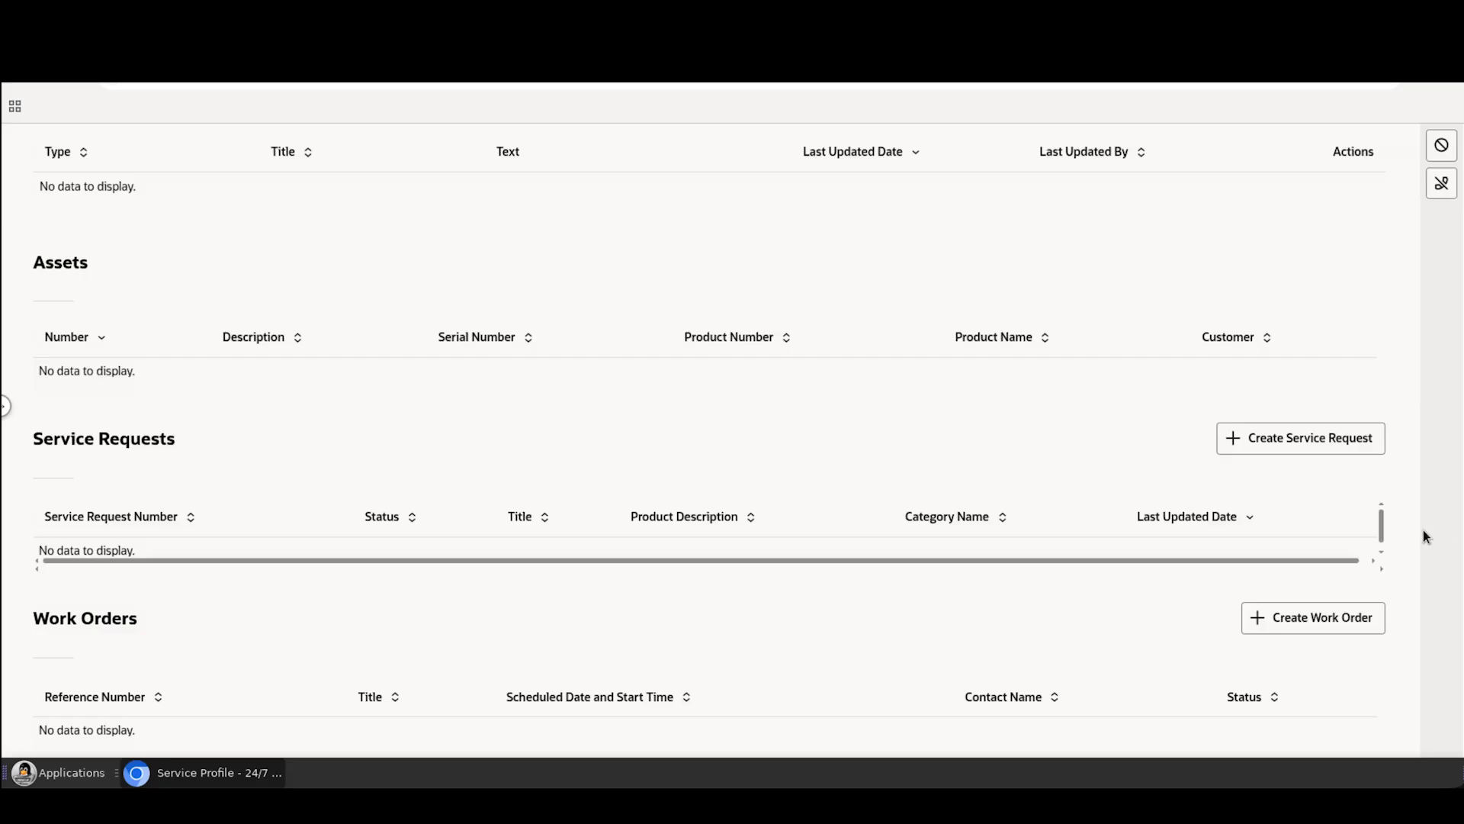
{"action": "scroll", "coordinate": [1460, 358], "scroll_direction": "up", "scroll_amount": 9}
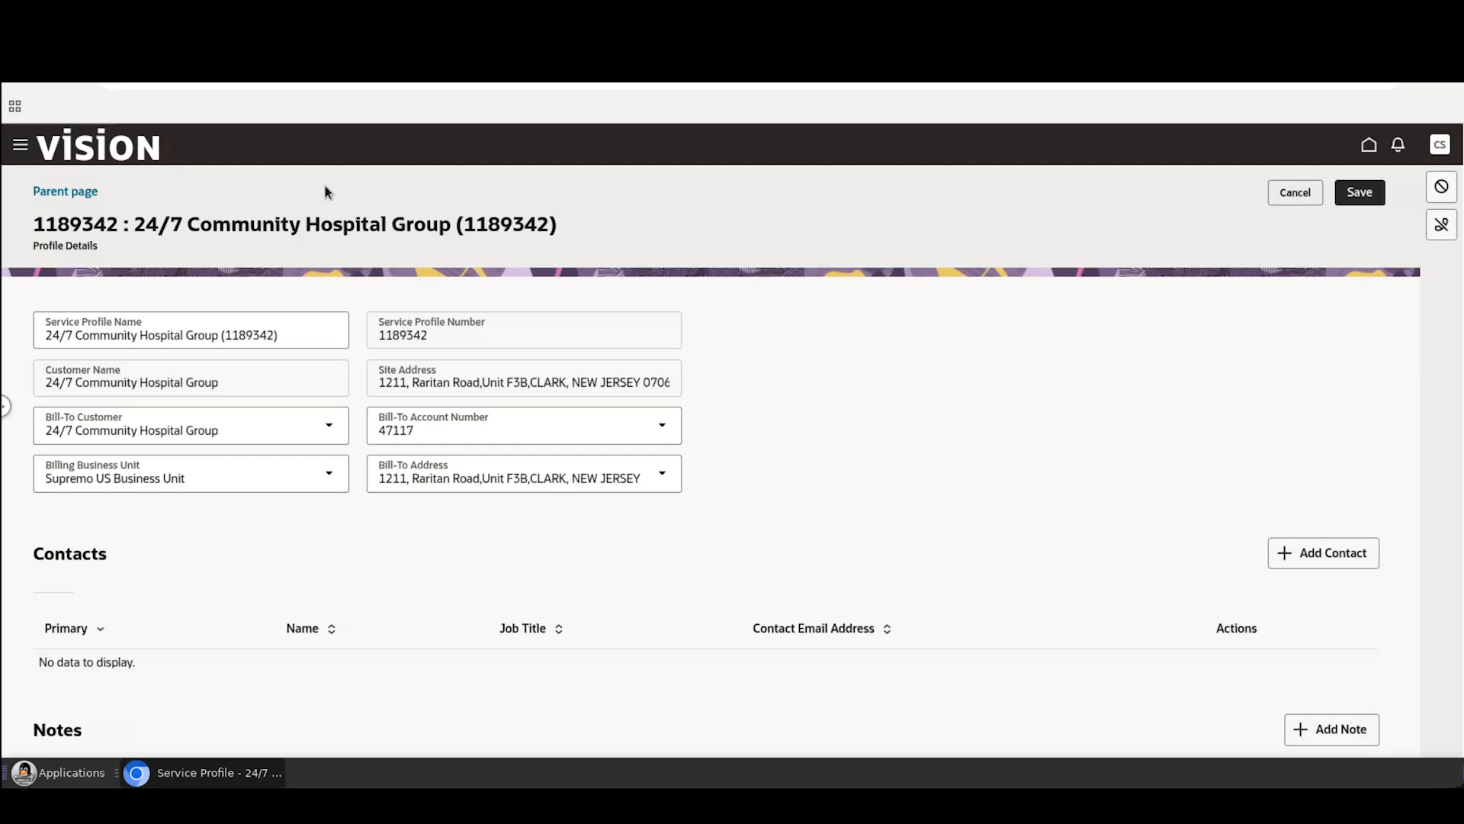
{"action": "left_click", "coordinate": [73, 192]}
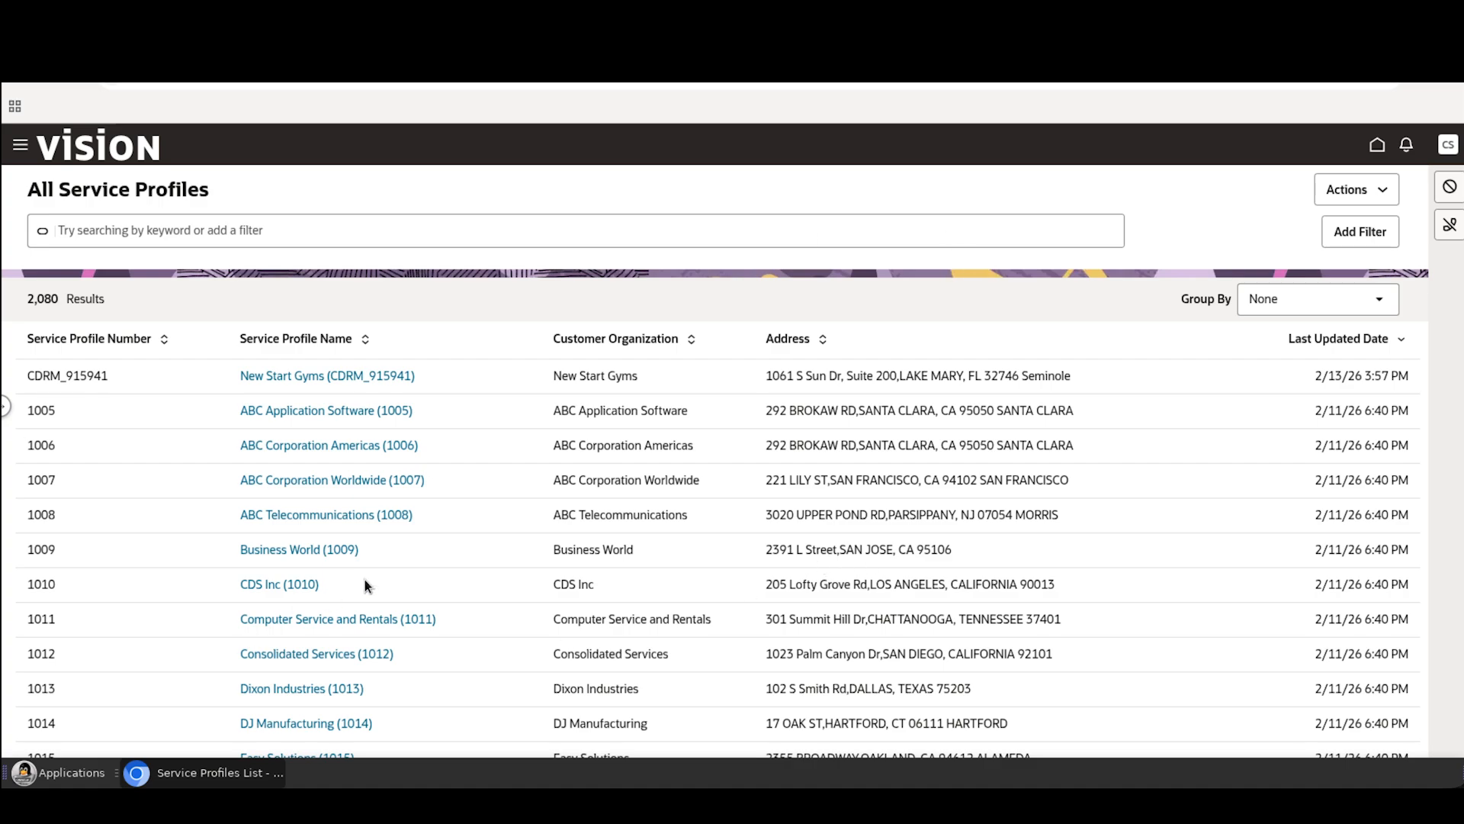
- Open the customer account from the Business World service profile and start adding an address to it
{"action": "left_click", "coordinate": [301, 553]}
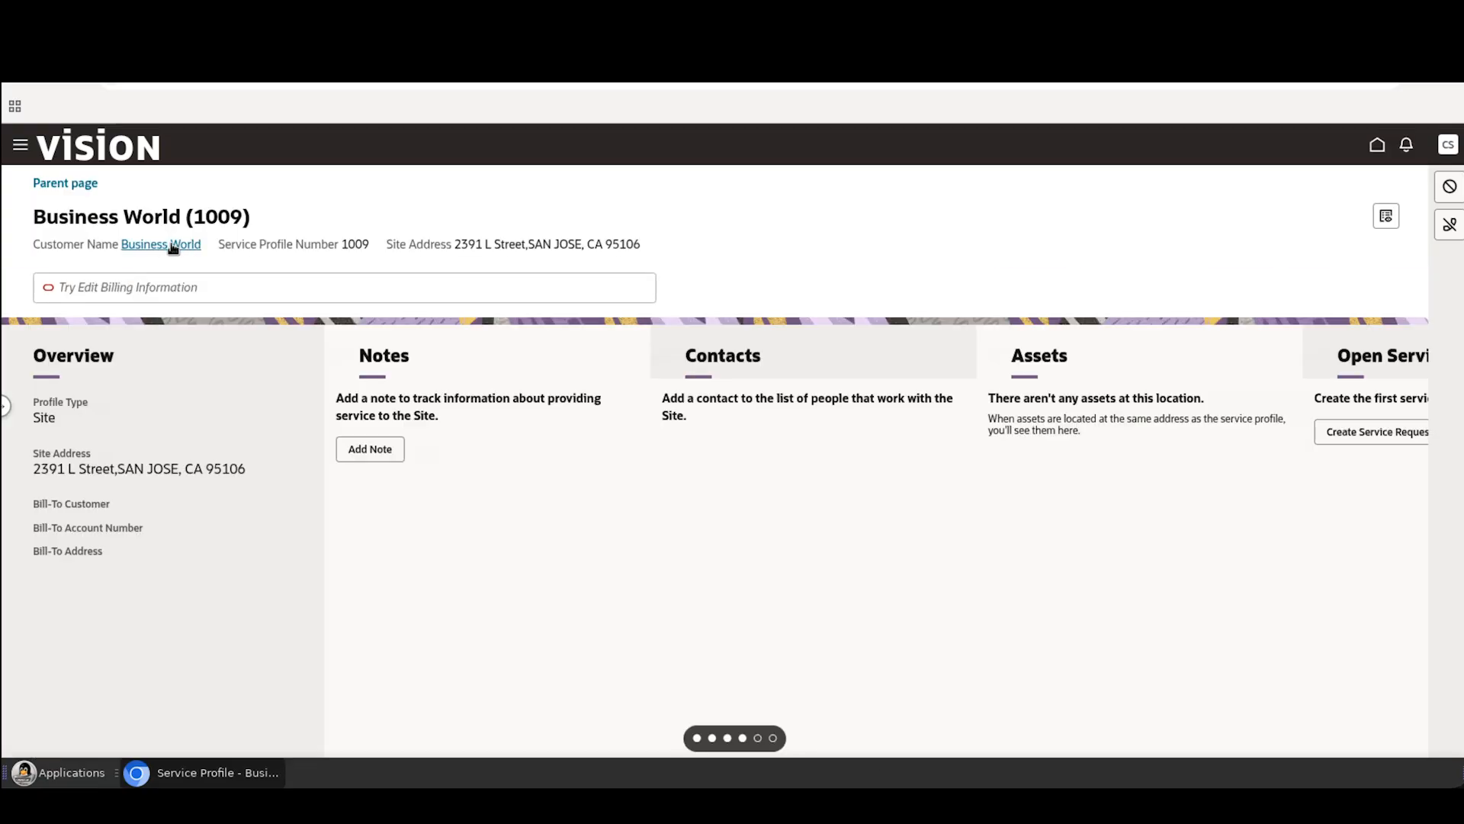
{"action": "left_click", "coordinate": [181, 244]}
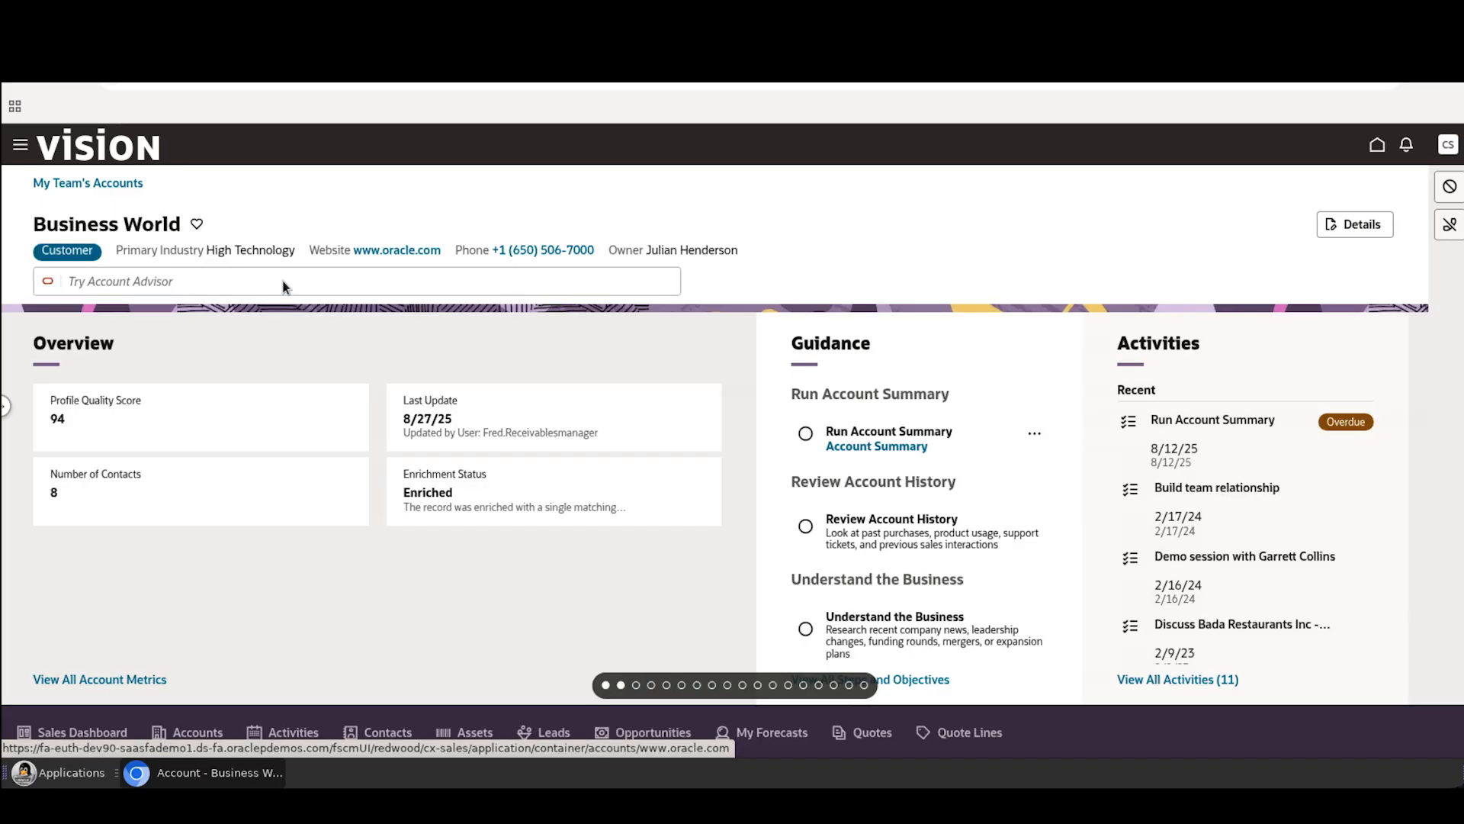
{"action": "left_click", "coordinate": [220, 283]}
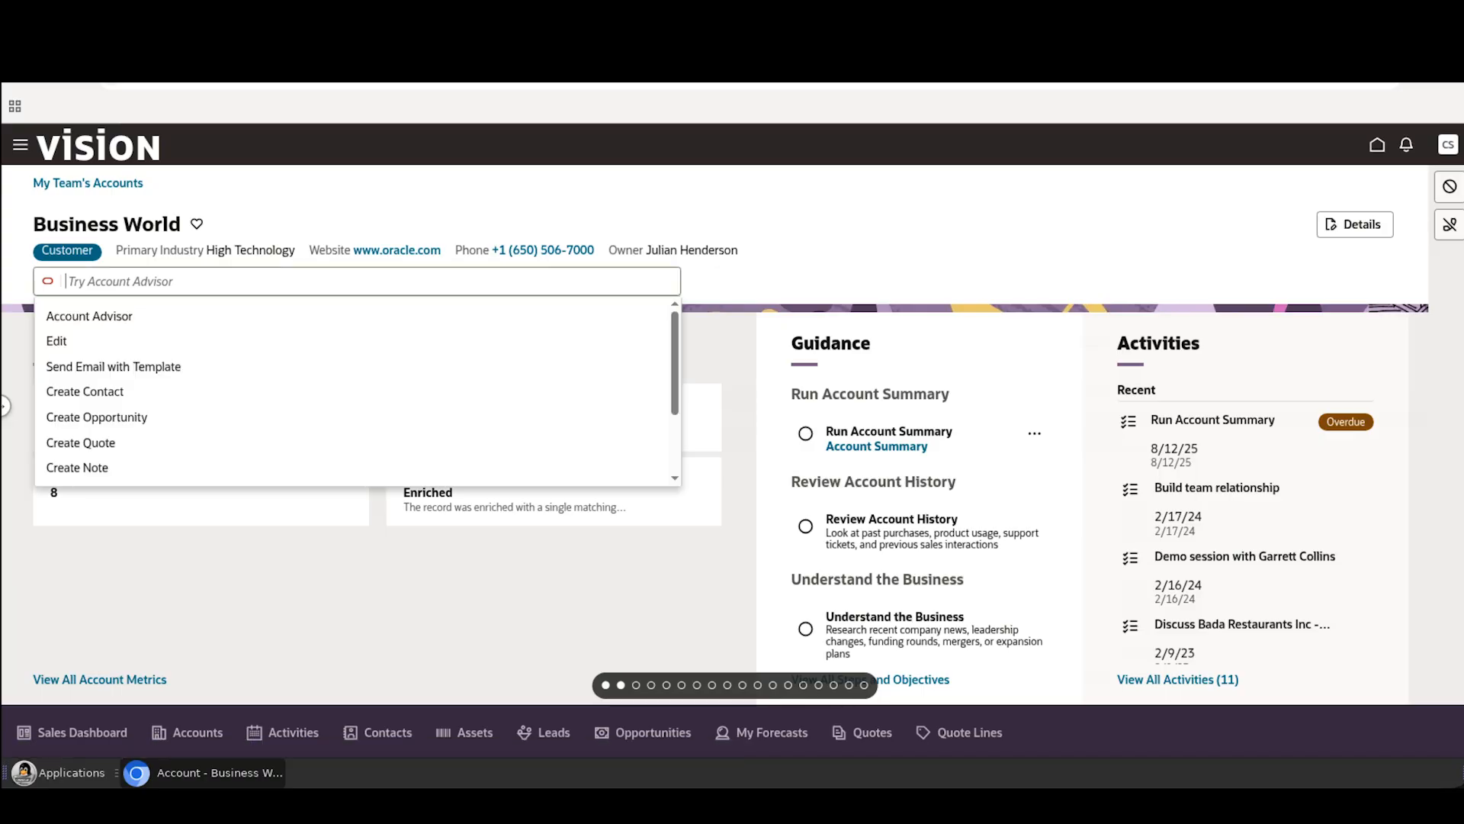
{"action": "type", "text": "address"}
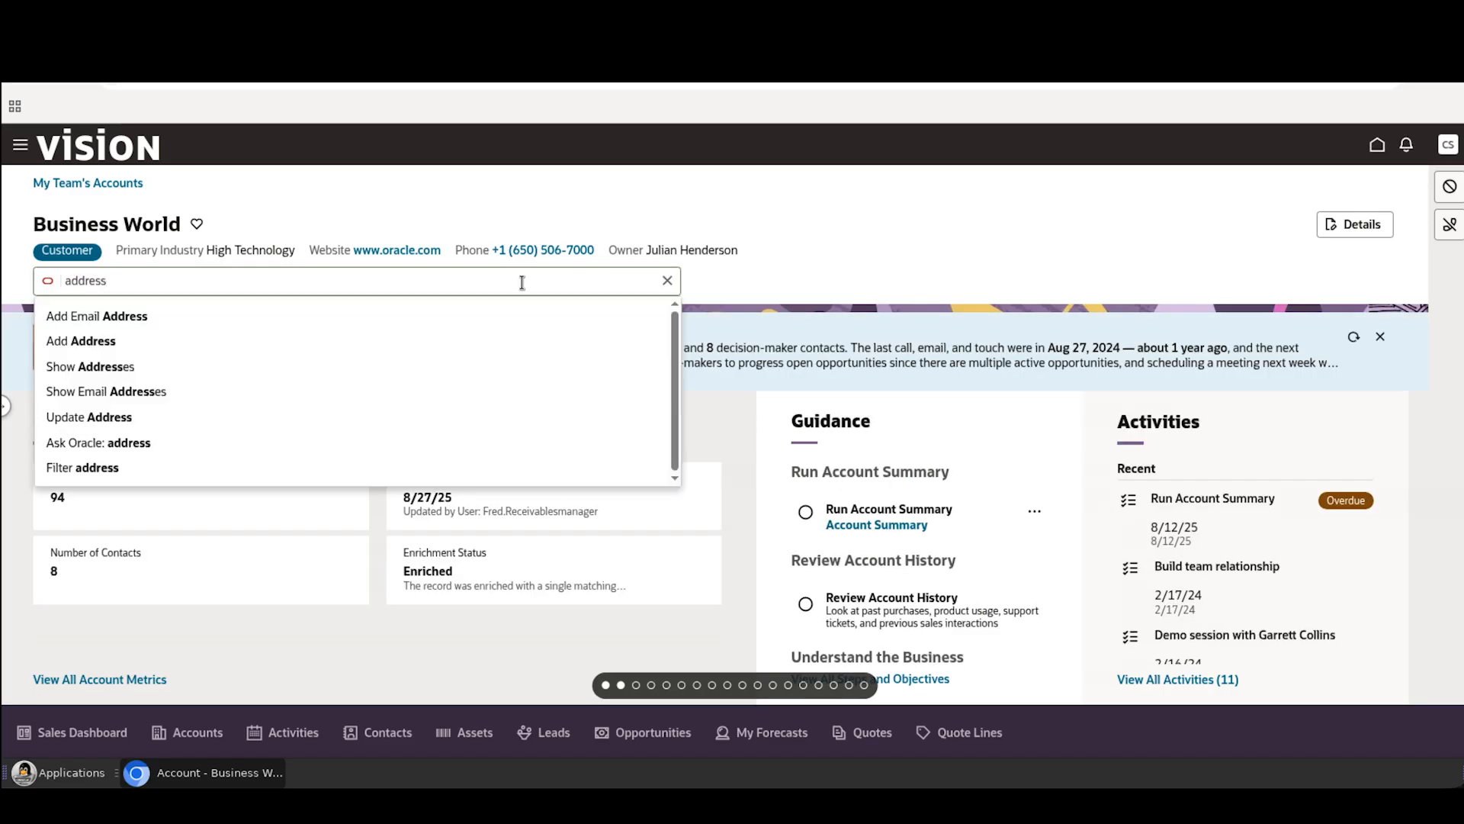
{"action": "left_click", "coordinate": [110, 342]}
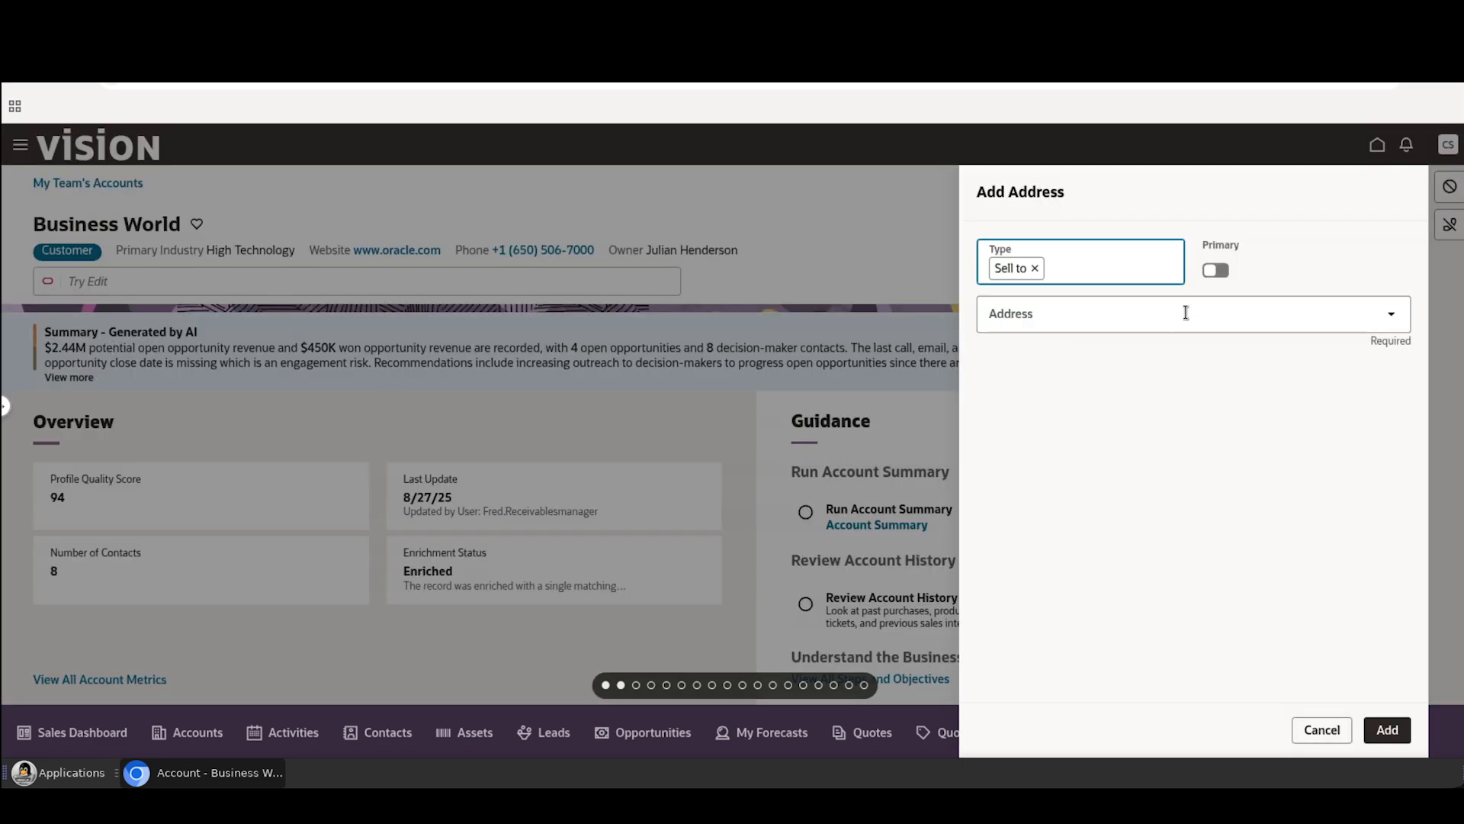
- Add Ship to as a second type for the new Business World address
{"action": "left_click", "coordinate": [1074, 272]}
{"action": "left_click", "coordinate": [1025, 346]}
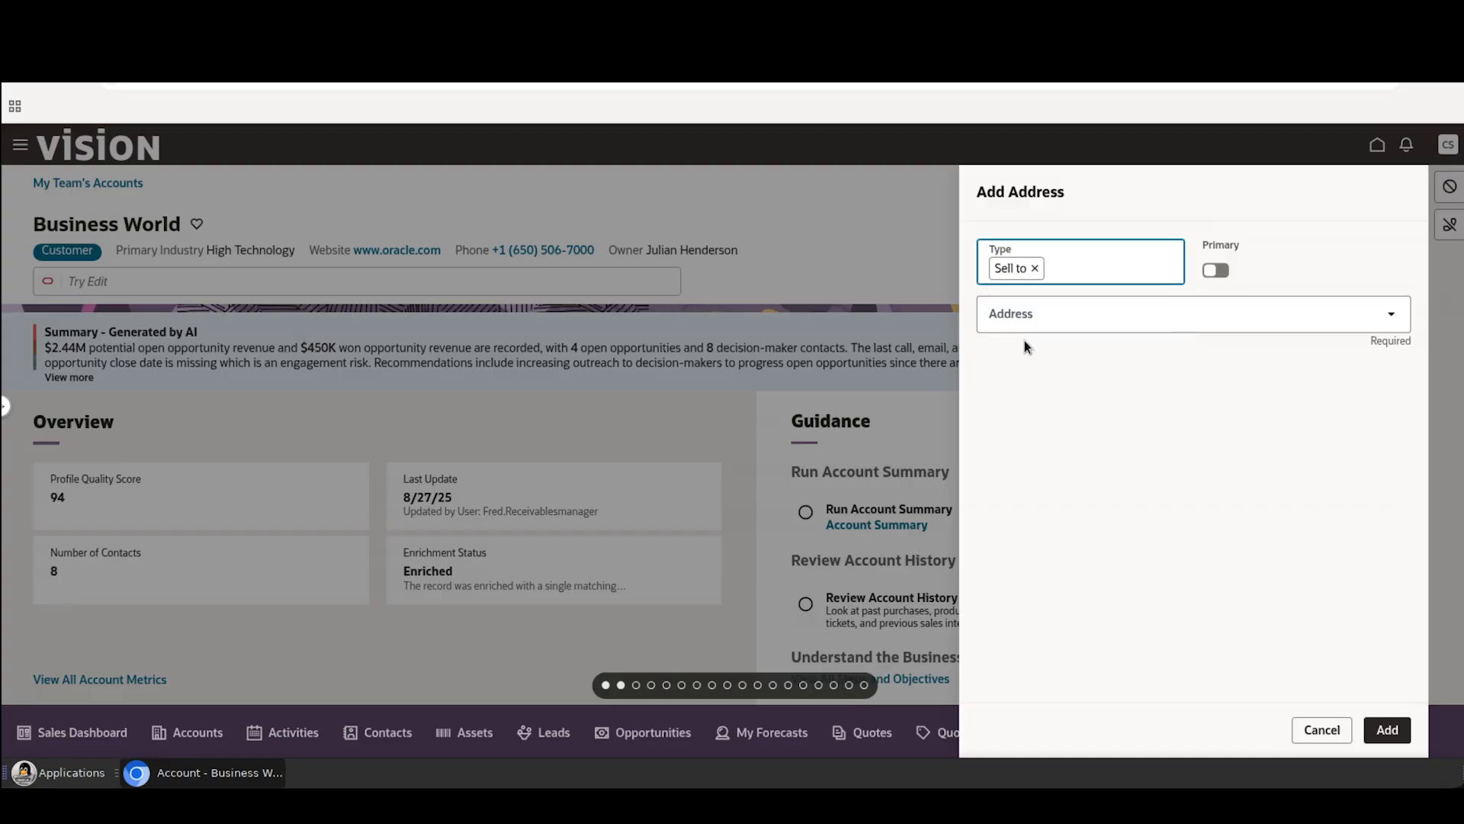
{"action": "left_click", "coordinate": [1089, 273]}
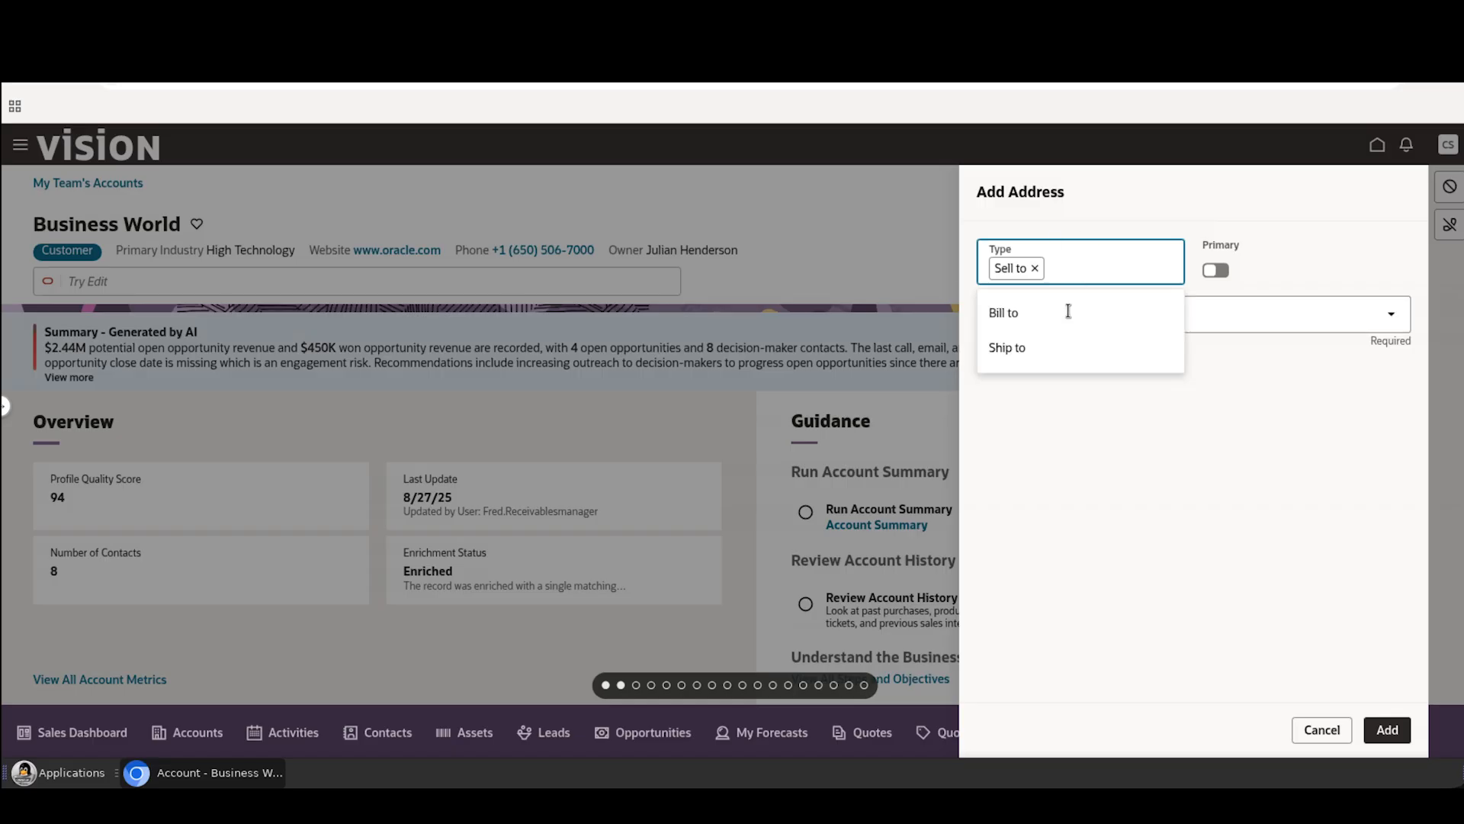
{"action": "left_click", "coordinate": [1027, 346]}
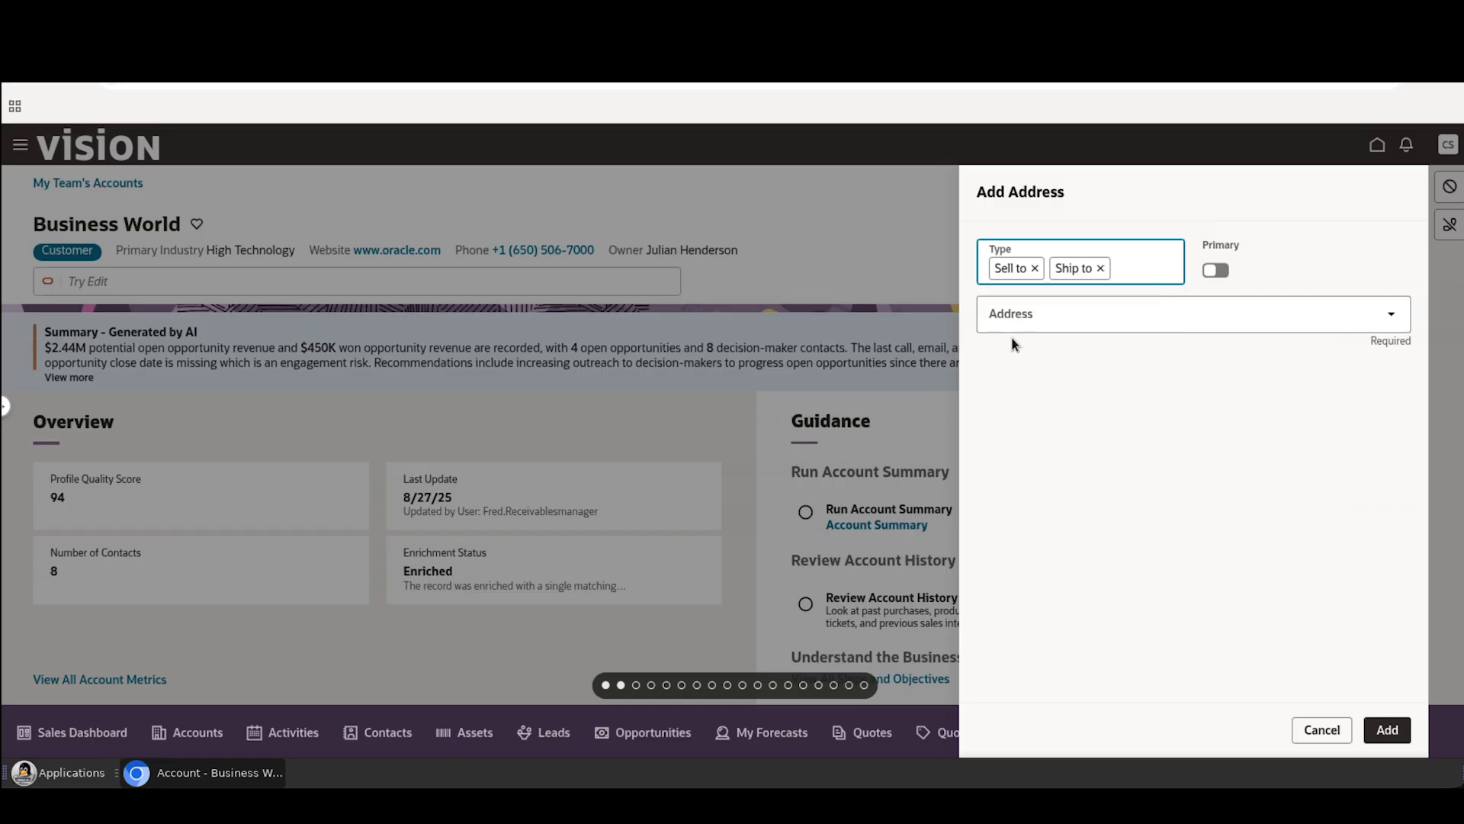
- Enter the new address manually with its street line, choose Seattle in King, WA as the city, and start choosing the postal code
{"action": "left_click", "coordinate": [1112, 318]}
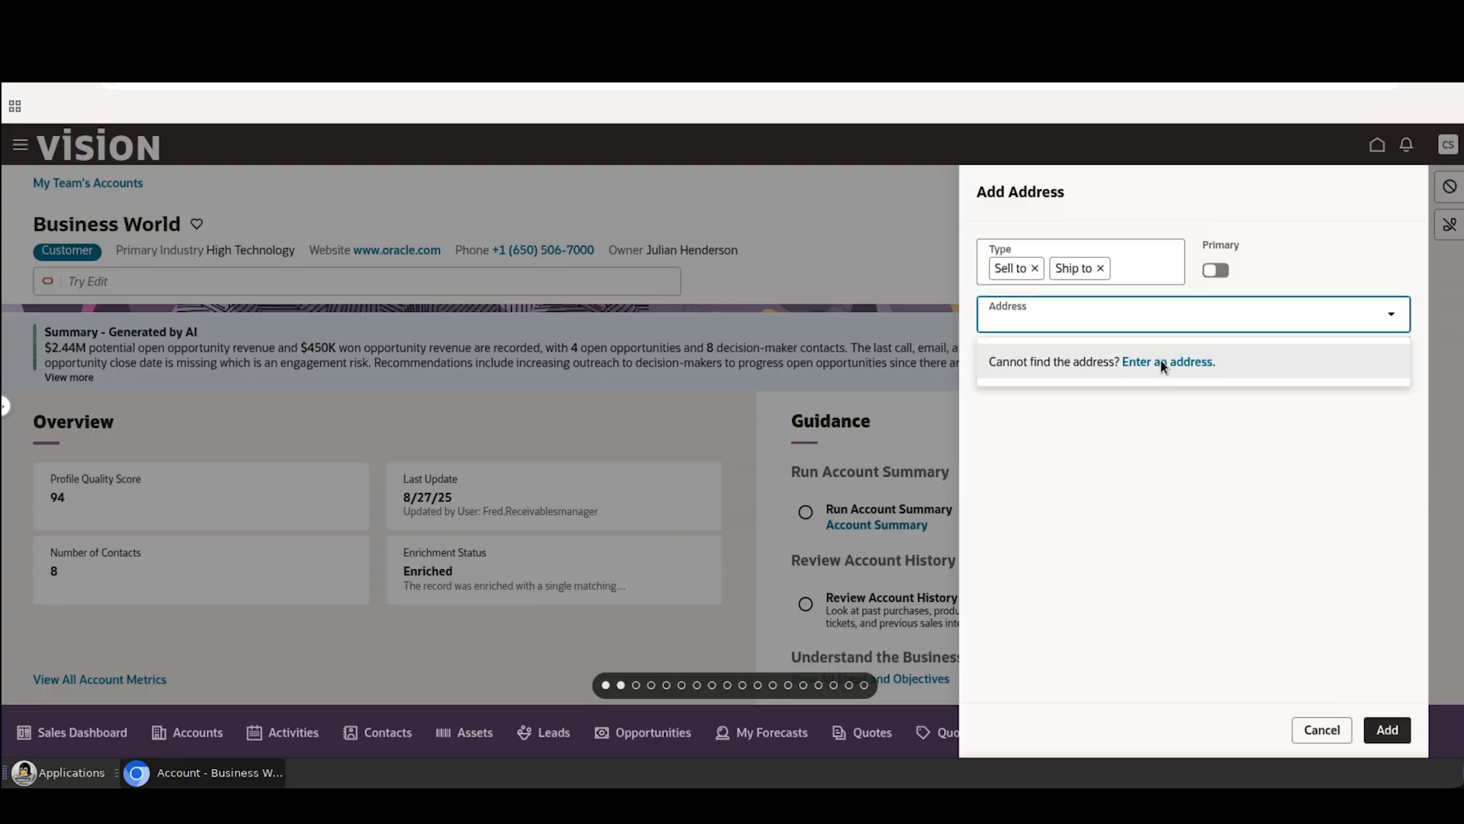
{"action": "left_click", "coordinate": [1158, 363]}
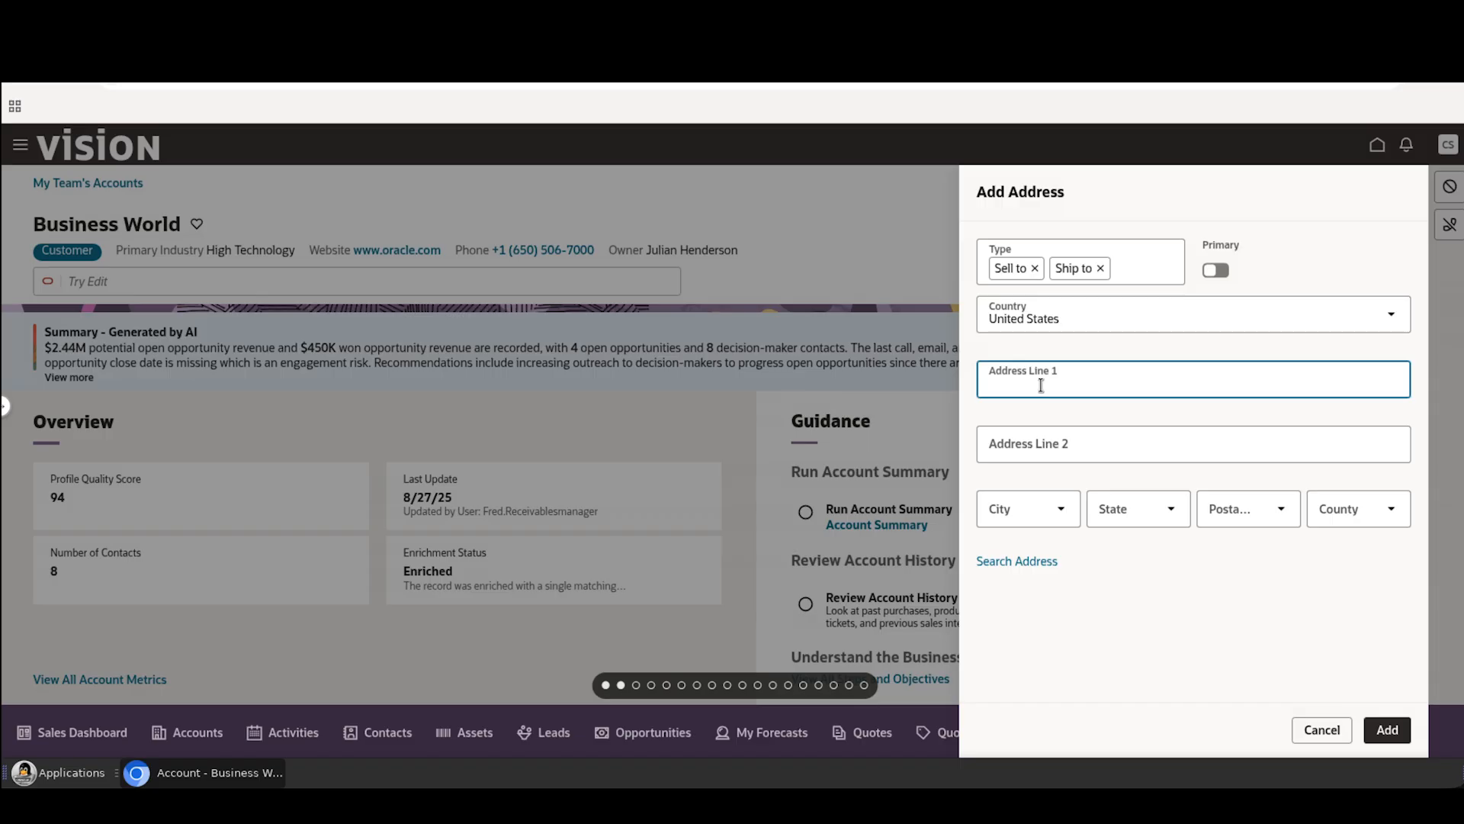
{"action": "type", "text": "1223 Test St"}
{"action": "left_click", "coordinate": [1026, 509]}
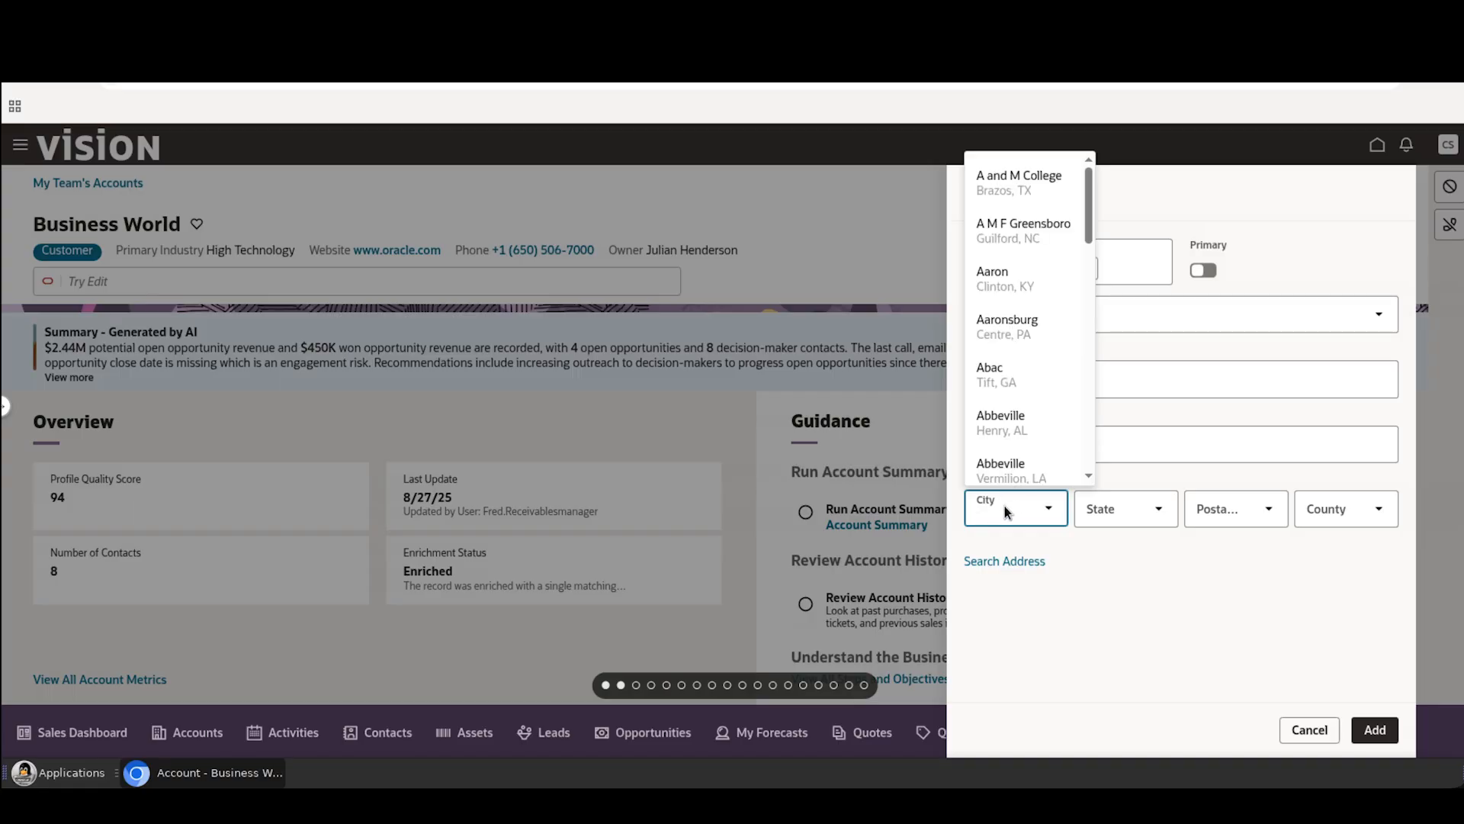
{"action": "type", "text": "seatt"}
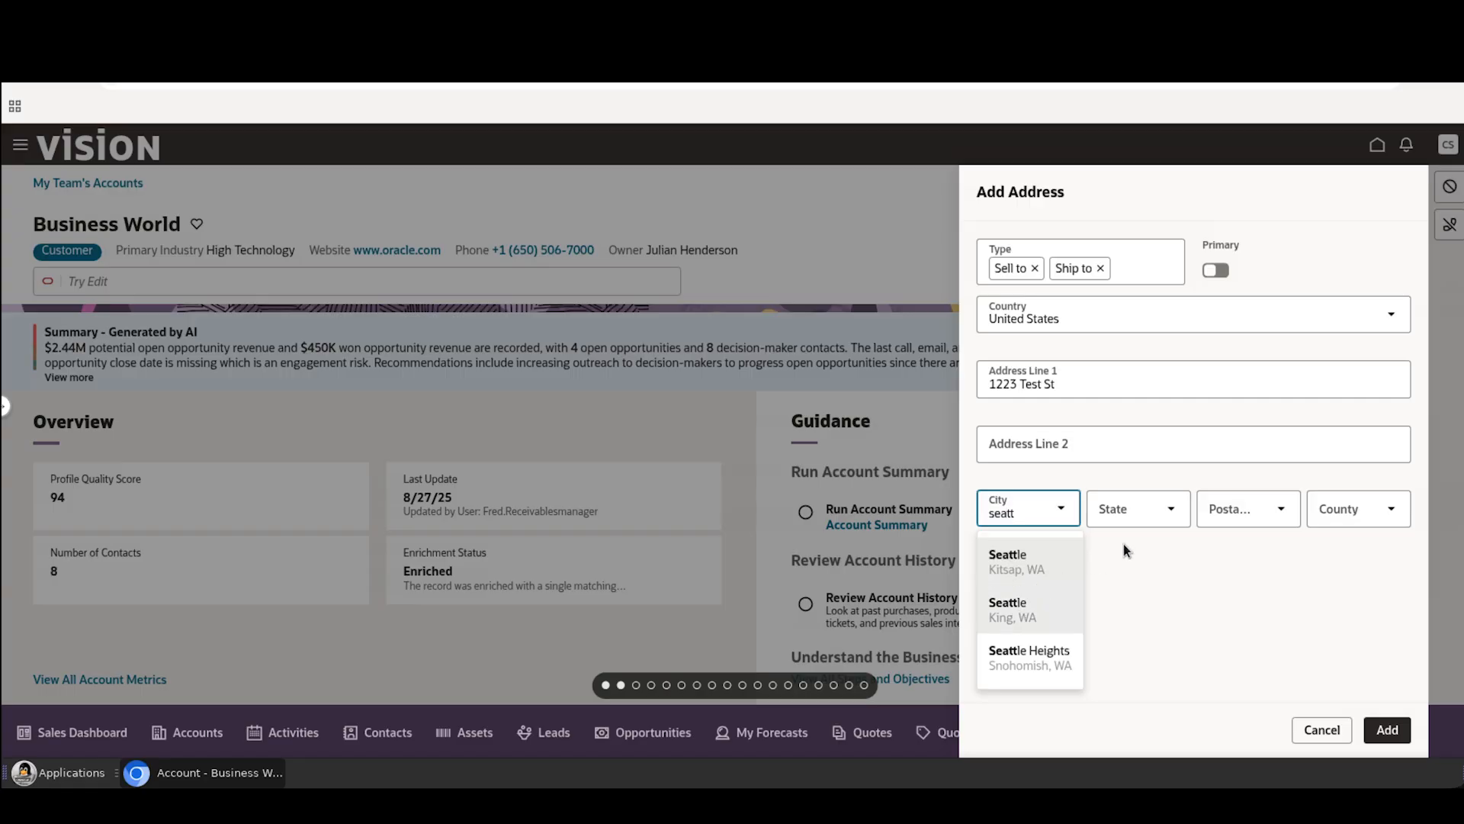
{"action": "left_click", "coordinate": [1028, 602]}
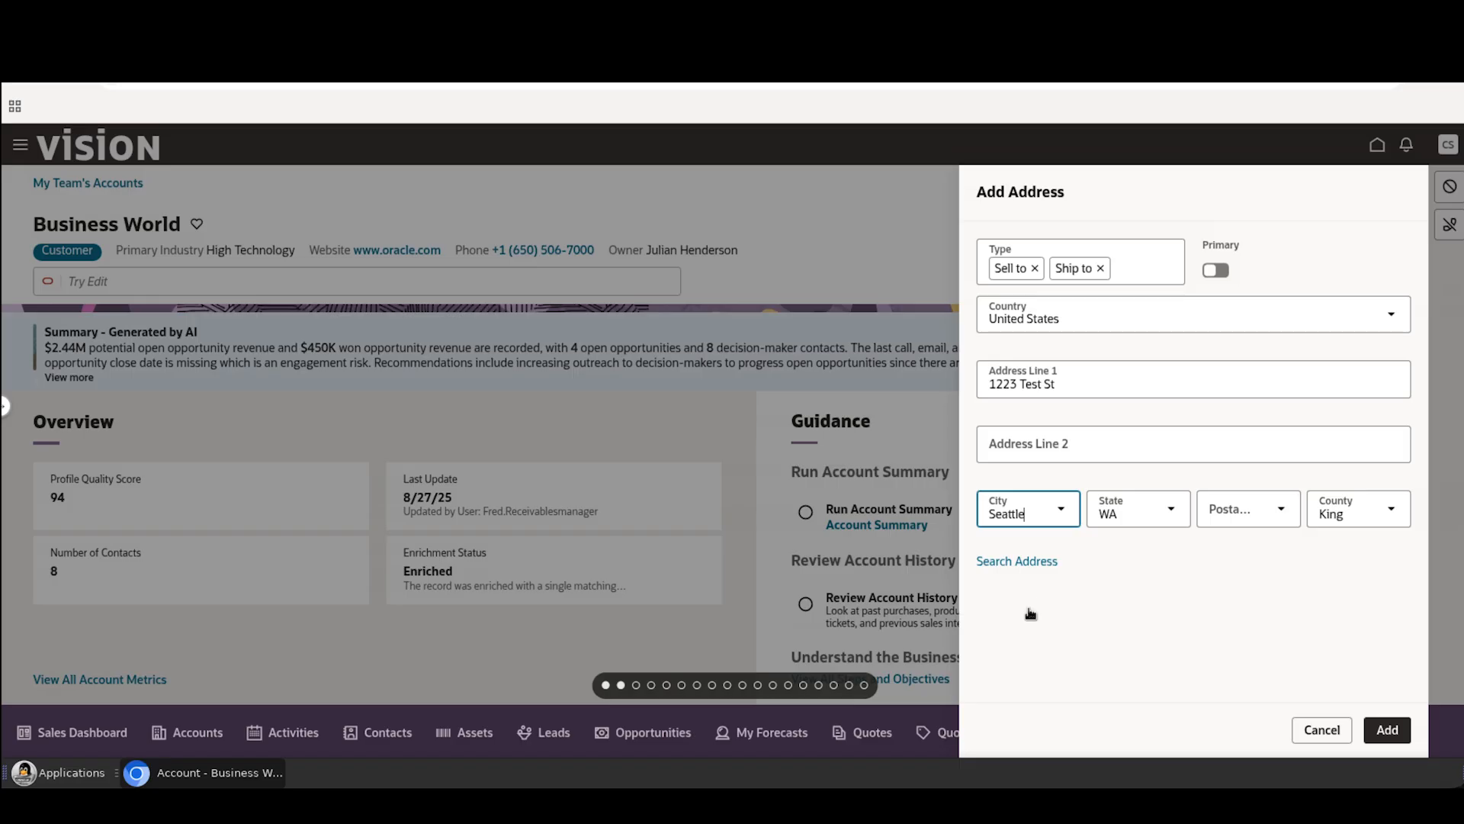
{"action": "left_click", "coordinate": [1243, 505]}
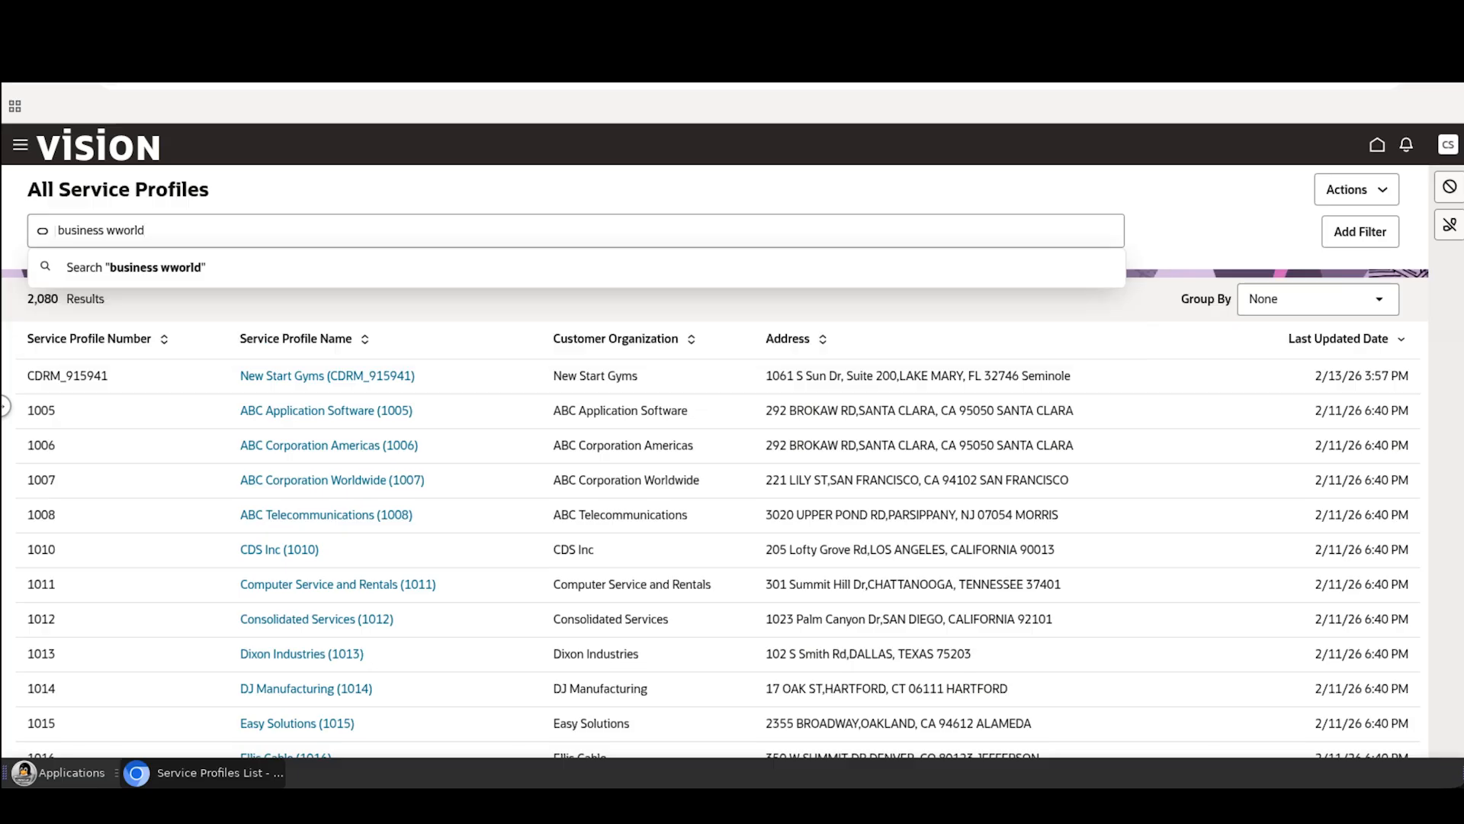
- Correct the search text to "business world" and search the service profiles for it
{"action": "key", "text": "BackSpace"}
{"action": "key", "text": "BackSpace"}
{"action": "key", "text": "BackSpace"}
{"action": "key", "text": "BackSpace"}
{"action": "type", "text": "orld"}
{"action": "key", "text": "Return"}
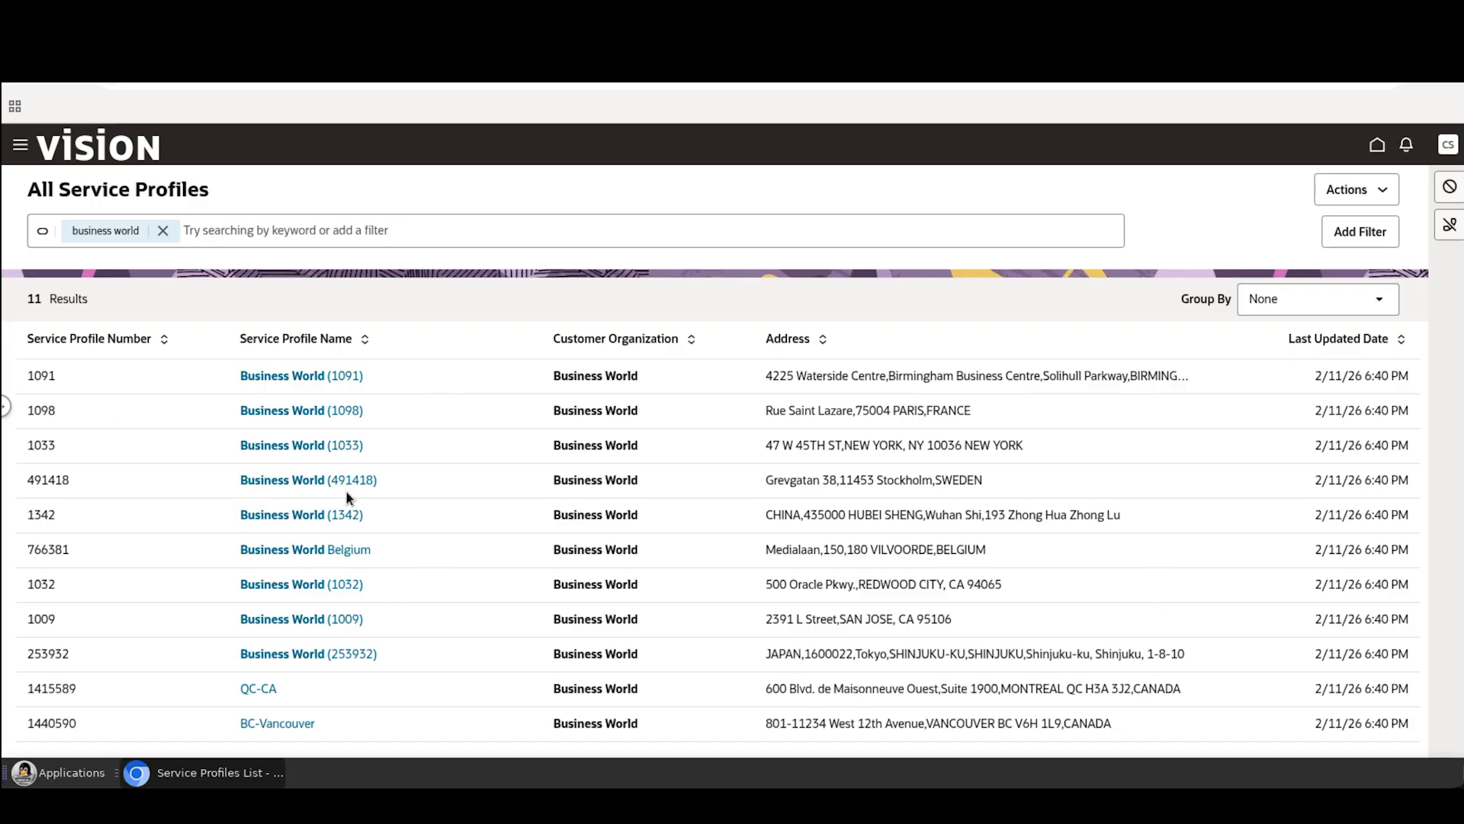
- Find "sched" among the application's navigation entries and open Scheduled Processes
{"action": "left_click", "coordinate": [21, 147]}
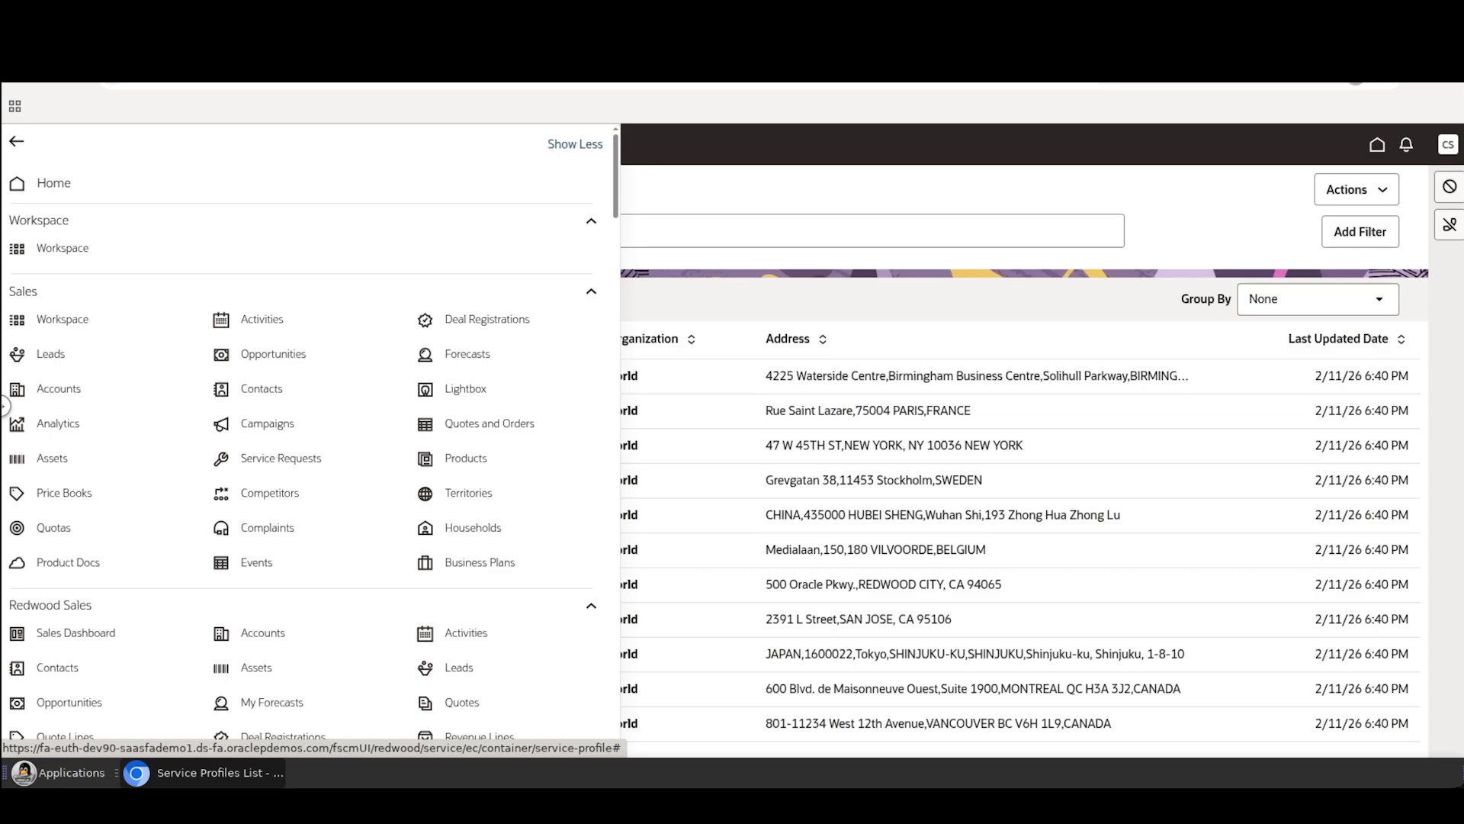
{"action": "key", "text": "ctrl+f"}
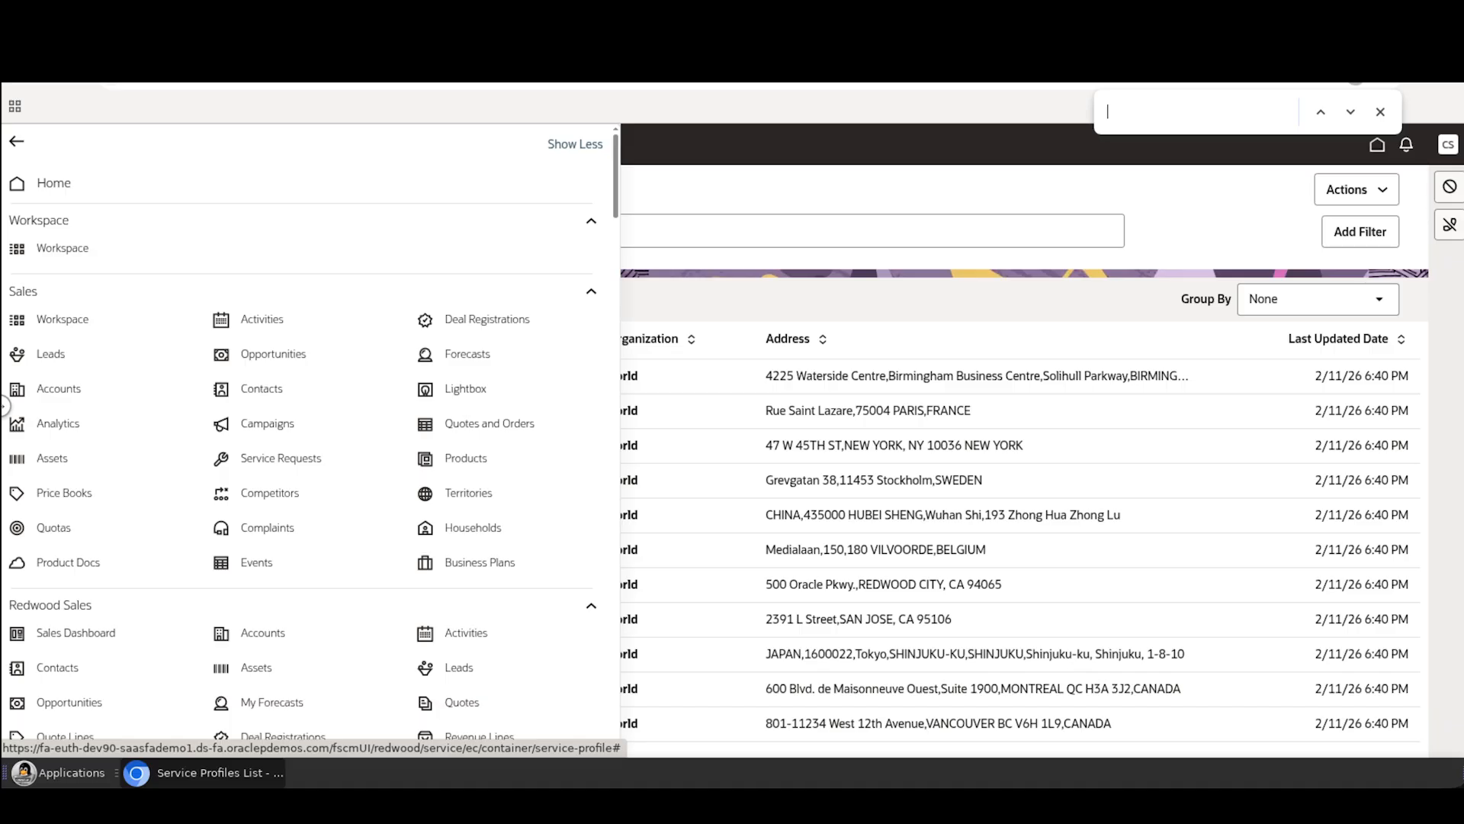
{"action": "type", "text": "sched"}
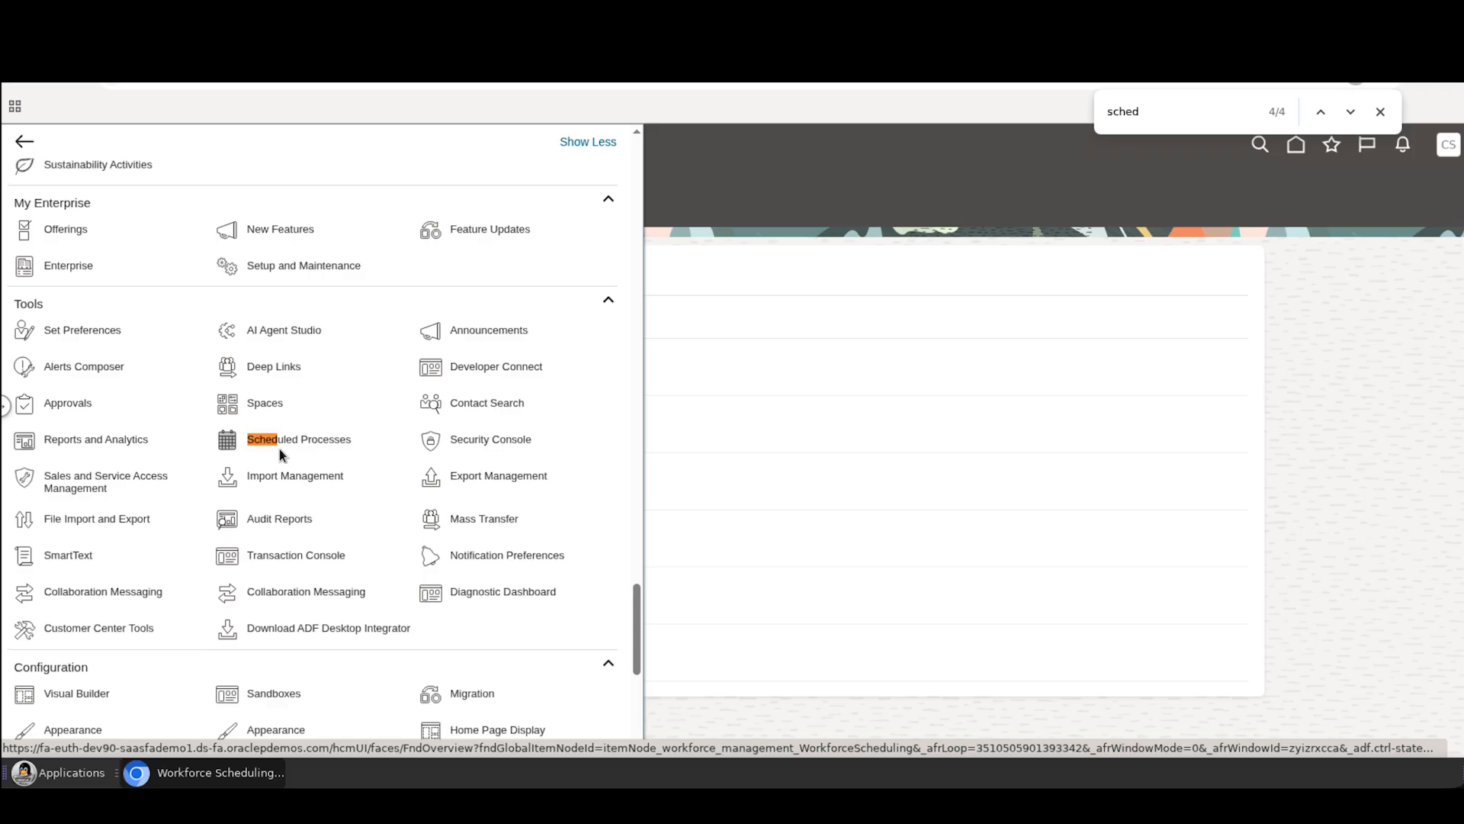
{"action": "left_click", "coordinate": [279, 444]}
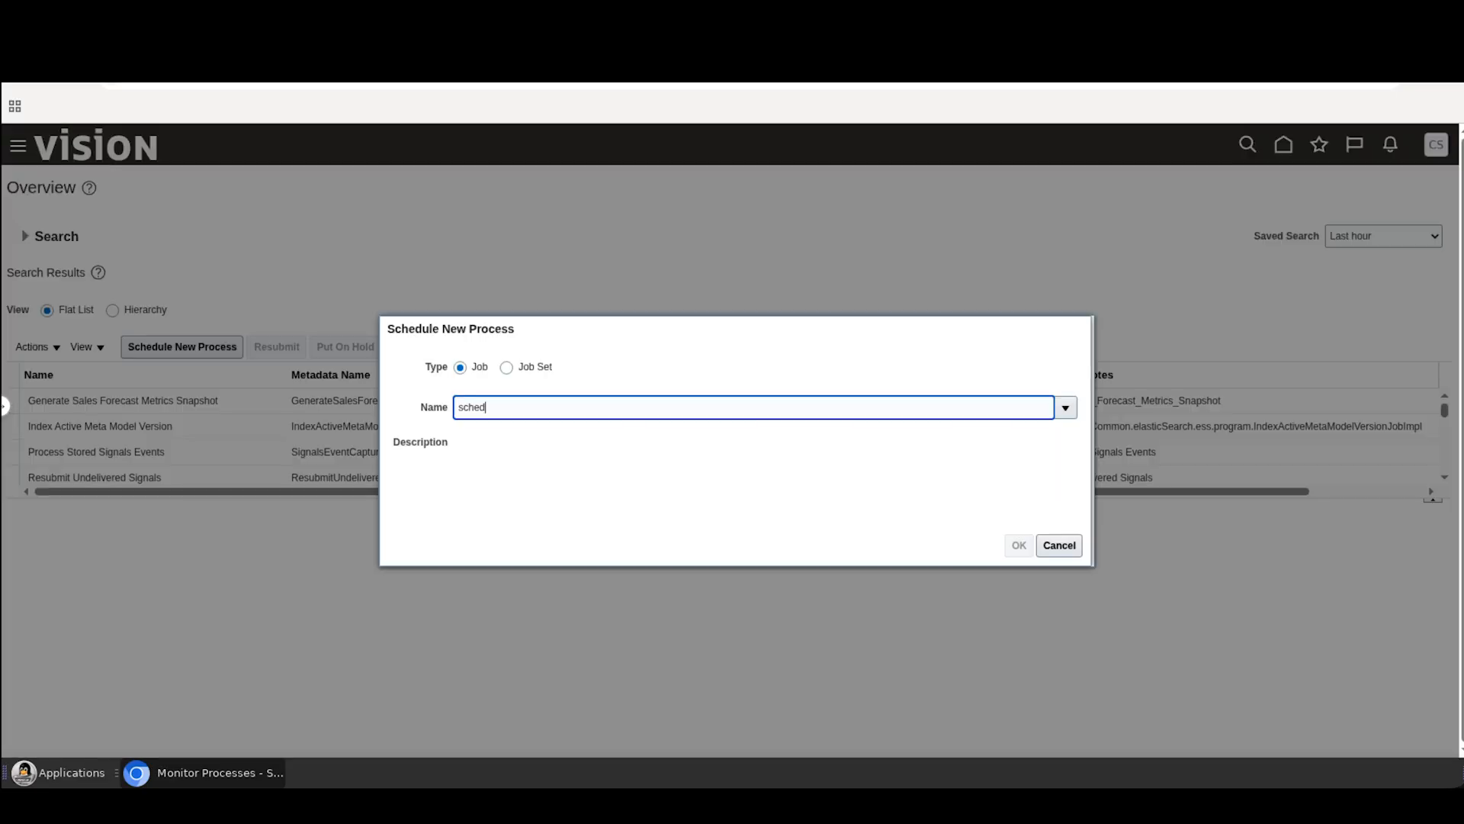
- Choose the Load Service Profiles from Sites job as the new process to schedule
{"action": "type", "text": "ul"}
{"action": "key", "text": "BackSpace"}
{"action": "key", "text": "BackSpace"}
{"action": "key", "text": "BackSpace"}
{"action": "key", "text": "BackSpace"}
{"action": "key", "text": "BackSpace"}
{"action": "key", "text": "BackSpace"}
{"action": "type", "text": "service profiles from Sites"}
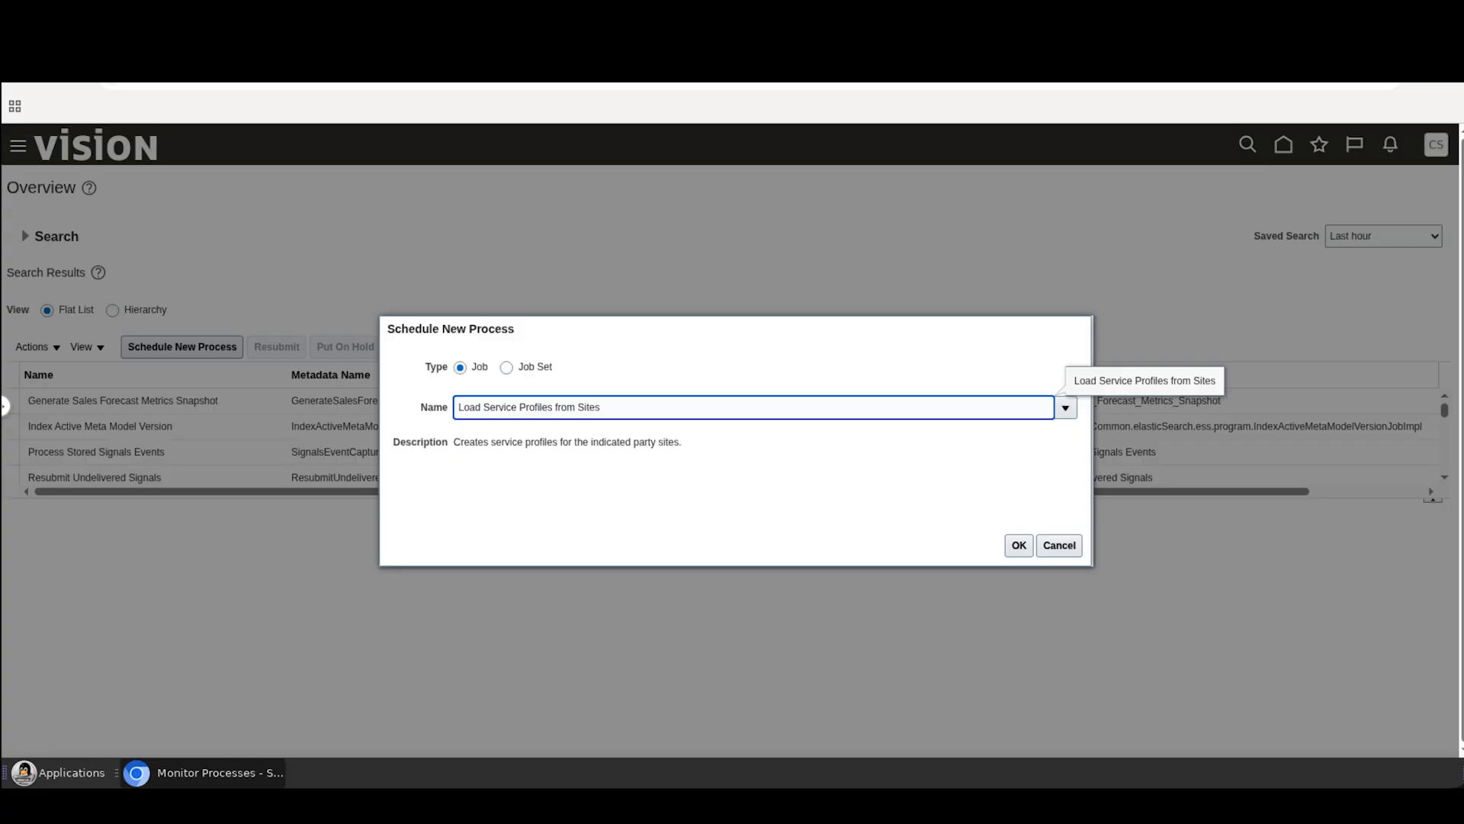
{"action": "left_click", "coordinate": [1020, 546]}
{"action": "left_click", "coordinate": [1006, 547]}
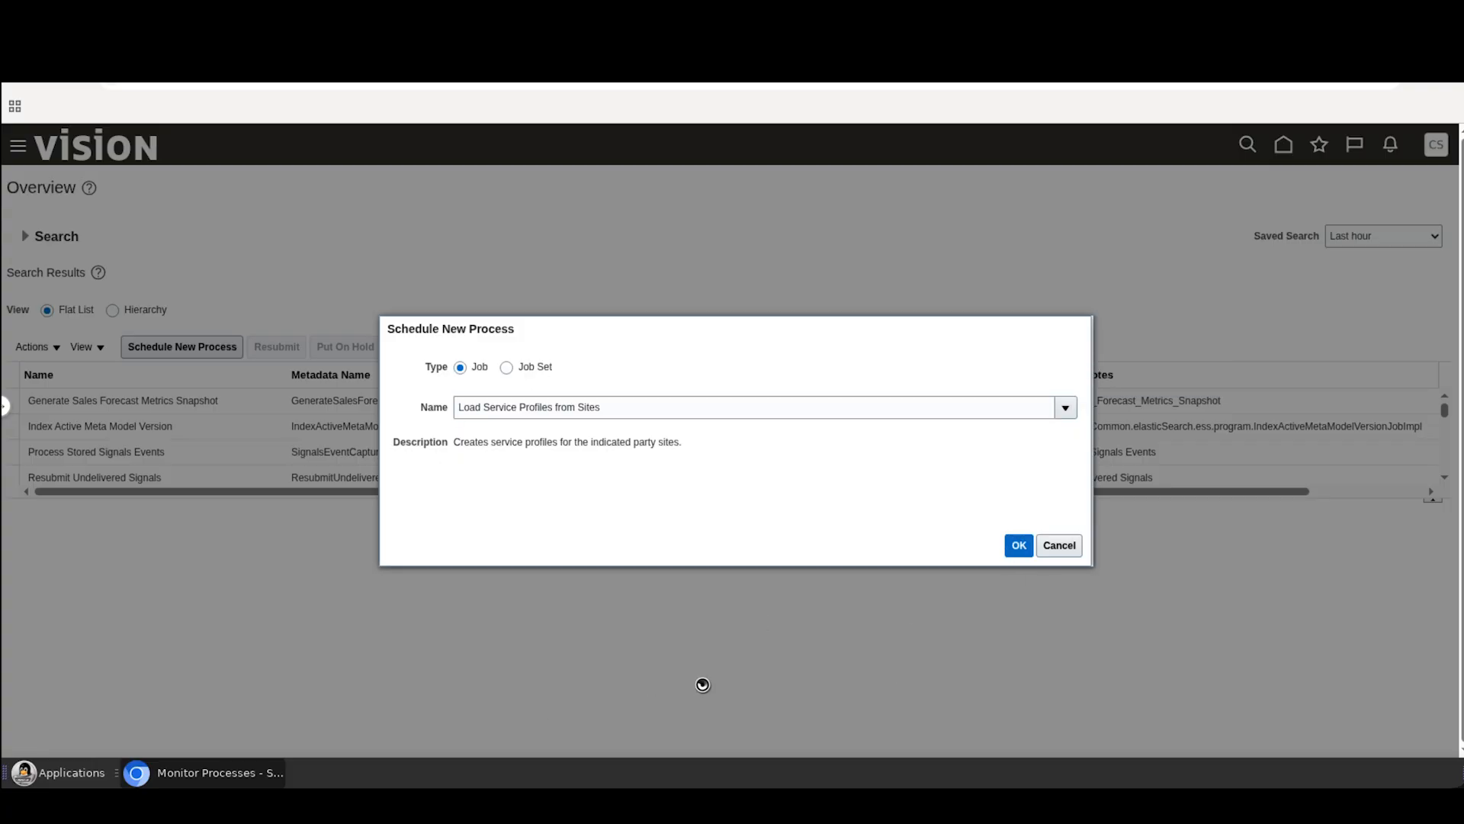
{"action": "left_click", "coordinate": [1016, 547]}
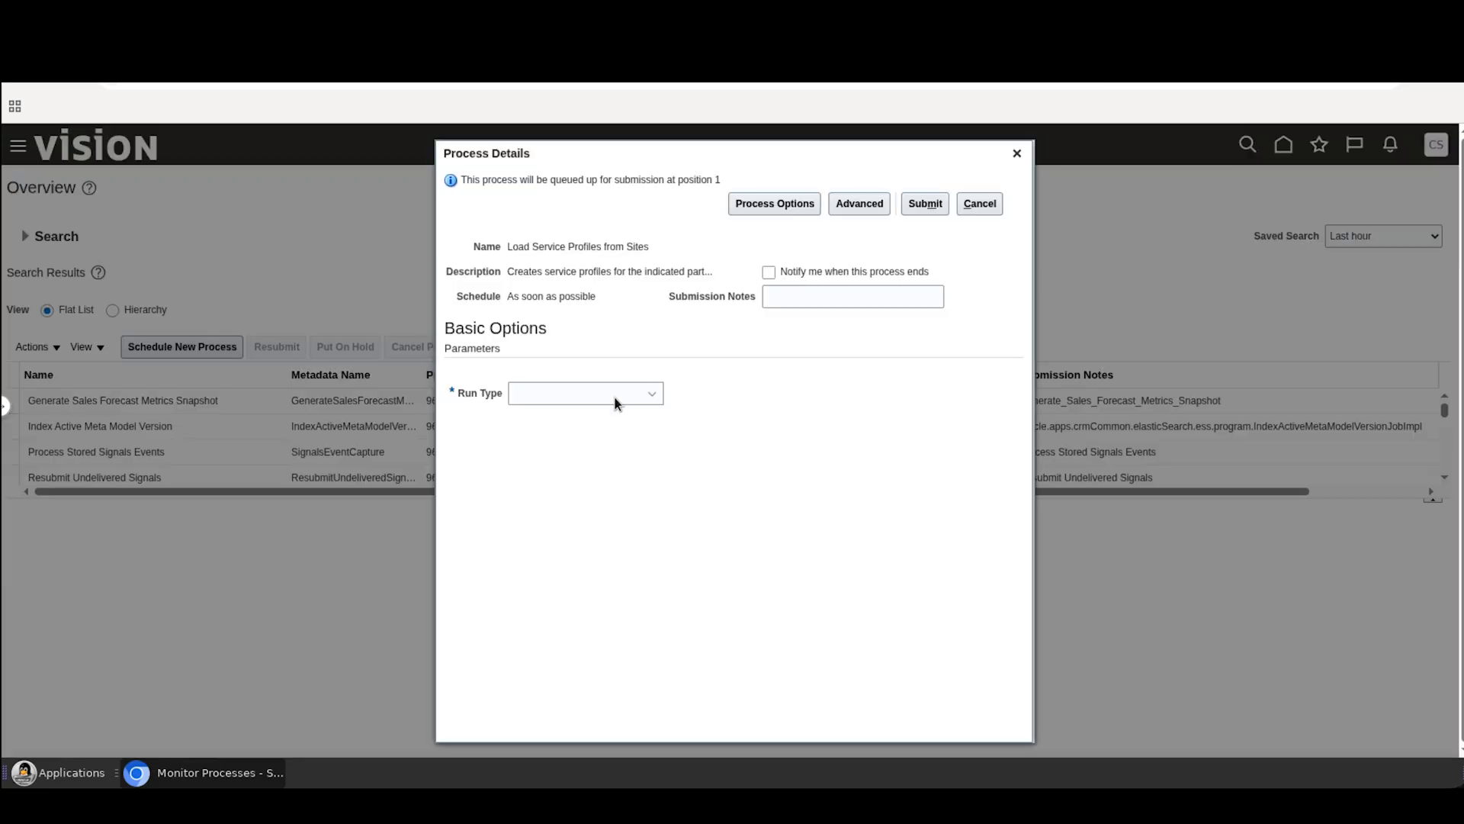
- Set the run type to Incremental Run, submit the process and acknowledge the submission
{"action": "left_click", "coordinate": [618, 395]}
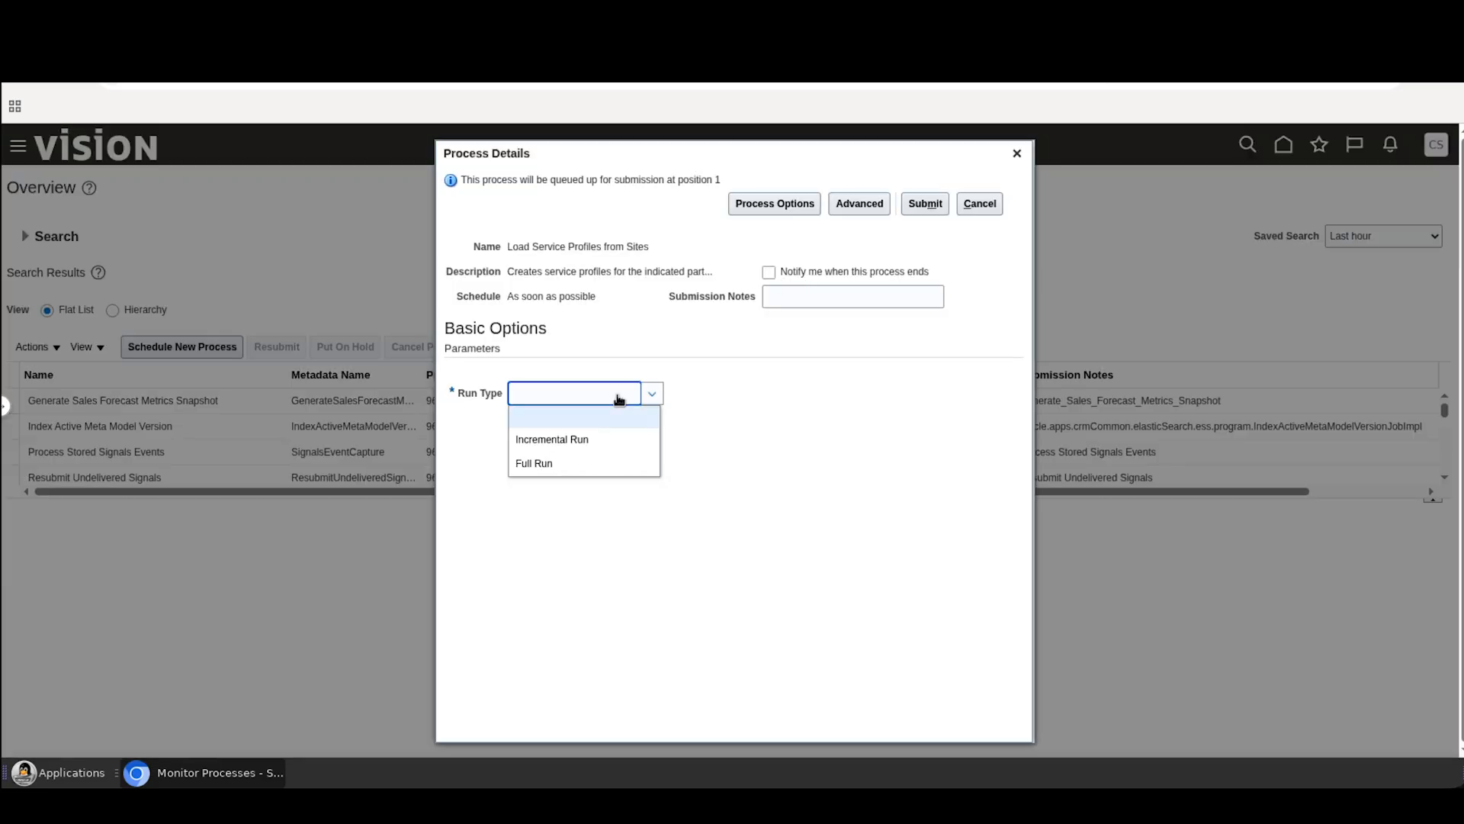
{"action": "left_click", "coordinate": [578, 440]}
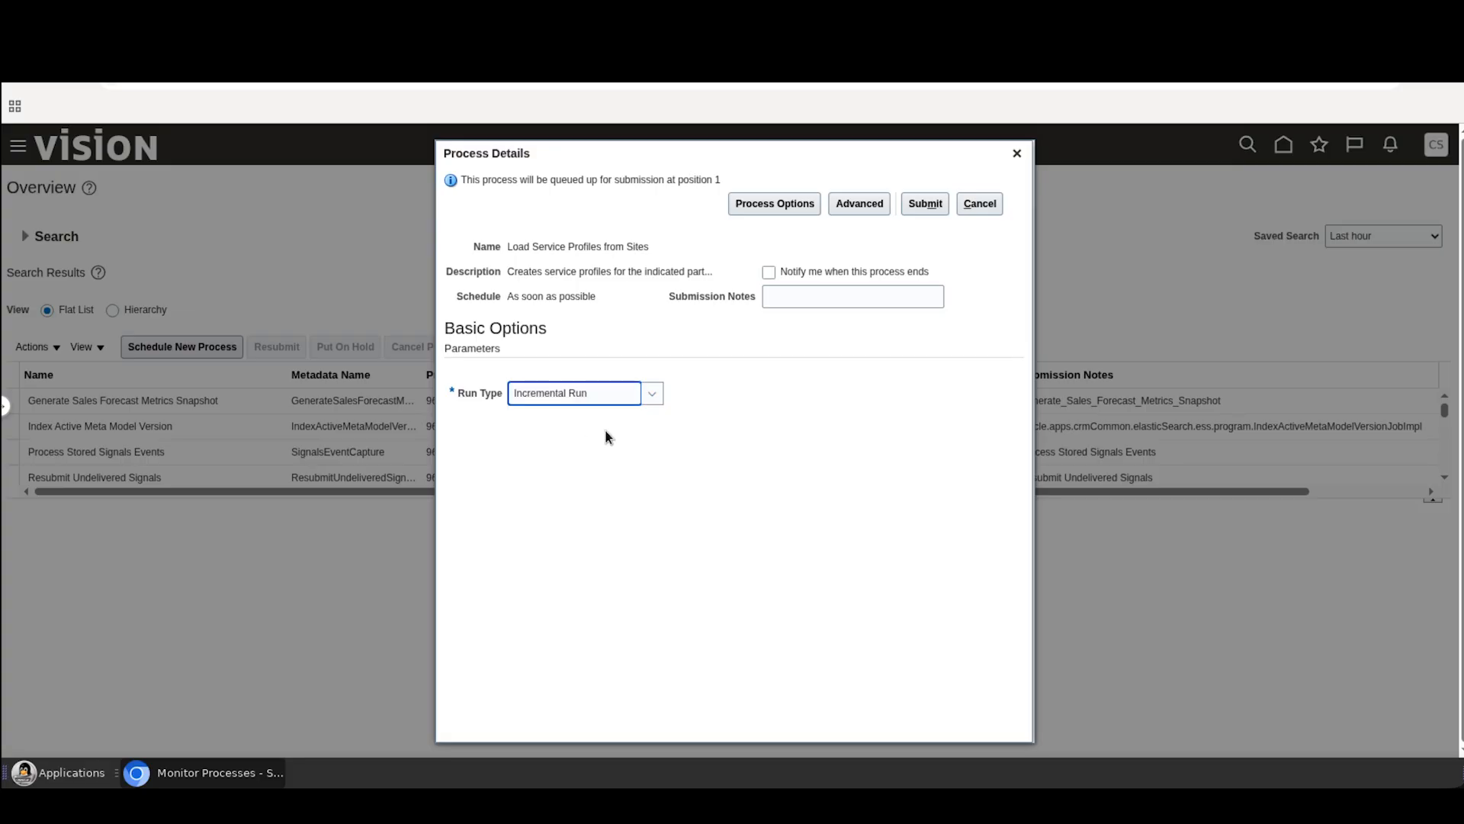
{"action": "left_click", "coordinate": [925, 204]}
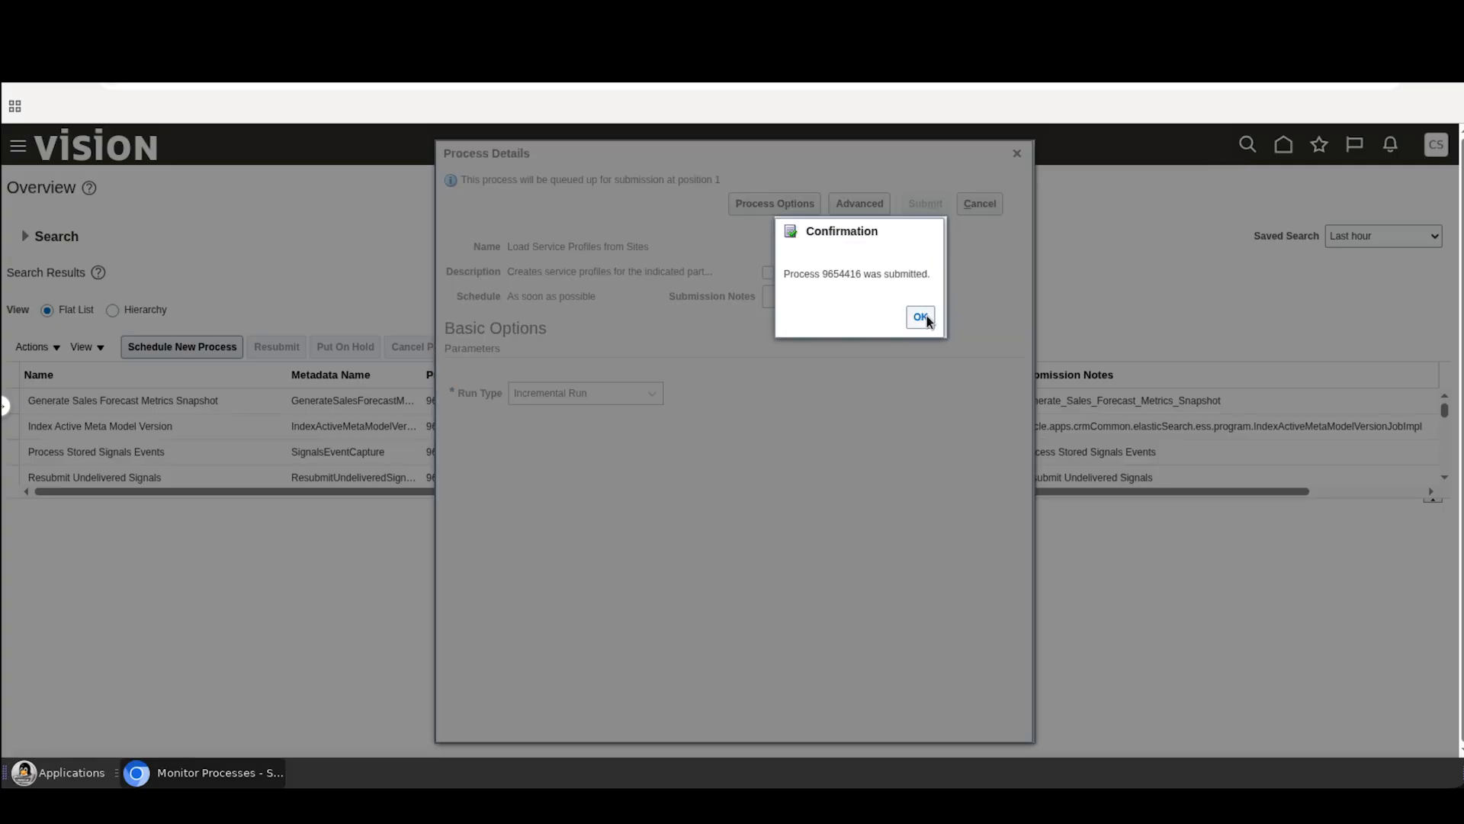
{"action": "key", "text": "Return"}
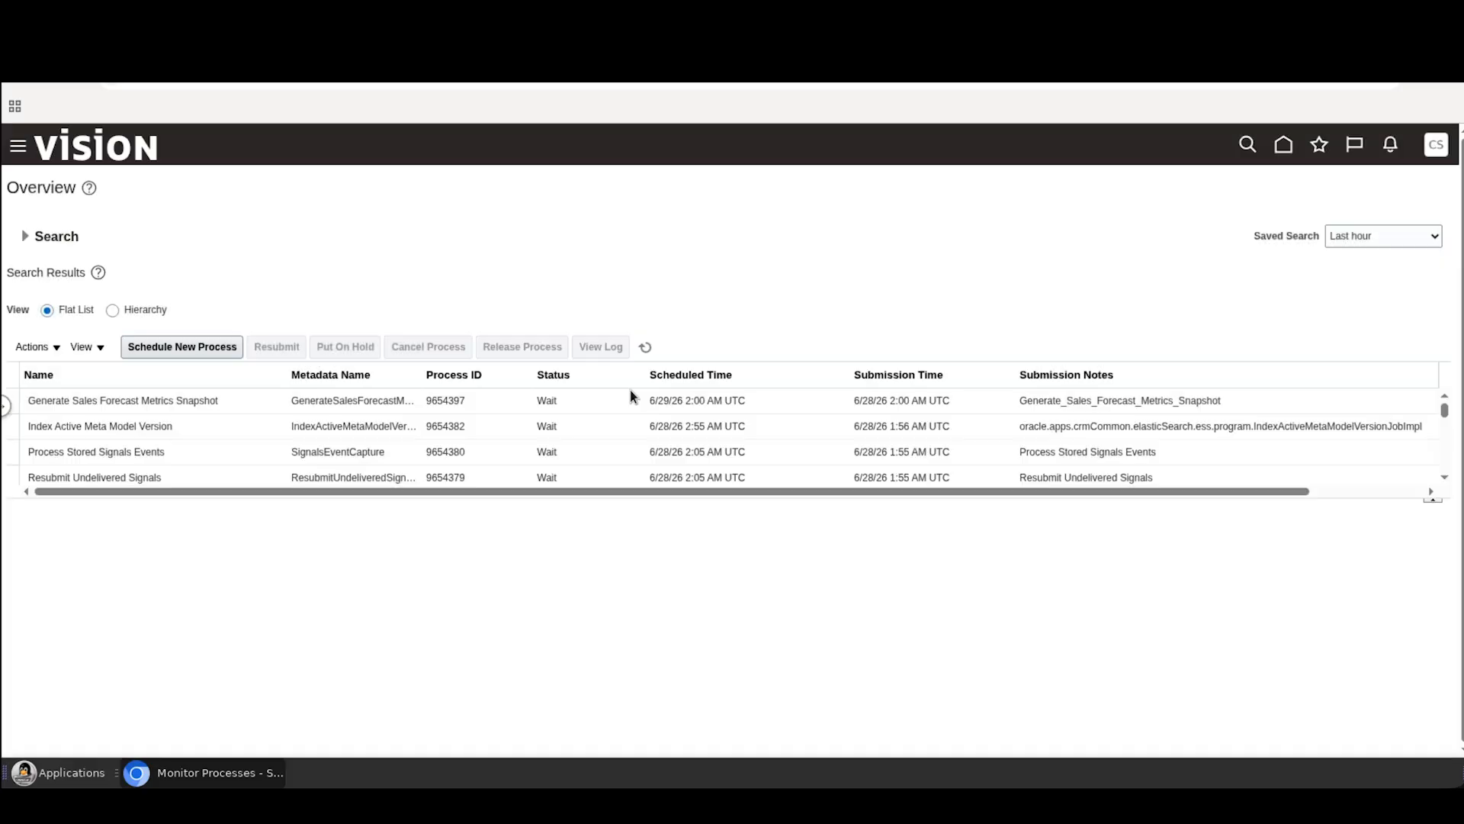
- Refresh the scheduled process list and check the status of Load Service Profiles from Sites
{"action": "left_click", "coordinate": [648, 347]}
{"action": "left_click", "coordinate": [643, 349]}
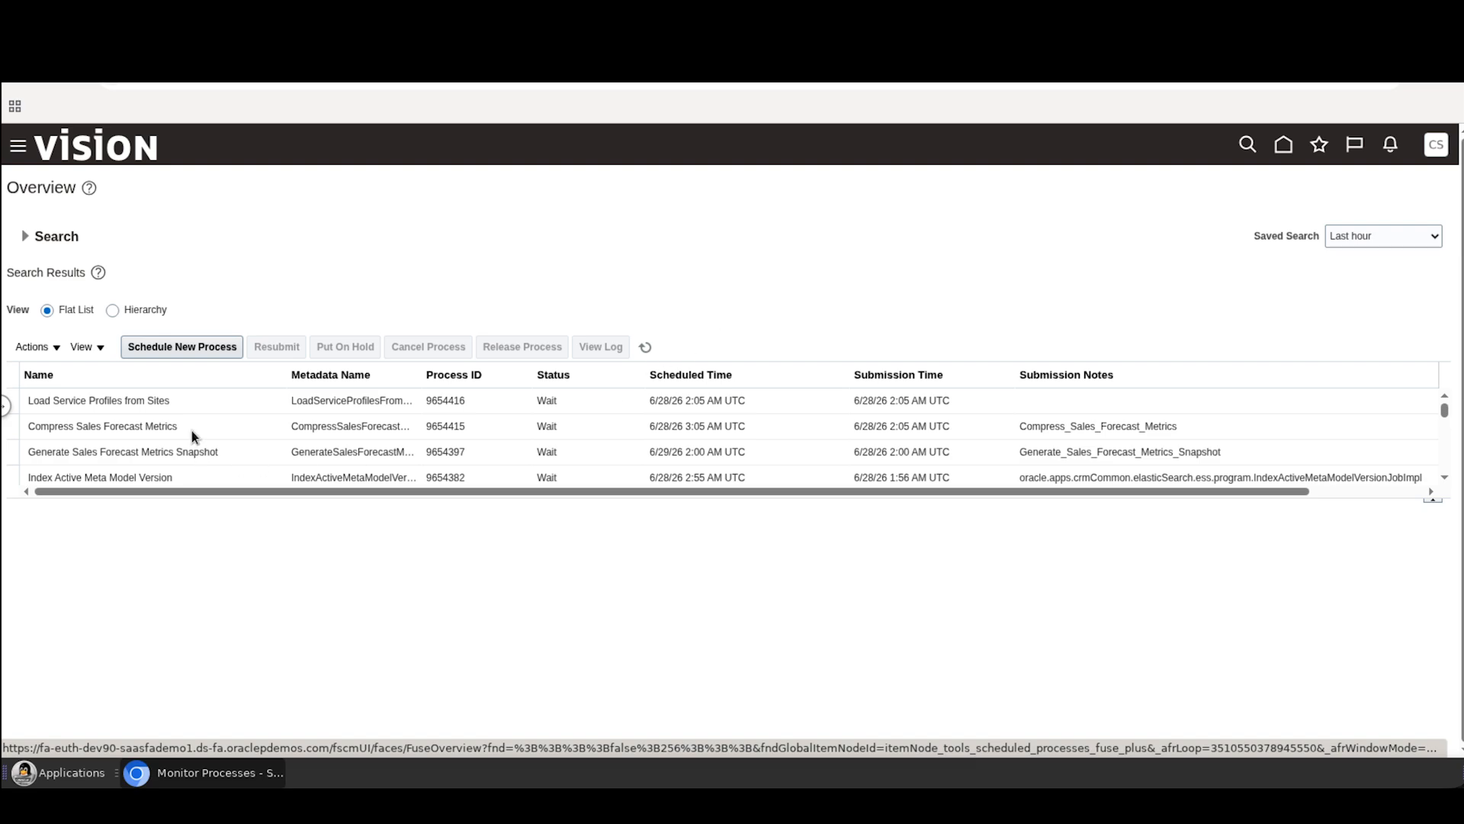
{"action": "left_click", "coordinate": [645, 348]}
{"action": "left_click", "coordinate": [197, 405]}
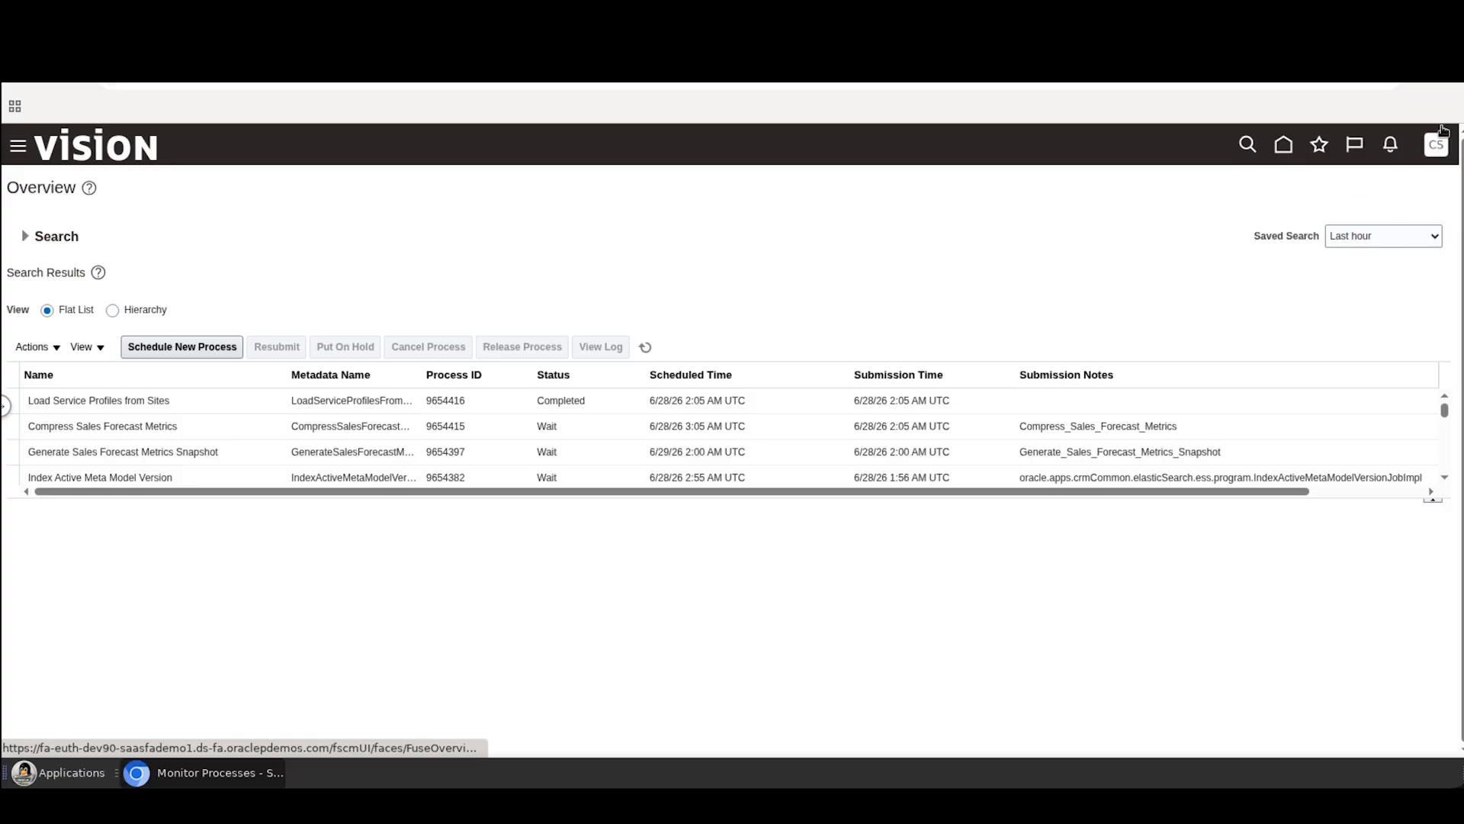
- Open Setup and Maintenance and go to its search page for tasks and business objects
{"action": "left_click", "coordinate": [1433, 149]}
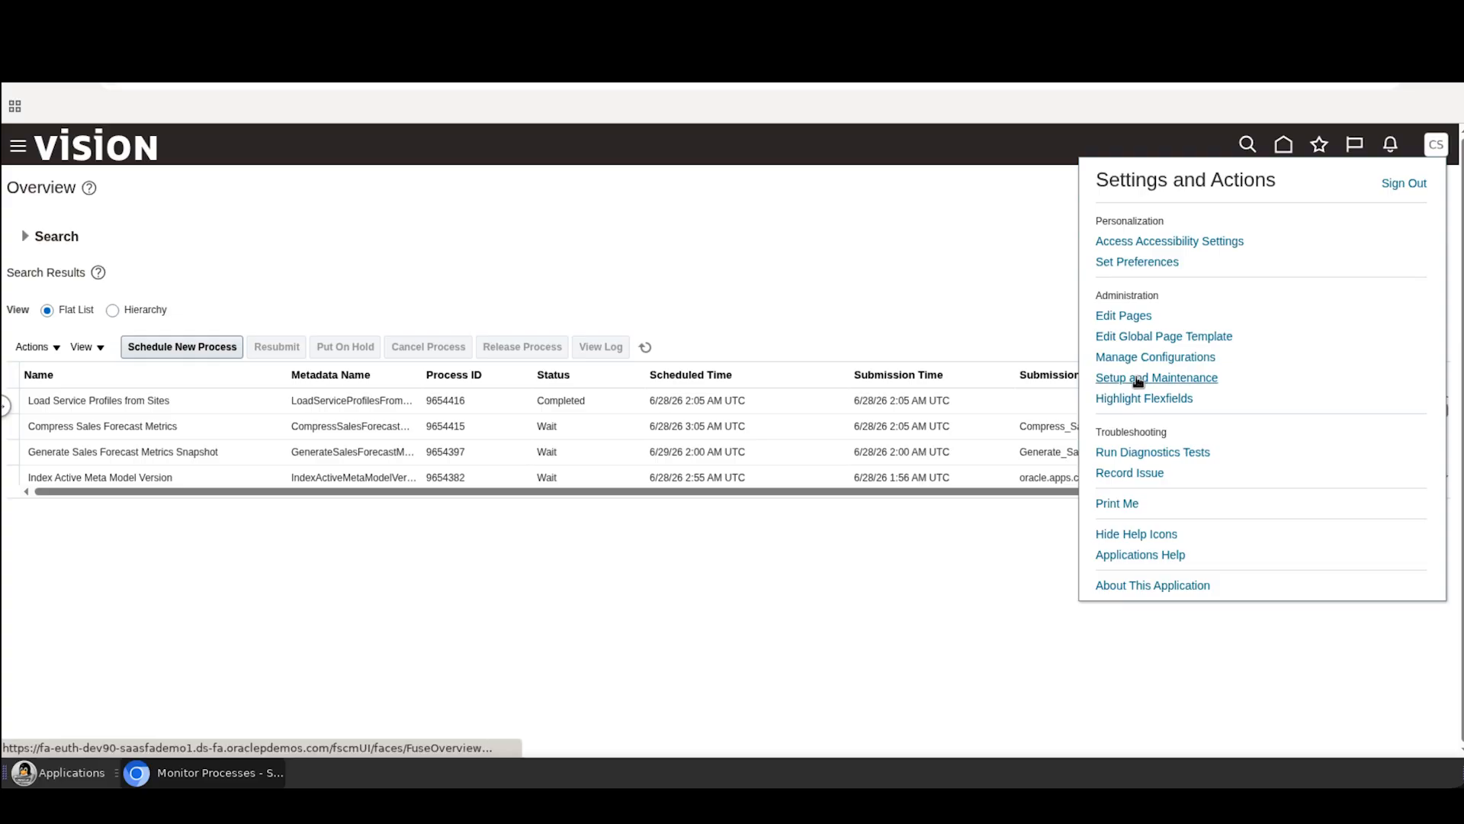
{"action": "left_click", "coordinate": [1212, 379]}
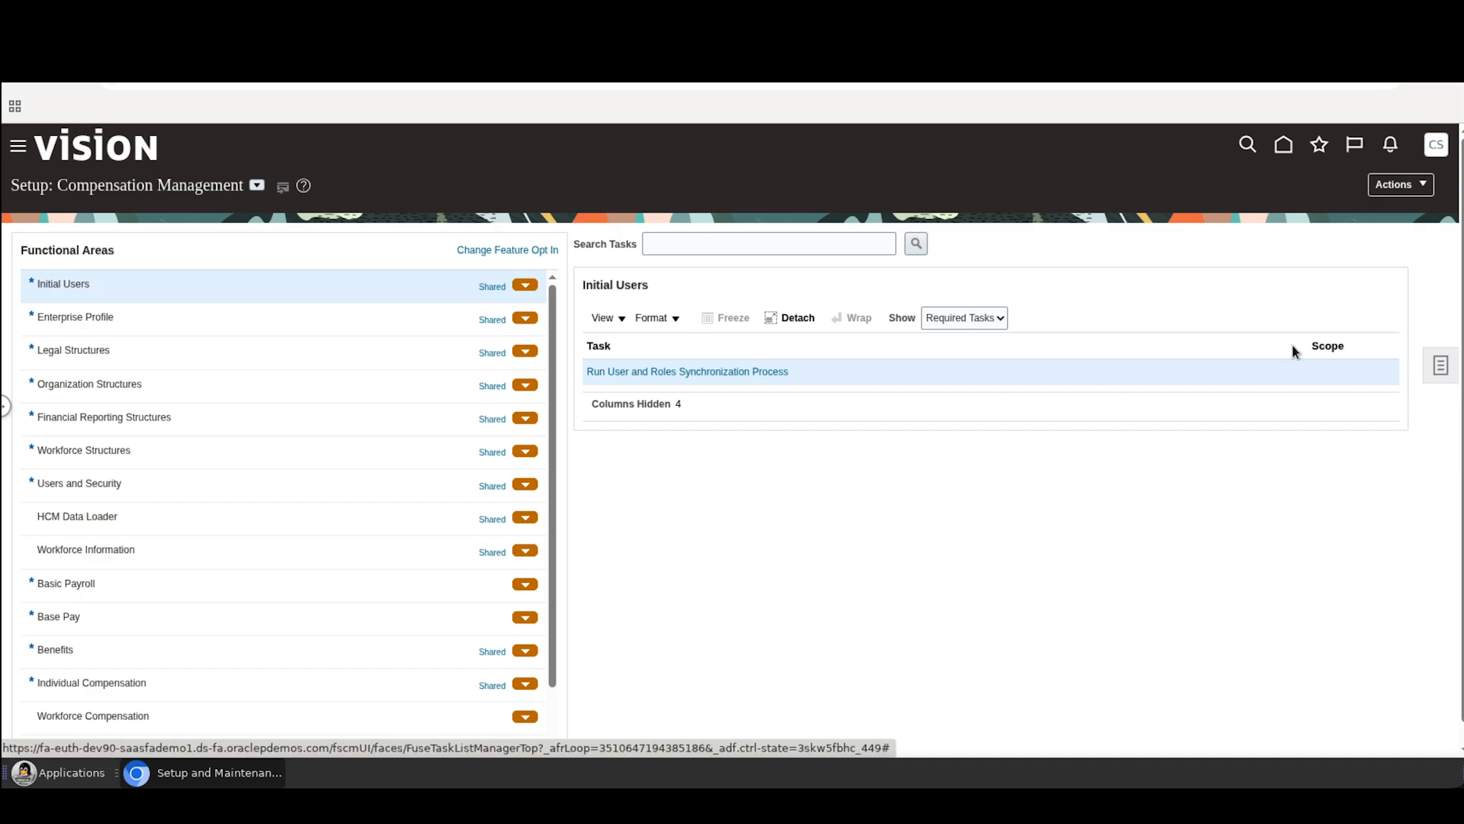
{"action": "left_click", "coordinate": [1441, 365]}
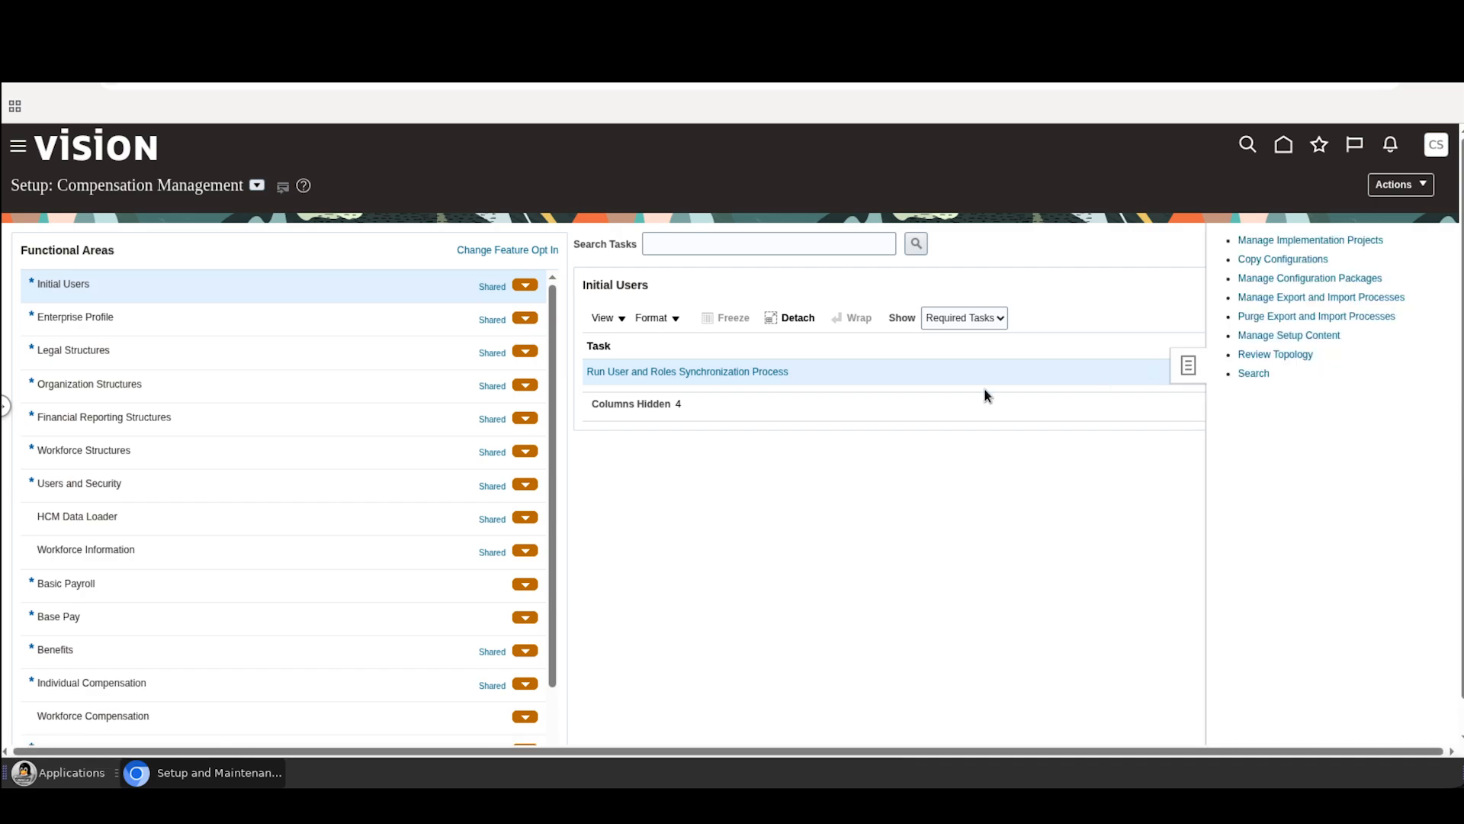
{"action": "left_click", "coordinate": [1246, 376]}
{"action": "left_click", "coordinate": [1216, 375]}
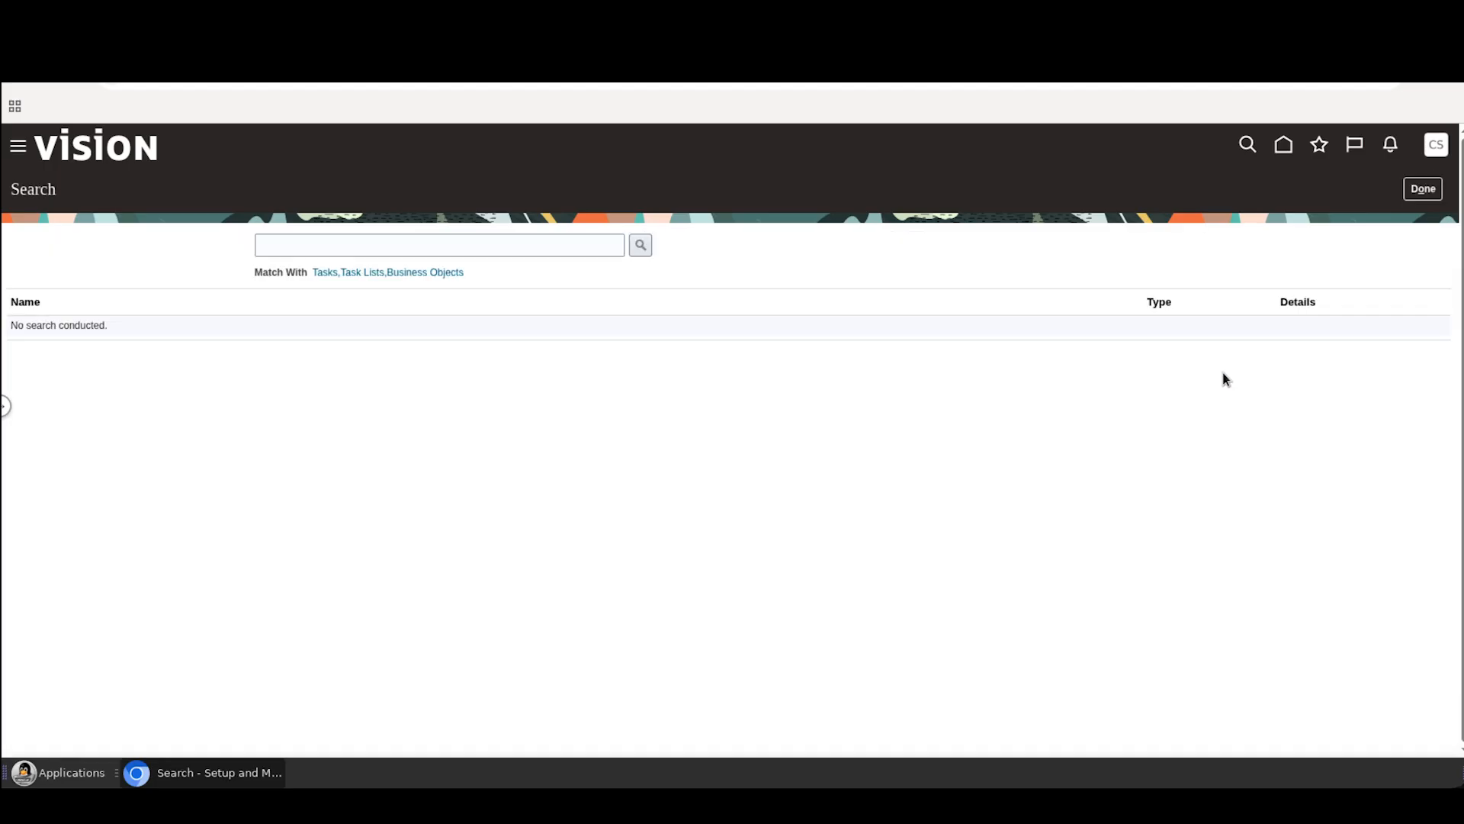
- Search the setup tasks for "configure adaptive" and open Configure Adaptive Search
{"action": "left_click", "coordinate": [543, 244]}
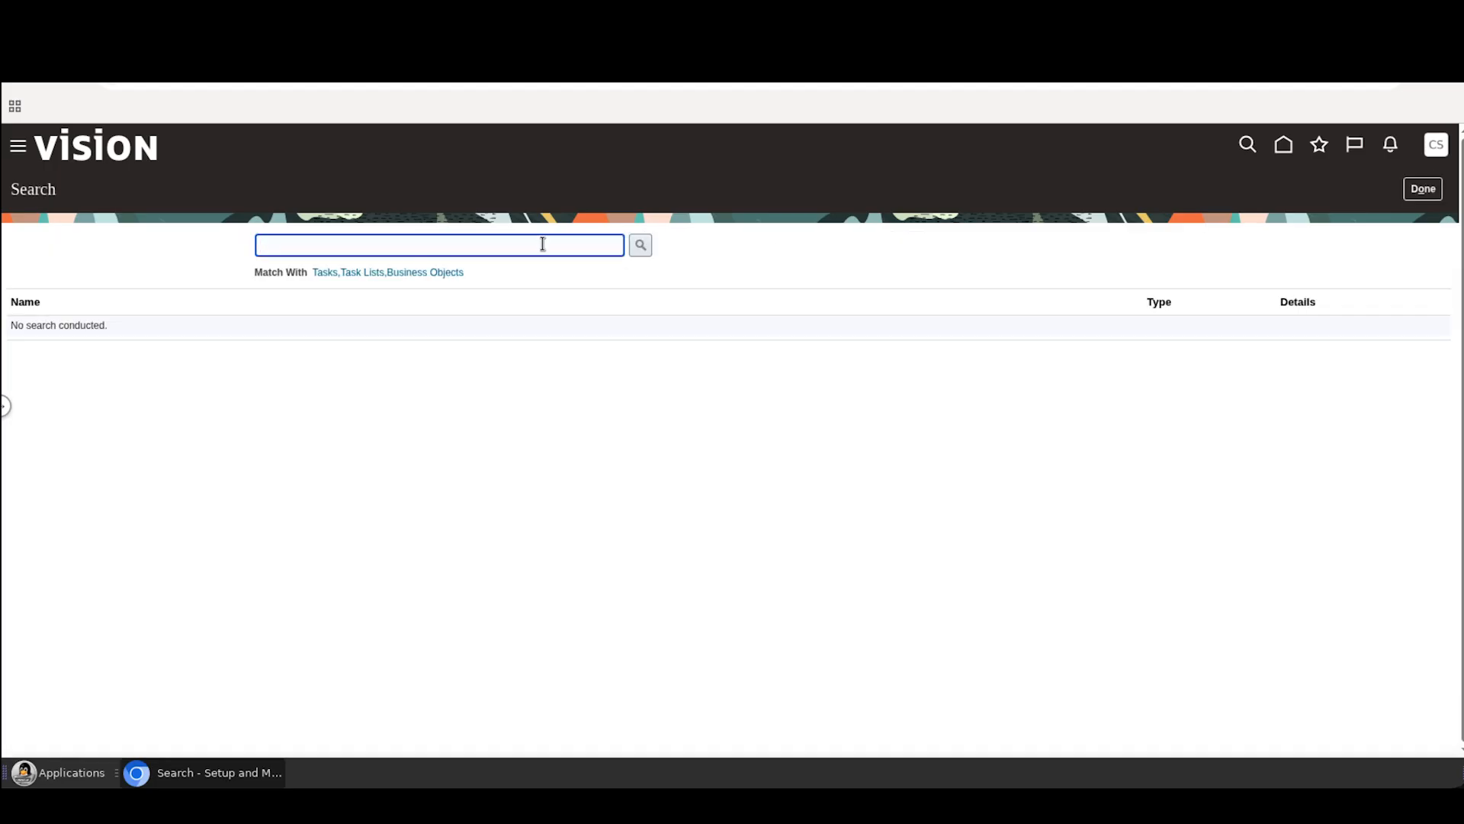
{"action": "type", "text": "configure adaptive"}
{"action": "key", "text": "Return"}
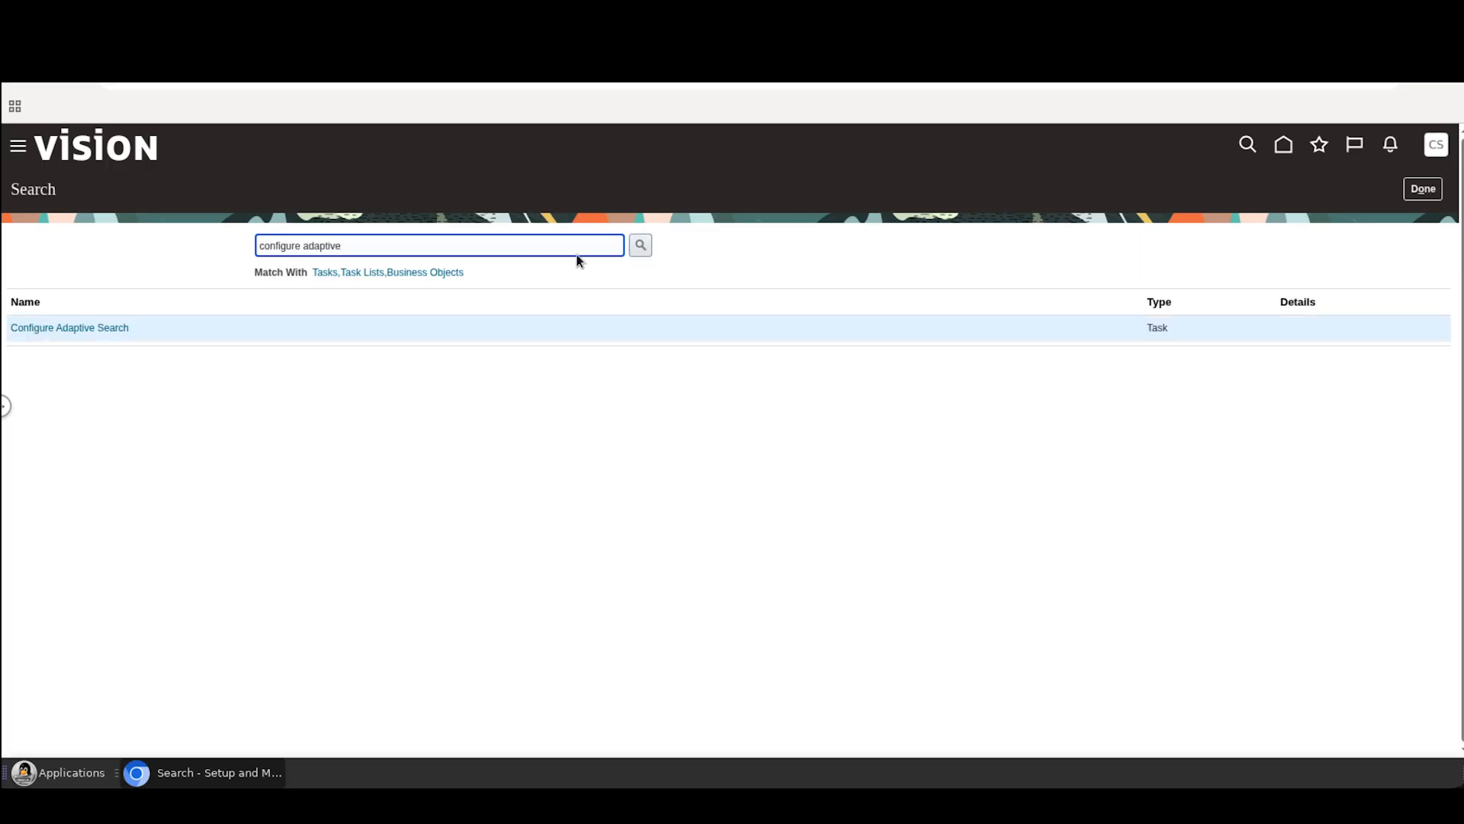
{"action": "left_click", "coordinate": [67, 329]}
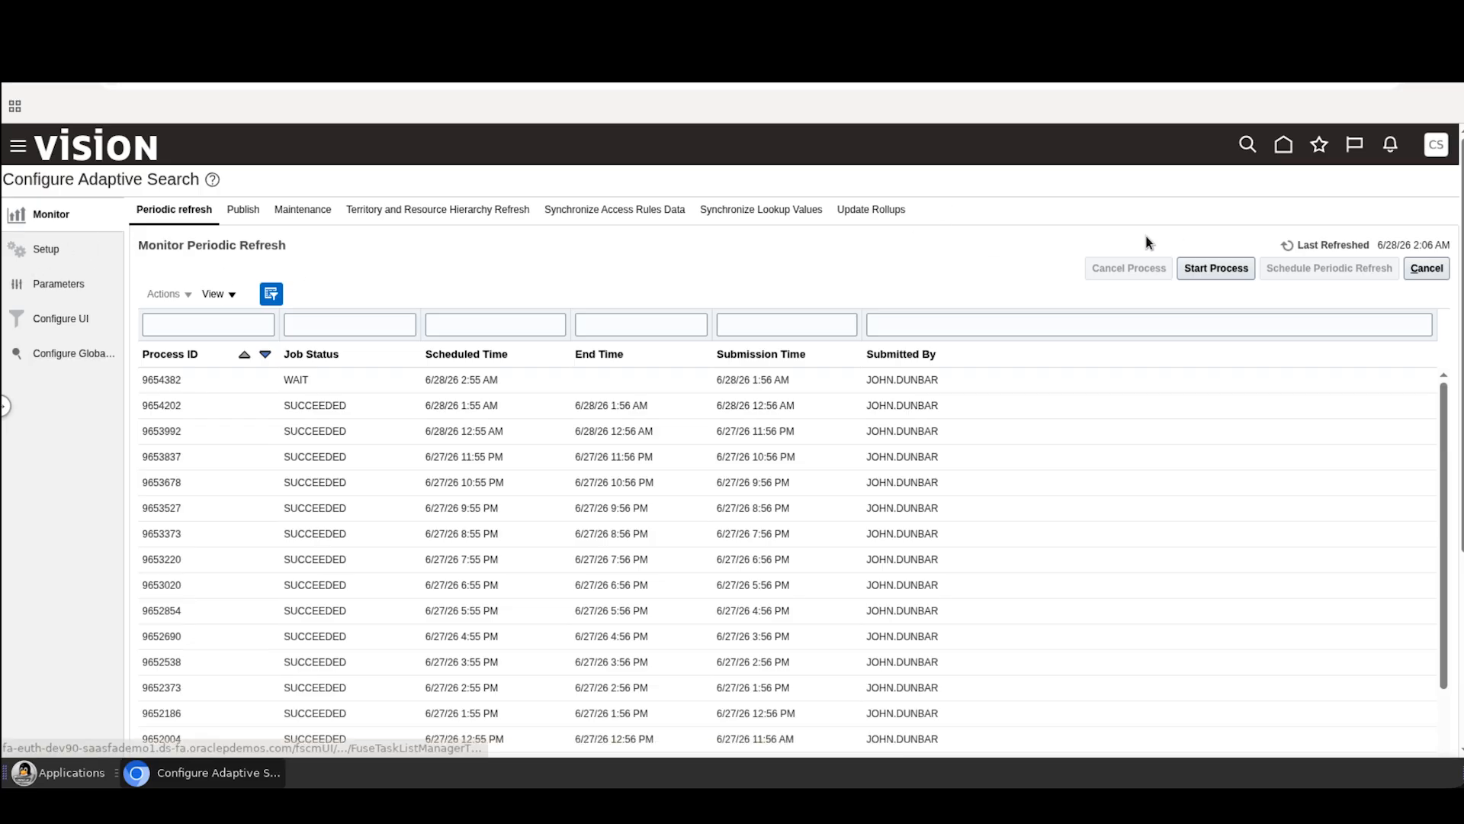
- Start the adaptive search periodic refresh process and refresh the monitor list to follow its status
{"action": "left_click", "coordinate": [1228, 264]}
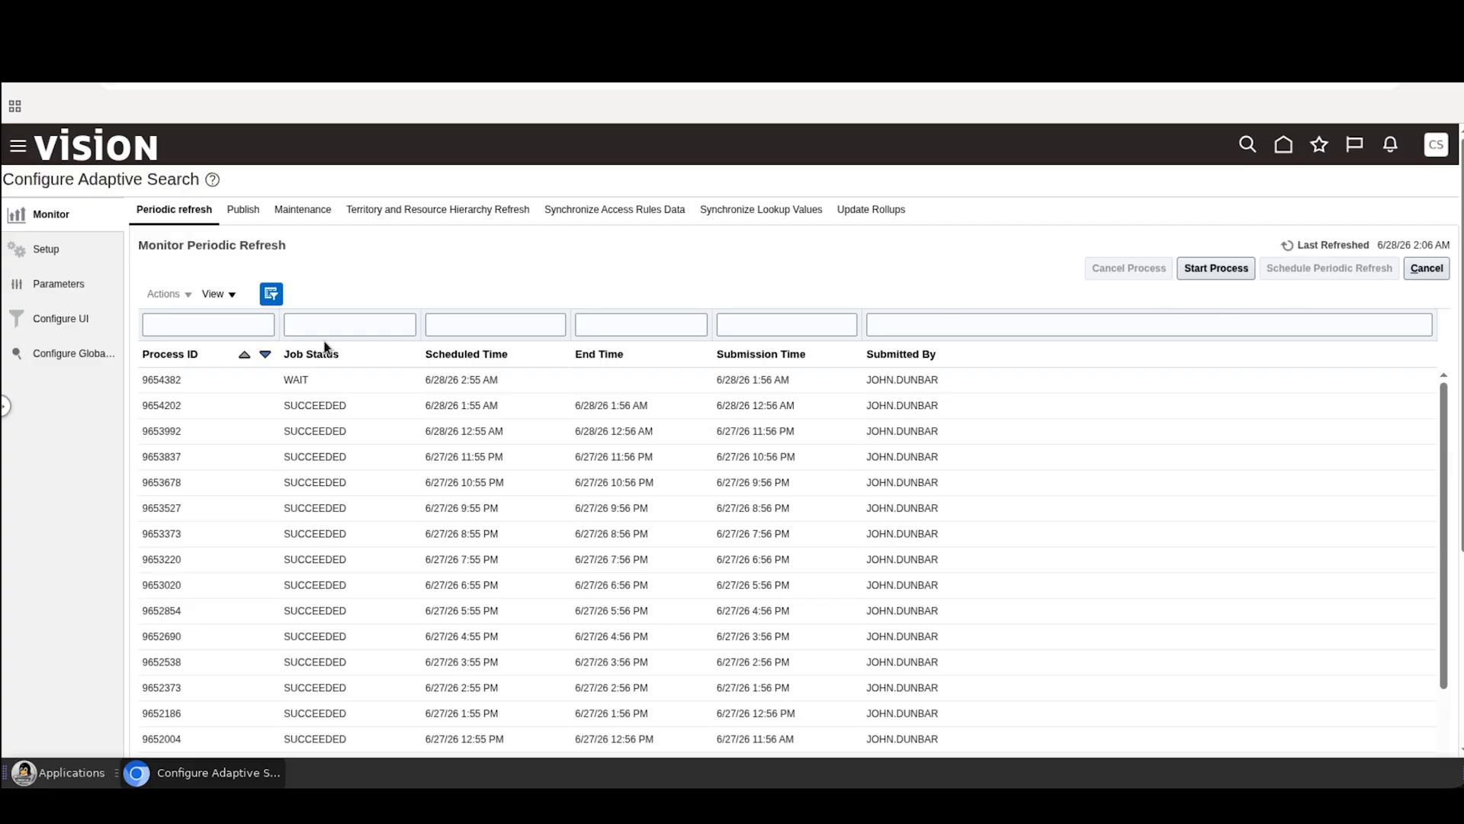
{"action": "left_click", "coordinate": [1287, 246]}
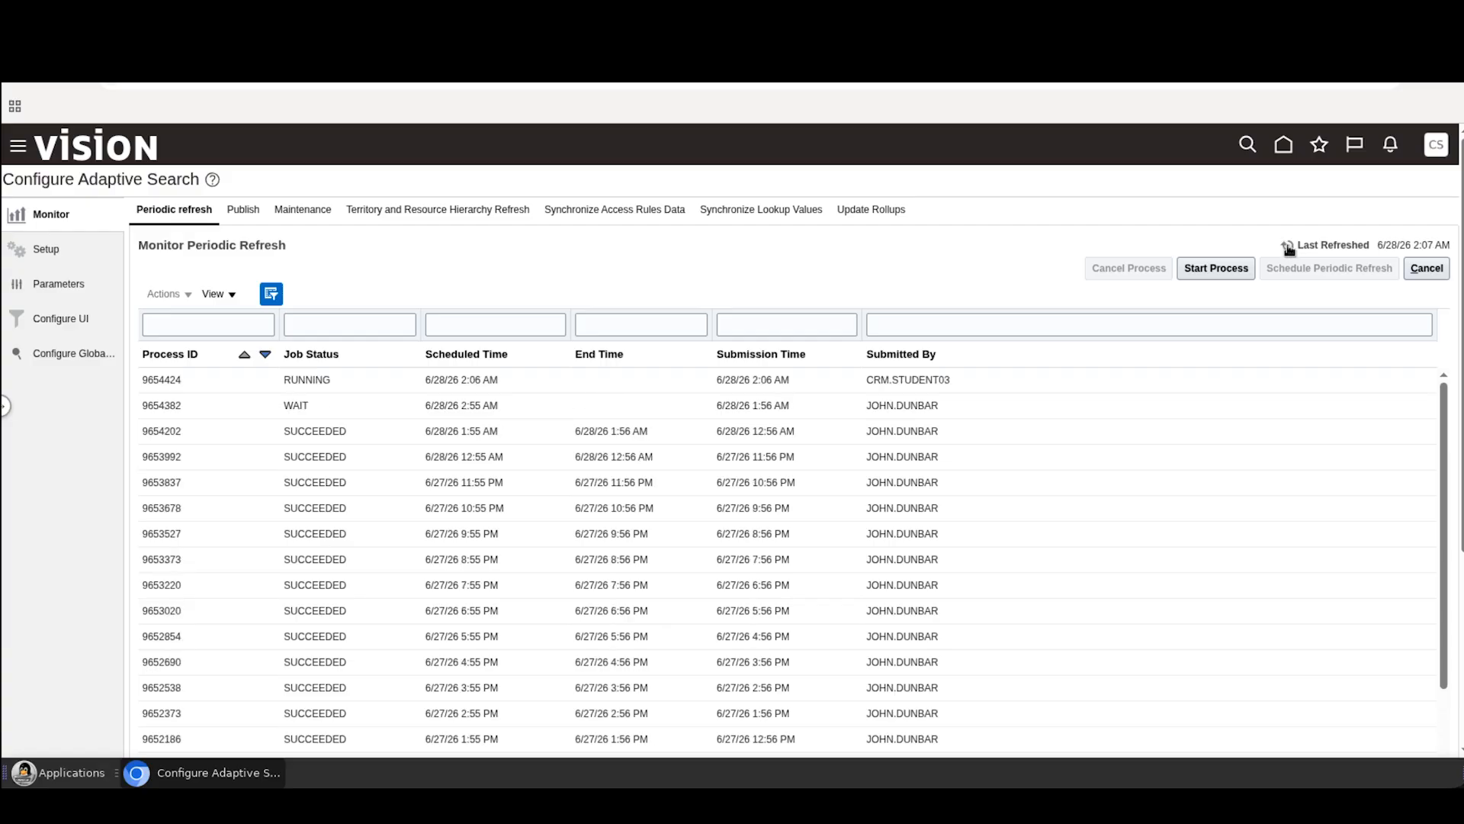
{"action": "left_click", "coordinate": [1288, 247]}
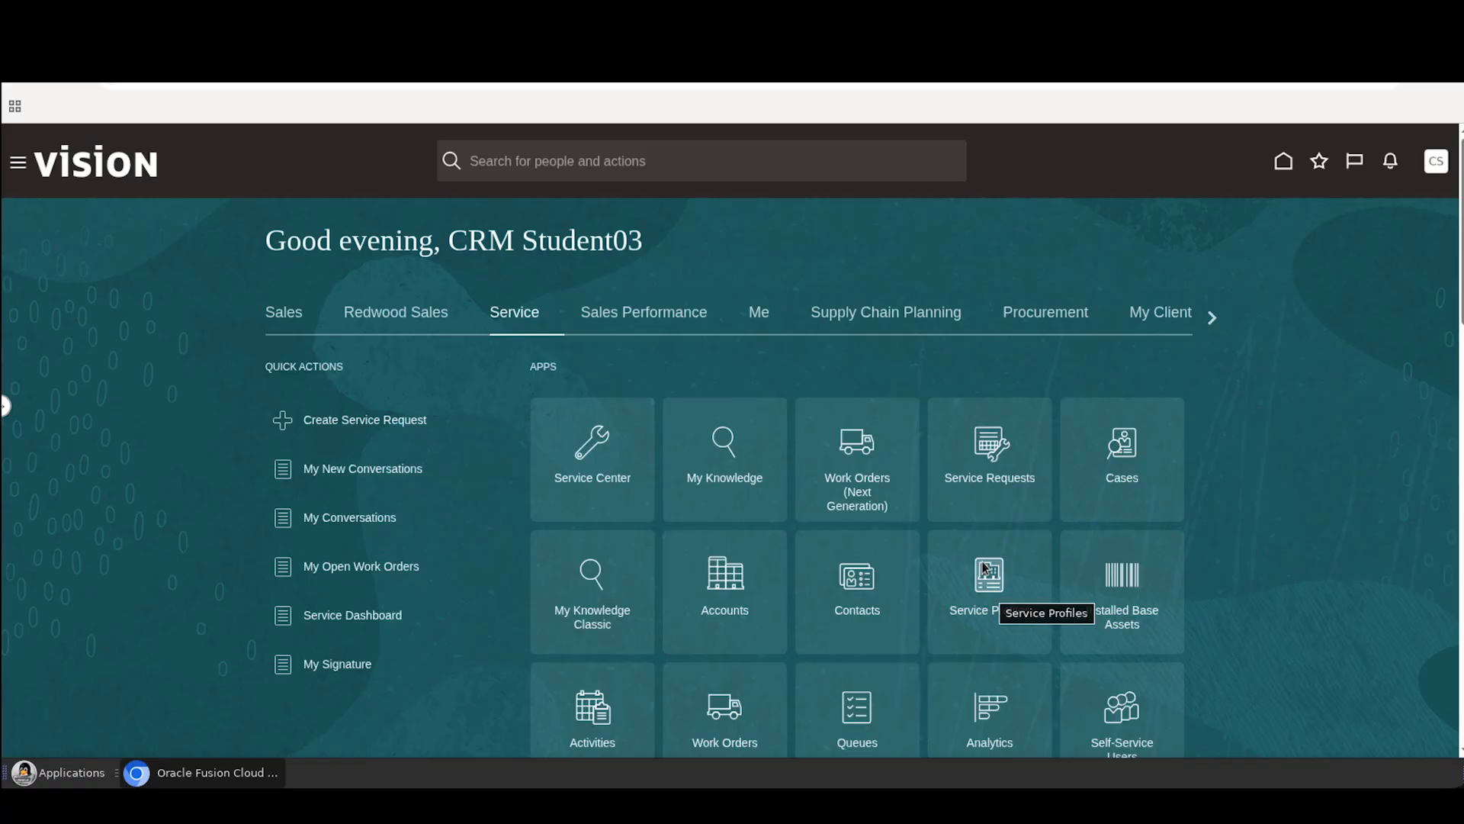
- Search the service profiles for "business" and open the Business World profile with the Seattle address
{"action": "left_click", "coordinate": [950, 588]}
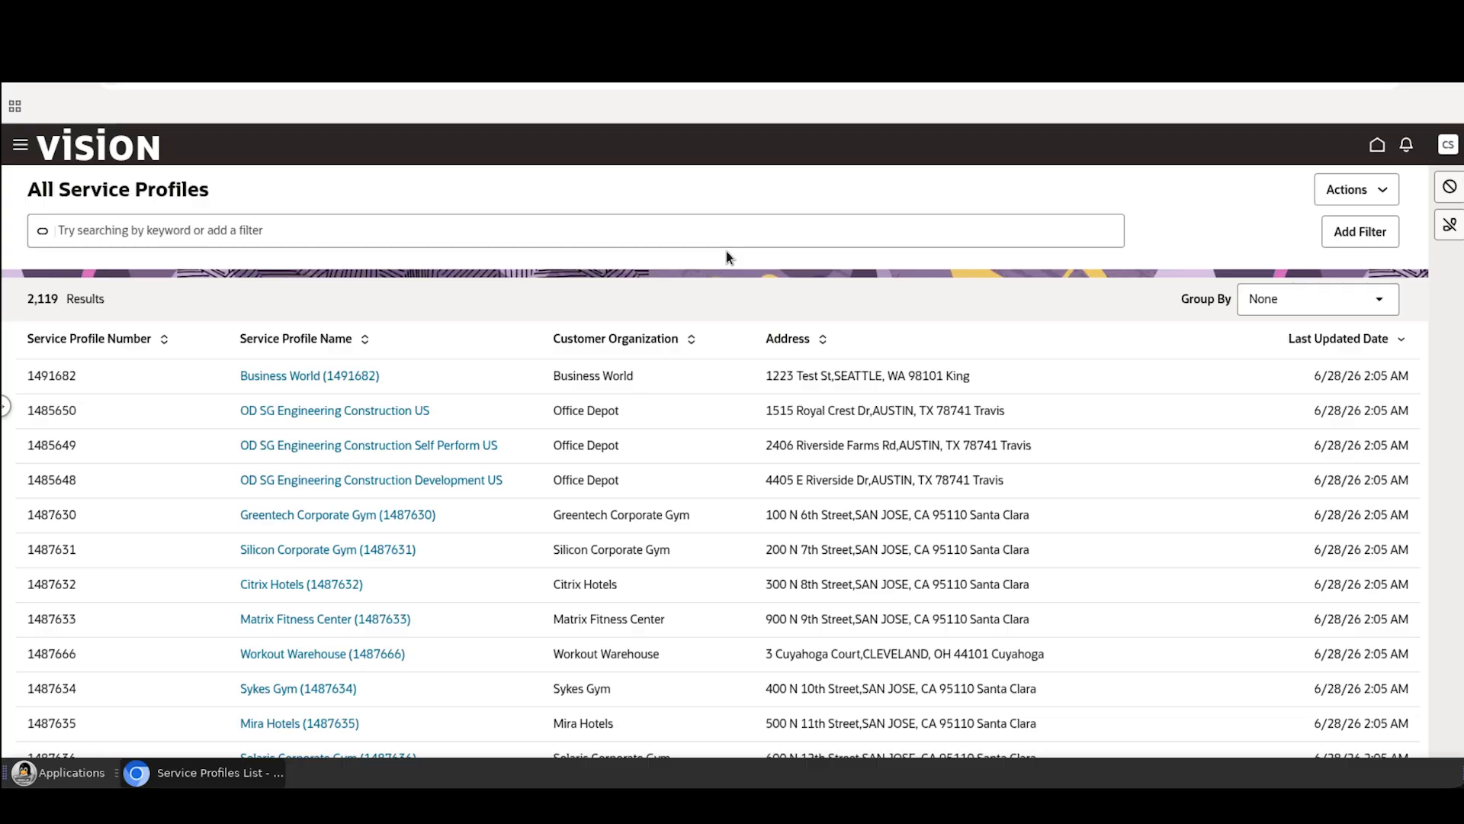
{"action": "left_click", "coordinate": [355, 231]}
{"action": "type", "text": "business"}
{"action": "key", "text": "Return"}
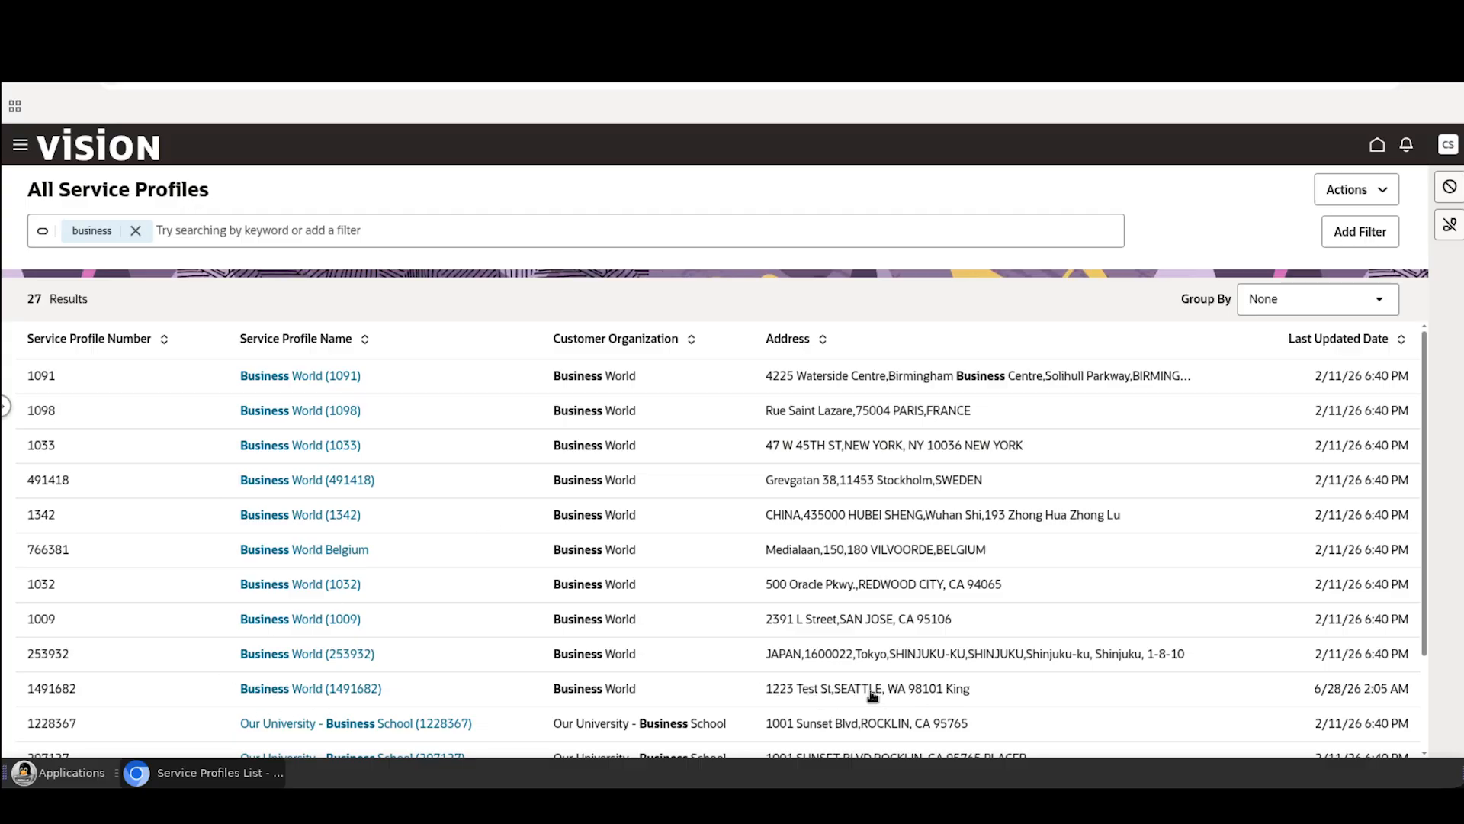
{"action": "left_click", "coordinate": [329, 692]}
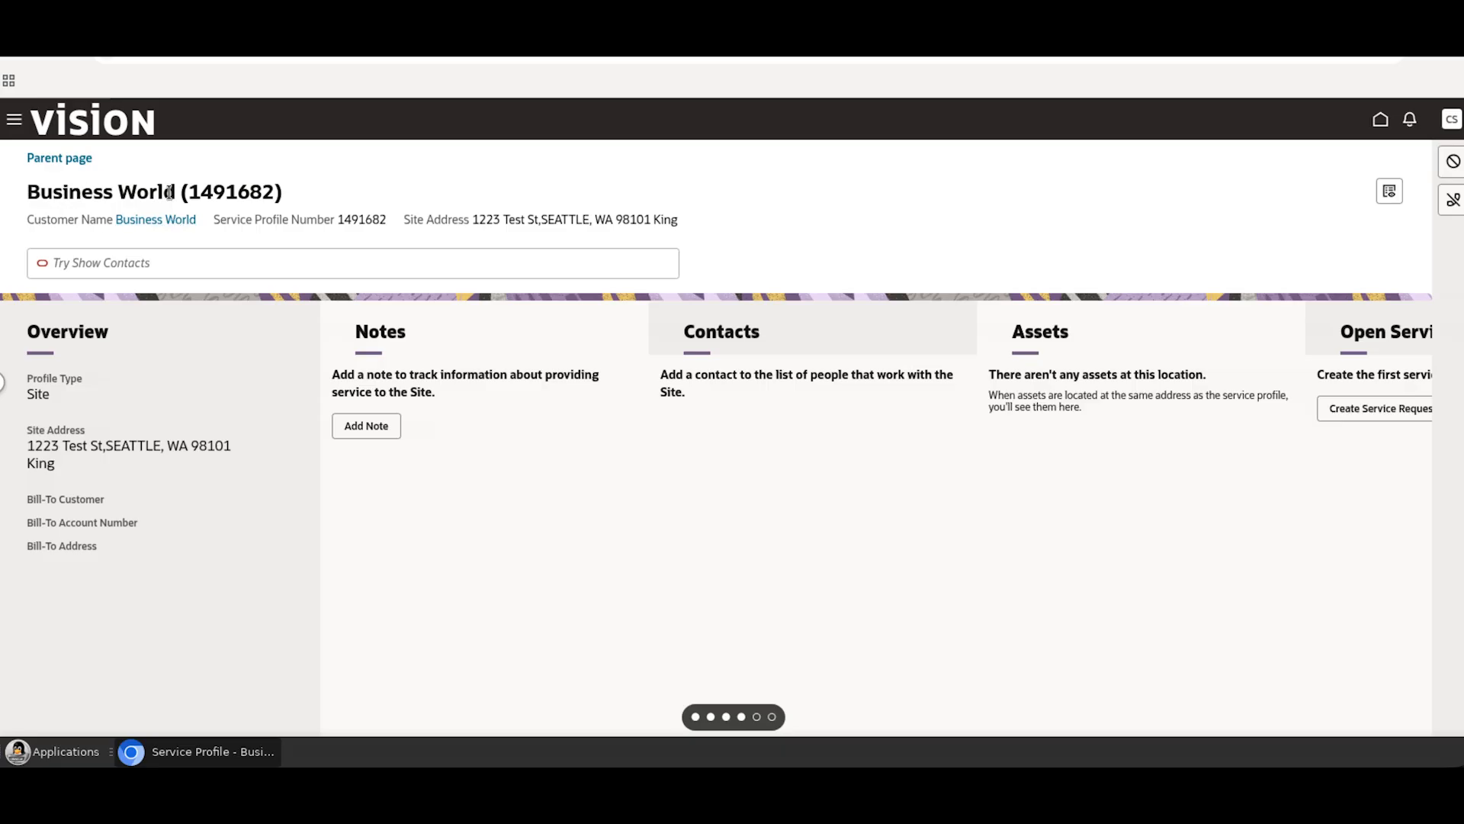
- Edit the Business World service profile, add the contact whose job title is Director, Planning and Budgeting, and save the profile
{"action": "left_click_drag", "start_coordinate": [164, 192], "coordinate": [79, 190]}
{"action": "left_click", "coordinate": [259, 198]}
{"action": "left_click", "coordinate": [1389, 193]}
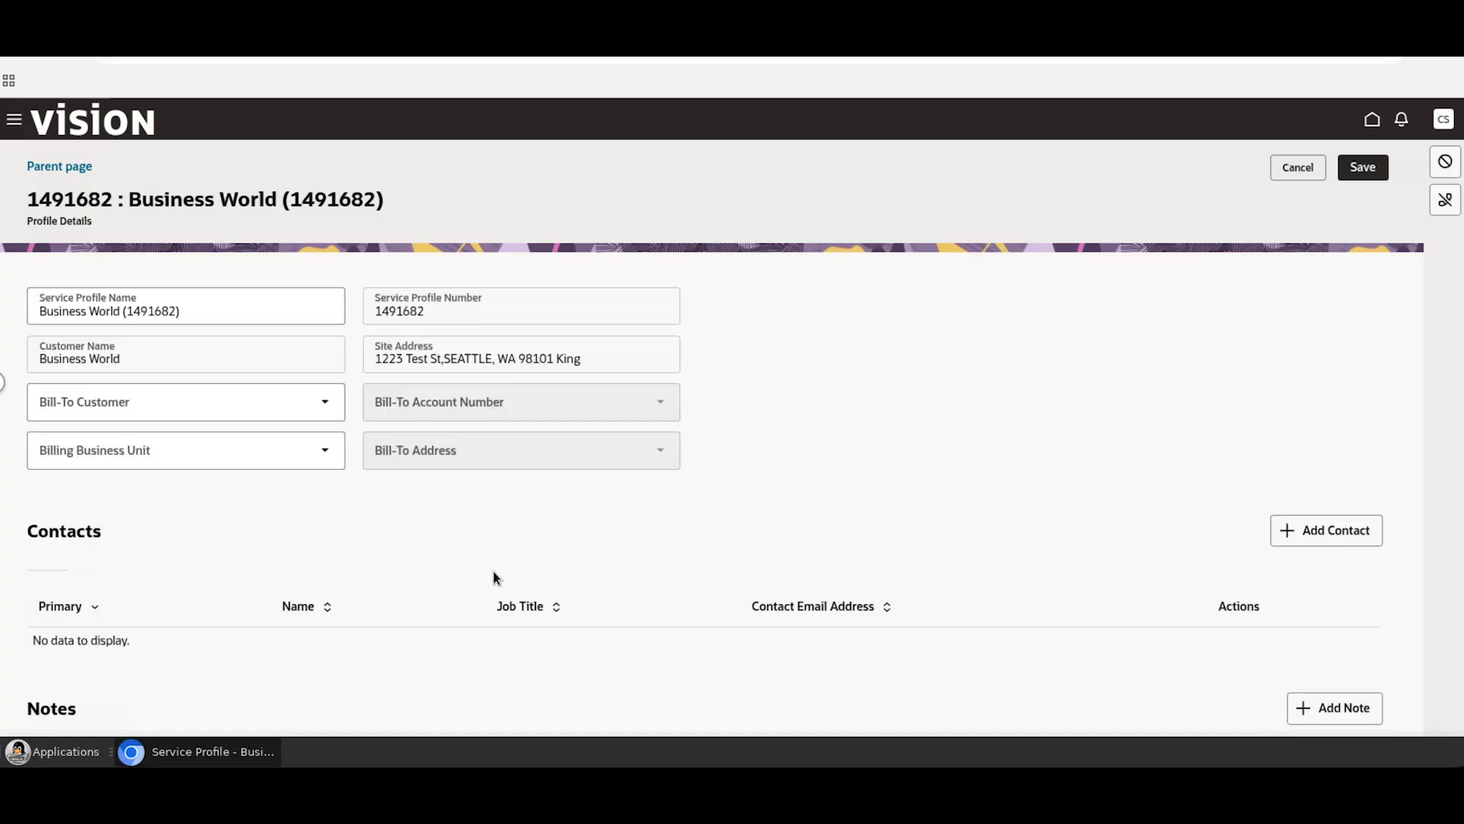
{"action": "left_click", "coordinate": [1337, 539]}
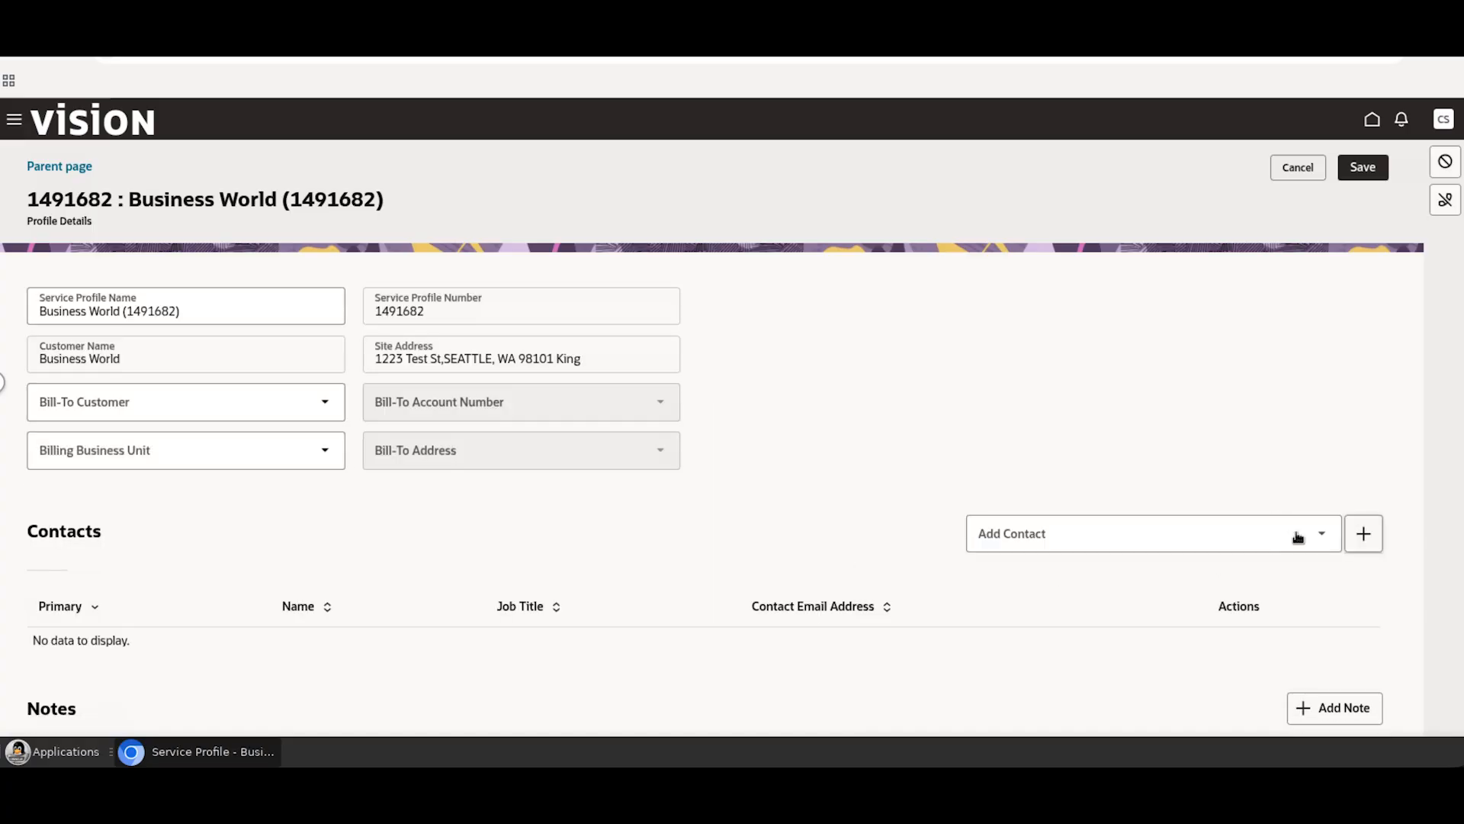
{"action": "left_click", "coordinate": [1029, 538]}
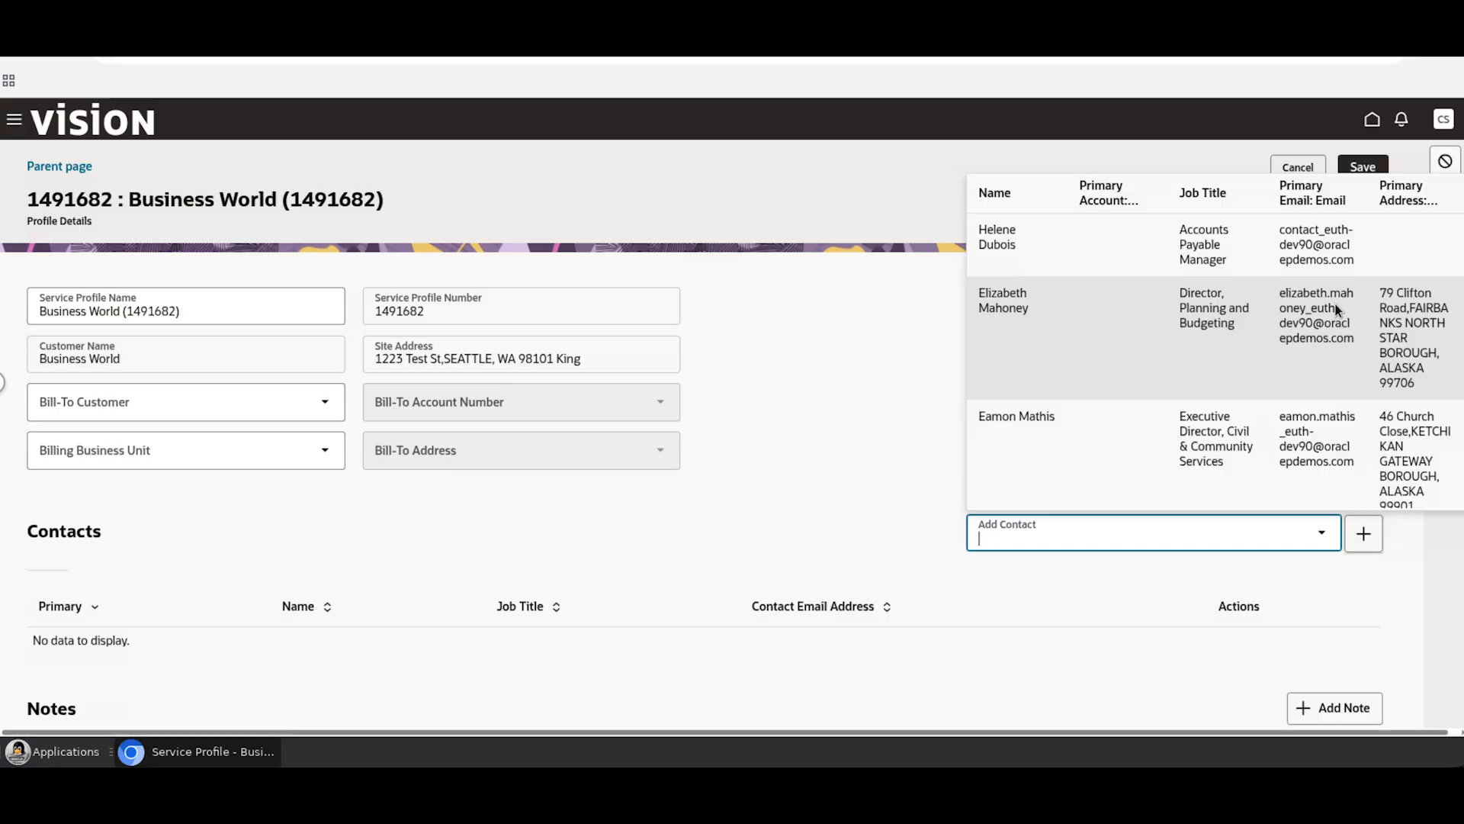
{"action": "left_click", "coordinate": [1063, 428]}
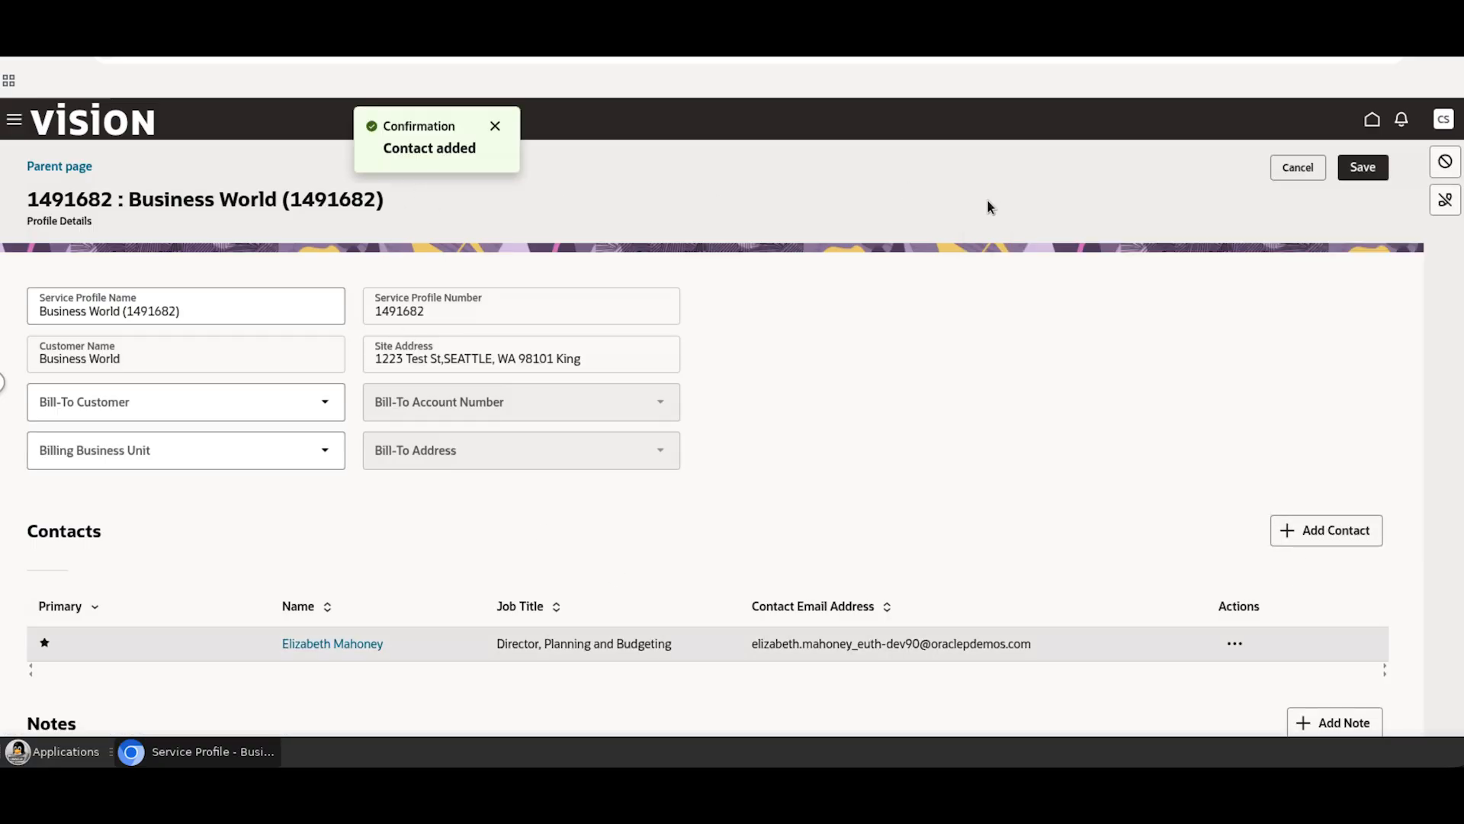
{"action": "left_click", "coordinate": [1361, 169]}
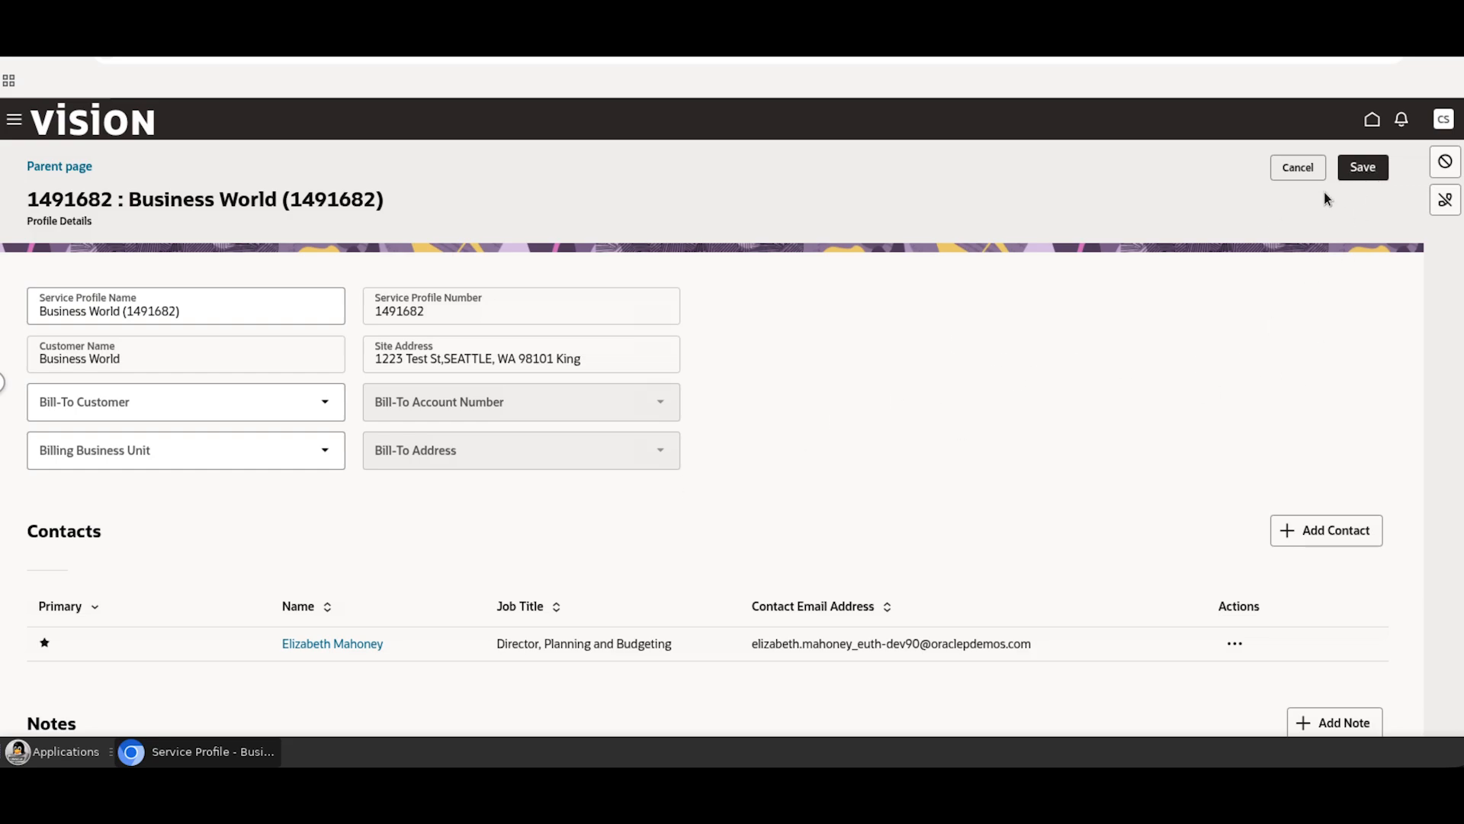
{"action": "left_click", "coordinate": [1361, 169]}
{"action": "left_click", "coordinate": [1363, 169]}
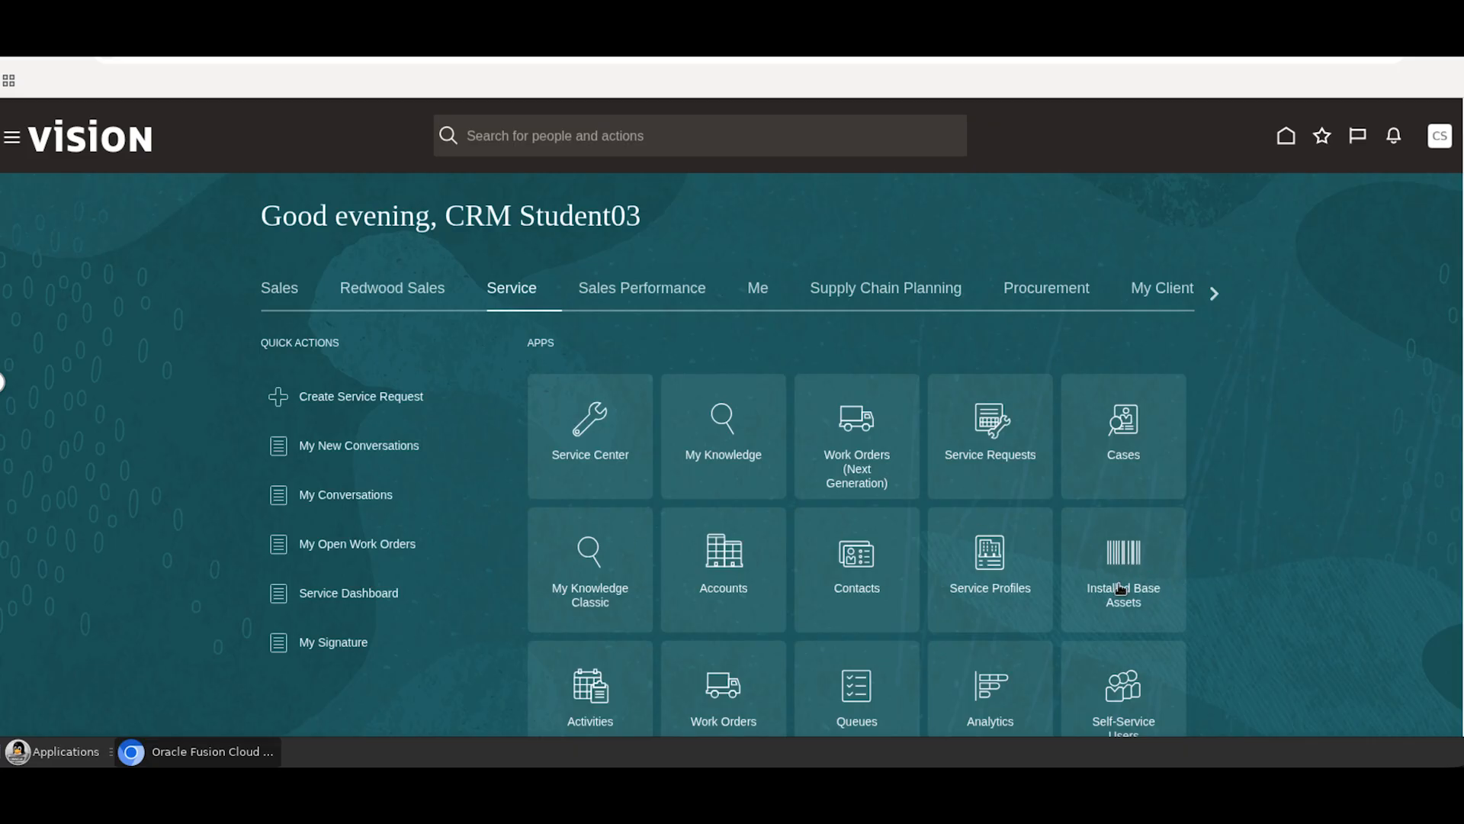
- Open Installed Base Assets and search the assets for "11"
{"action": "left_click", "coordinate": [1147, 585]}
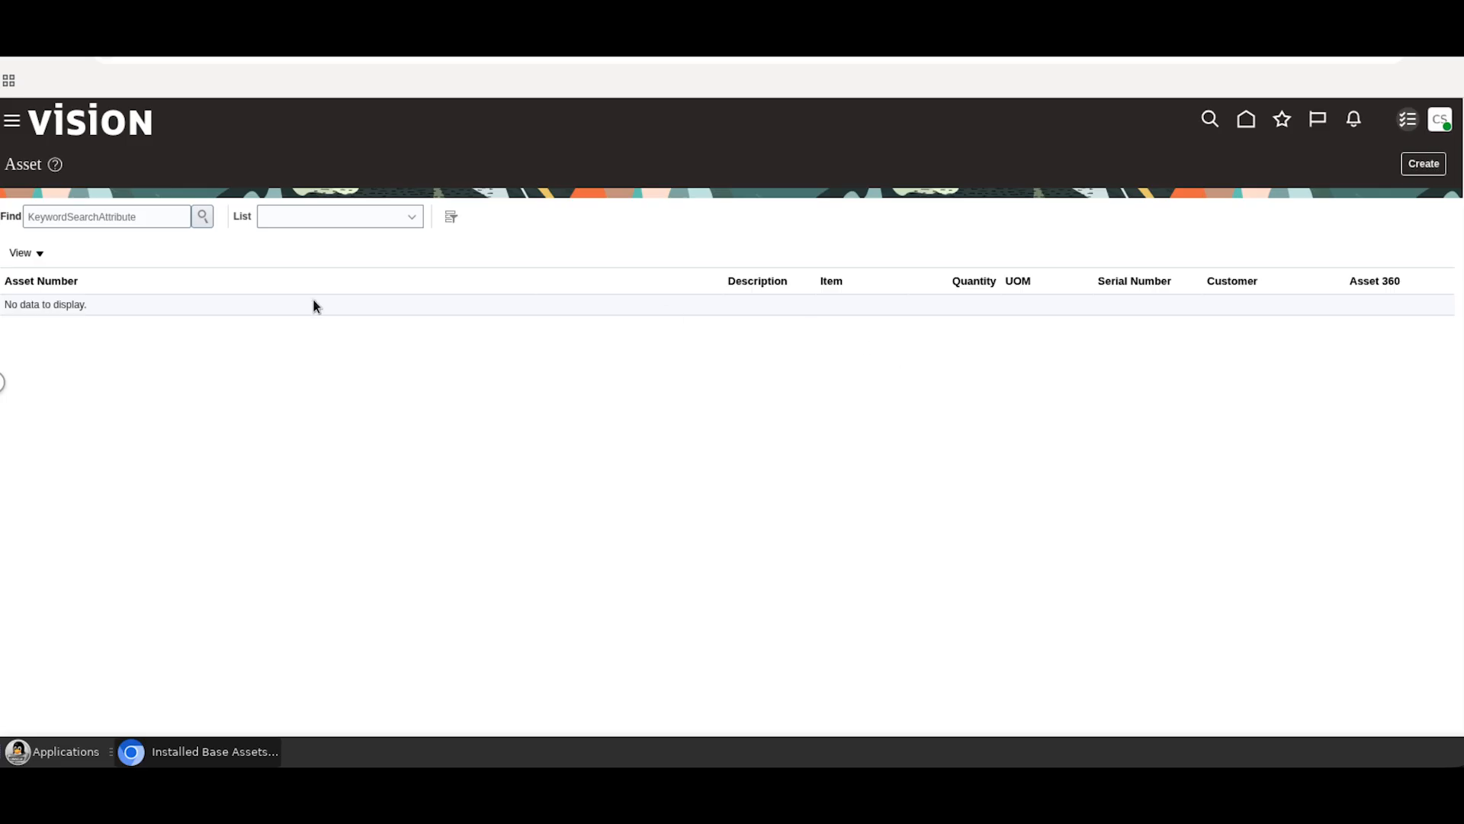
{"action": "left_click", "coordinate": [144, 214]}
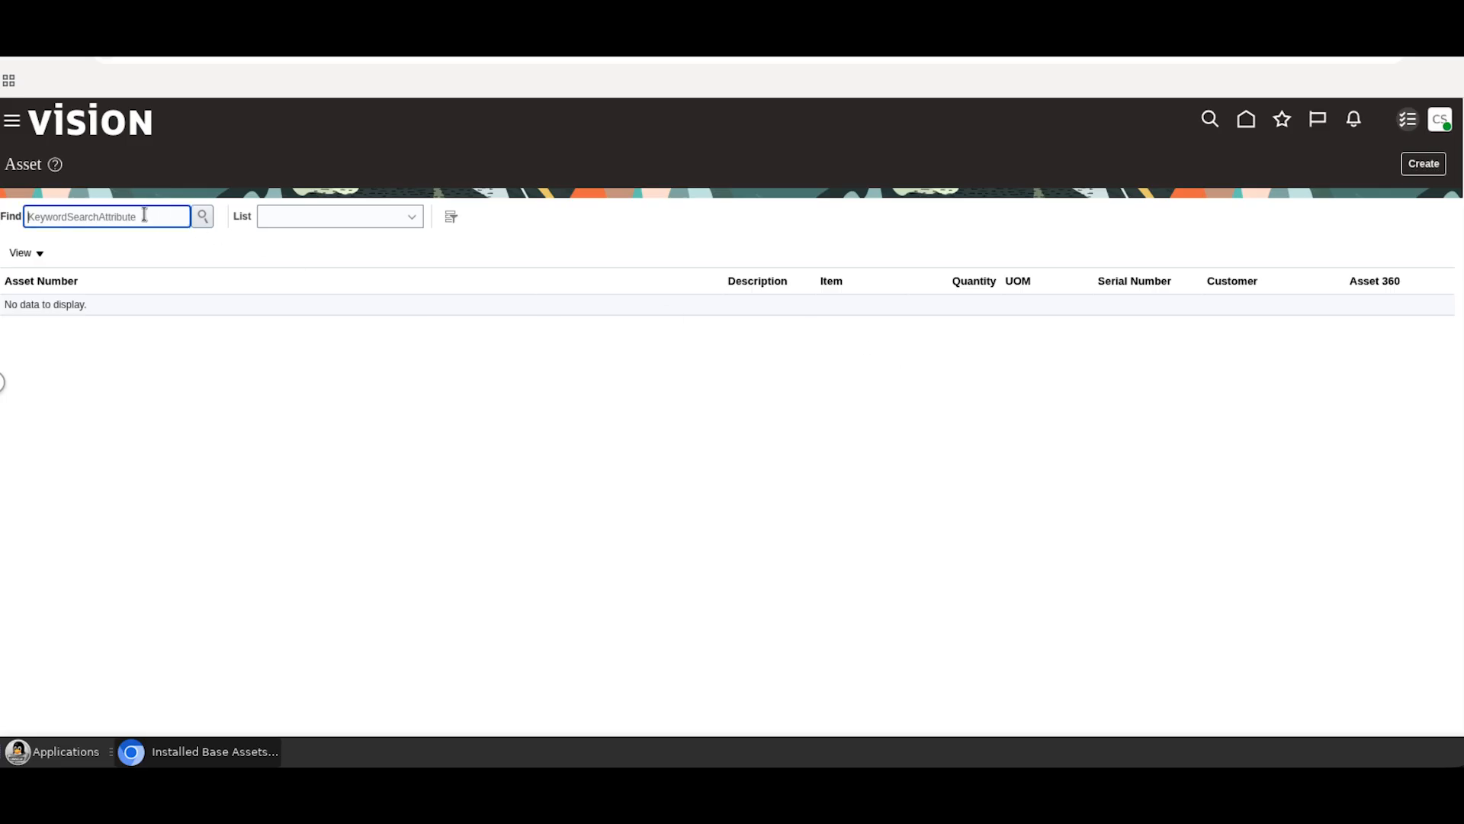
{"action": "type", "text": "115"}
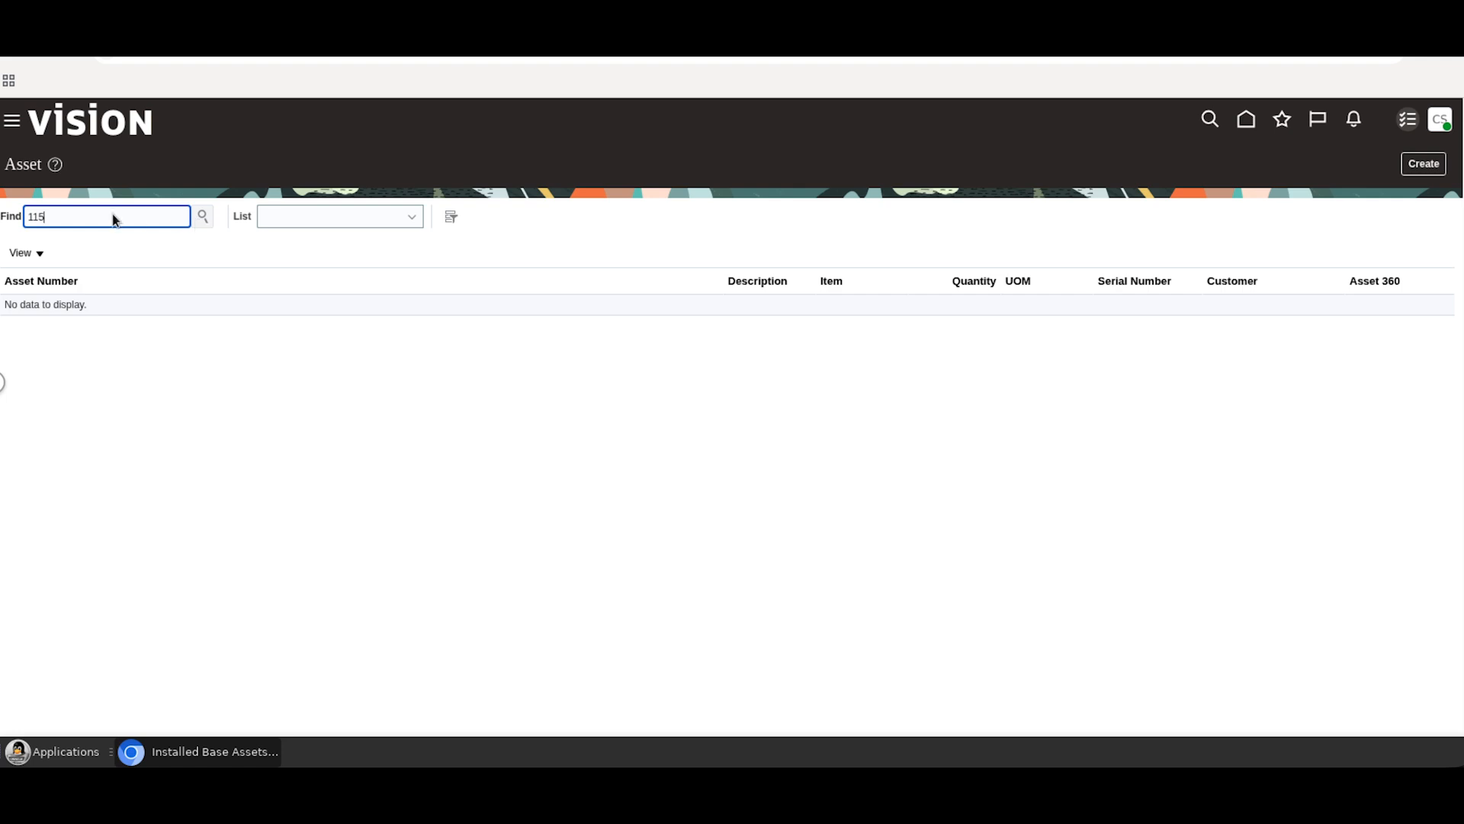
{"action": "key", "text": "BackSpace"}
{"action": "left_click", "coordinate": [206, 217]}
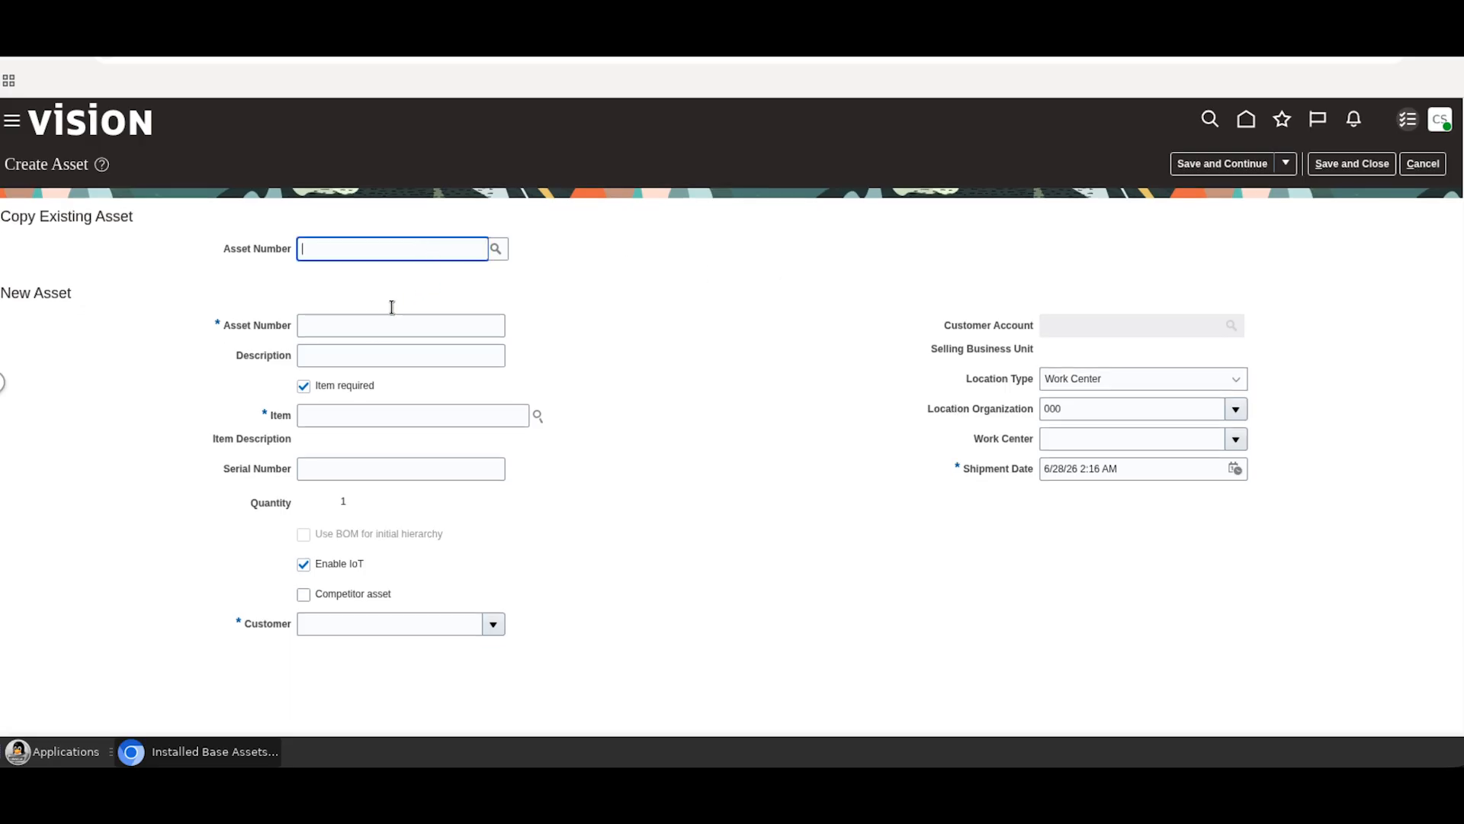
- Enter asset number 1111 and item SB4751107 for the new asset
{"action": "left_click", "coordinate": [416, 322]}
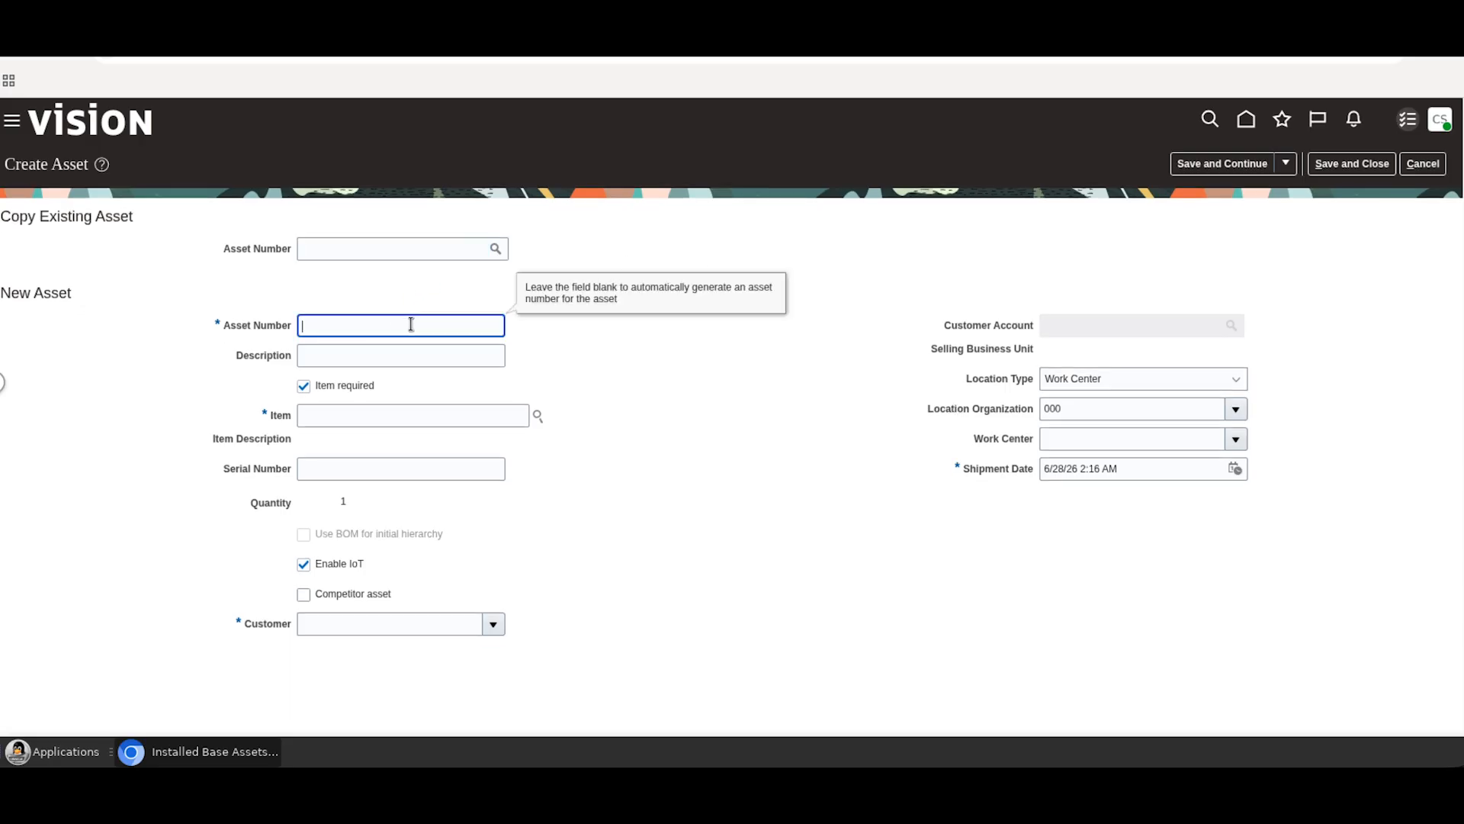
{"action": "type", "text": "1111"}
{"action": "left_click", "coordinate": [480, 415]}
{"action": "type", "text": "SB4751107"}
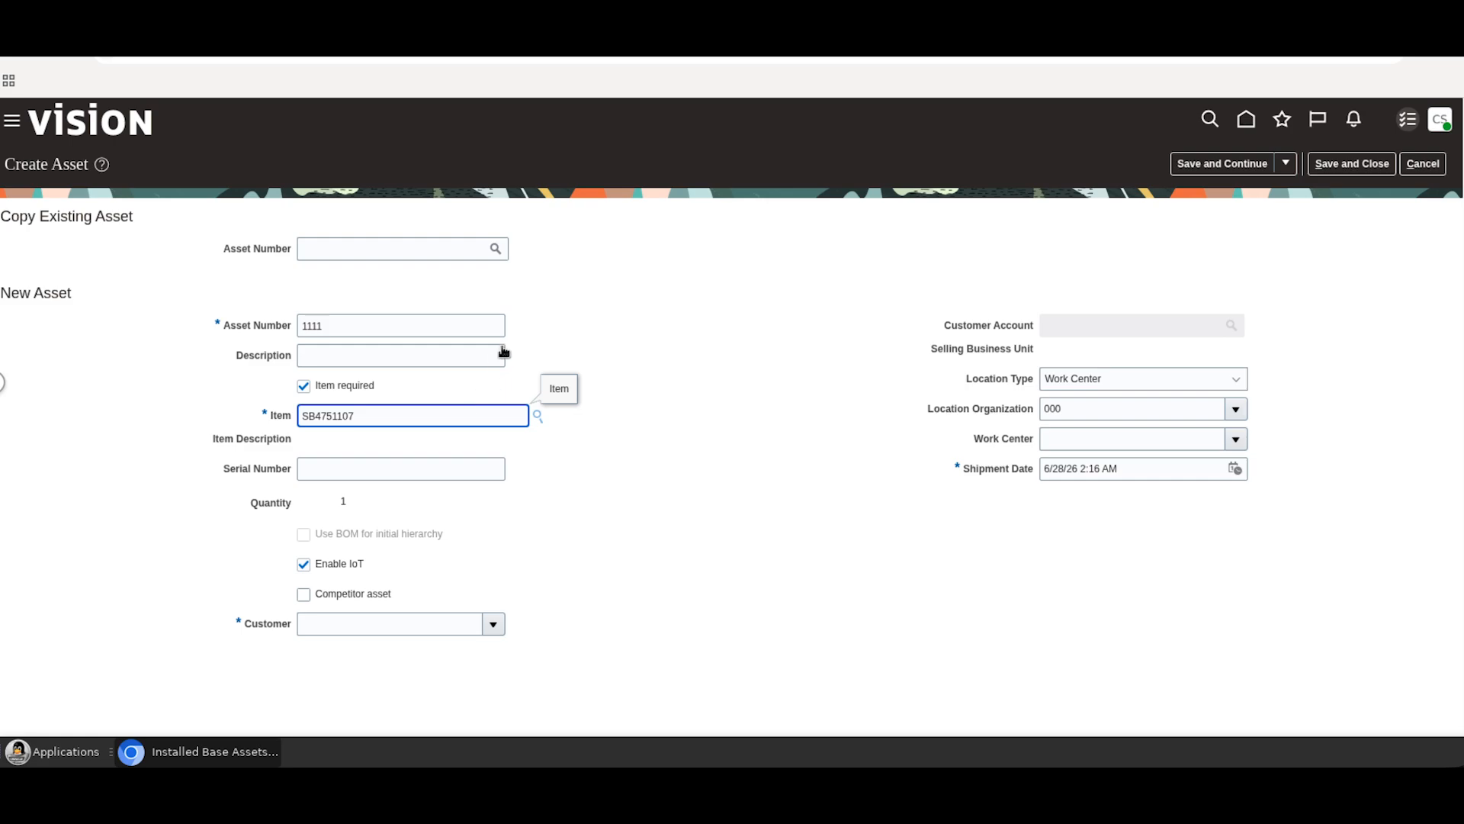
{"action": "key", "text": "Tab"}
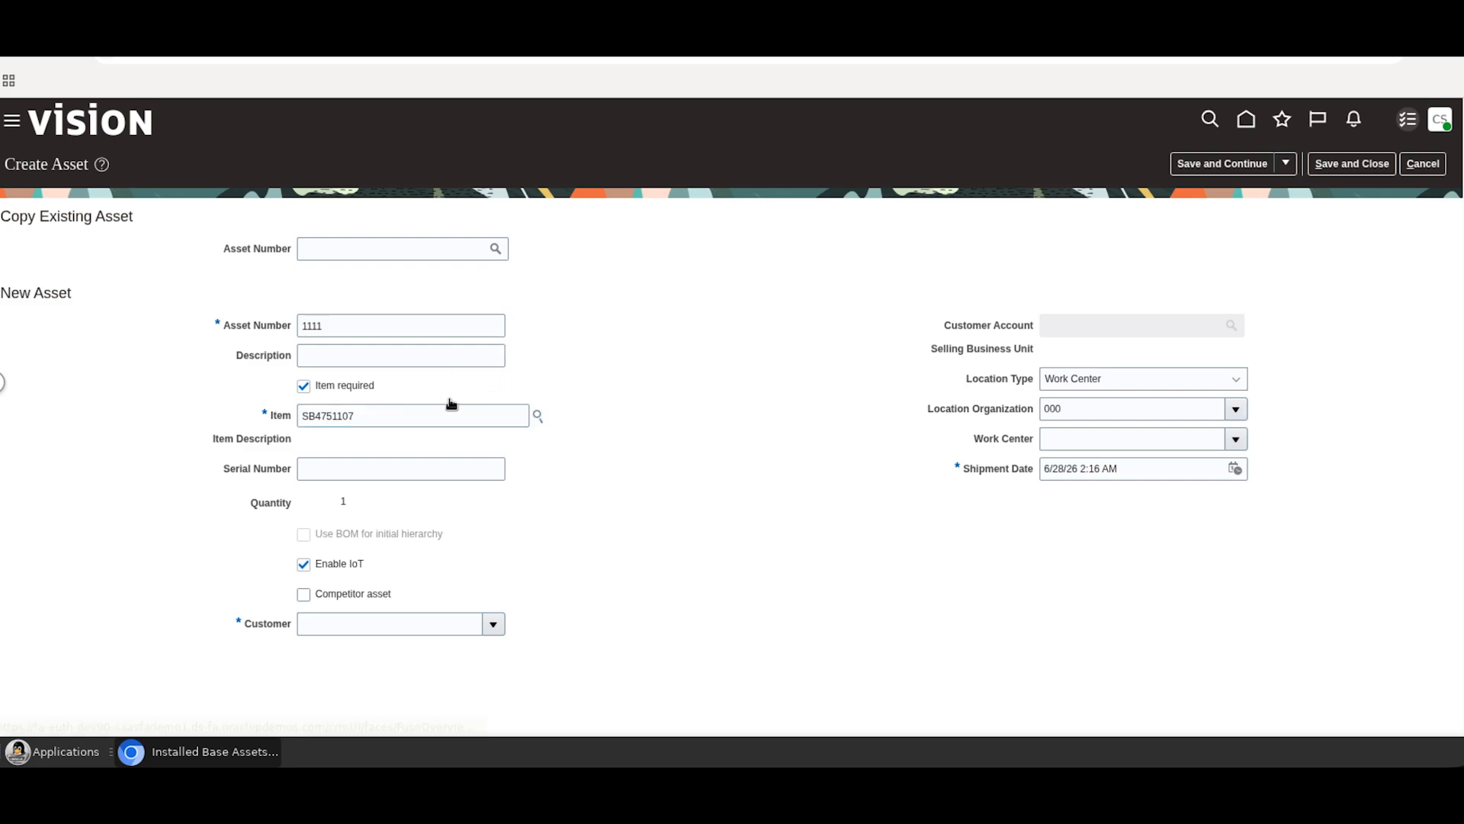
- Replace the asset's item with SUPREMO5000, found by searching items whose description starts with SUPREMO
{"action": "left_click", "coordinate": [537, 416]}
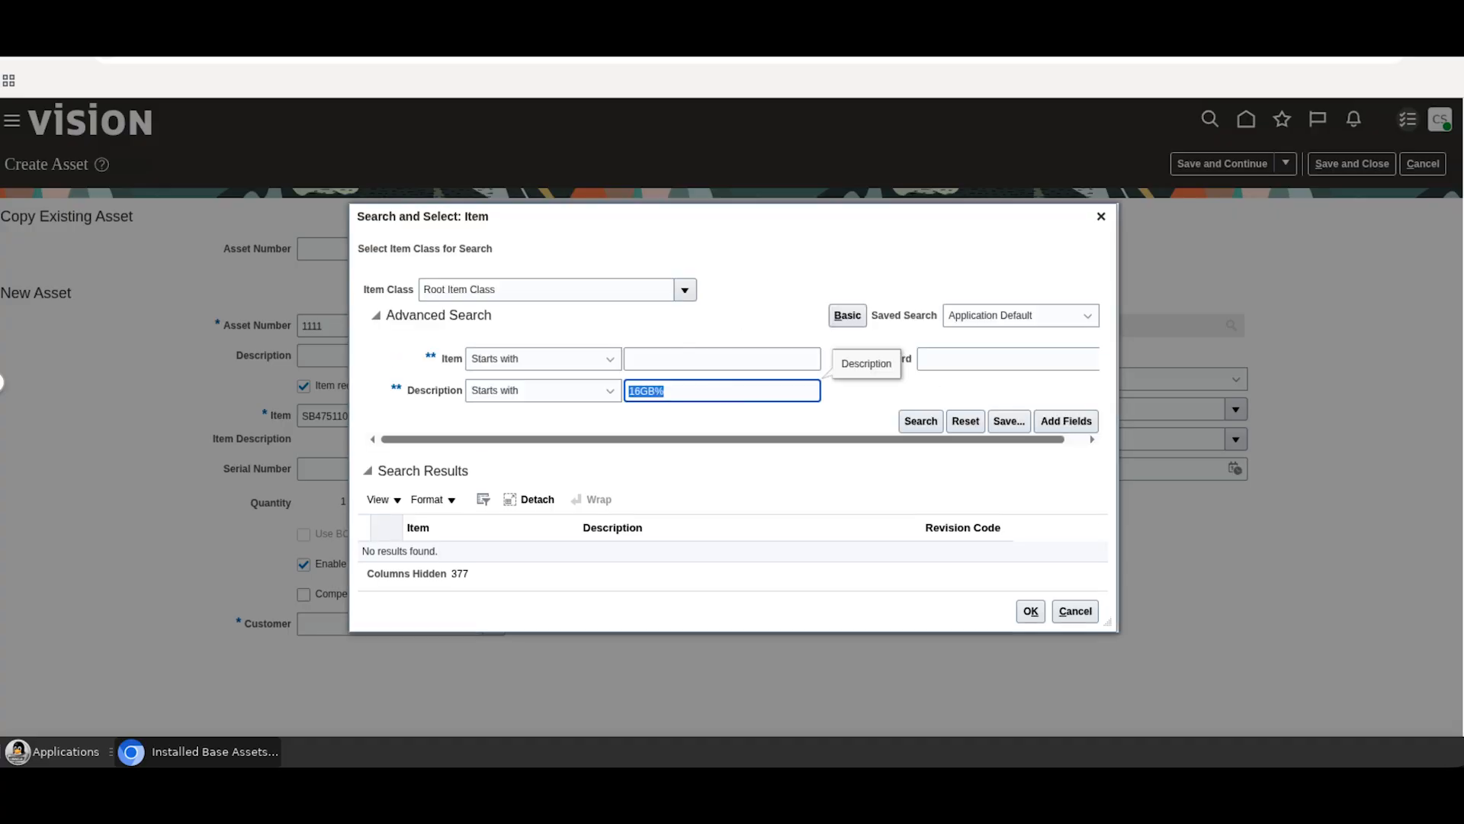
{"action": "type", "text": "SUPREMO"}
{"action": "left_click", "coordinate": [909, 426]}
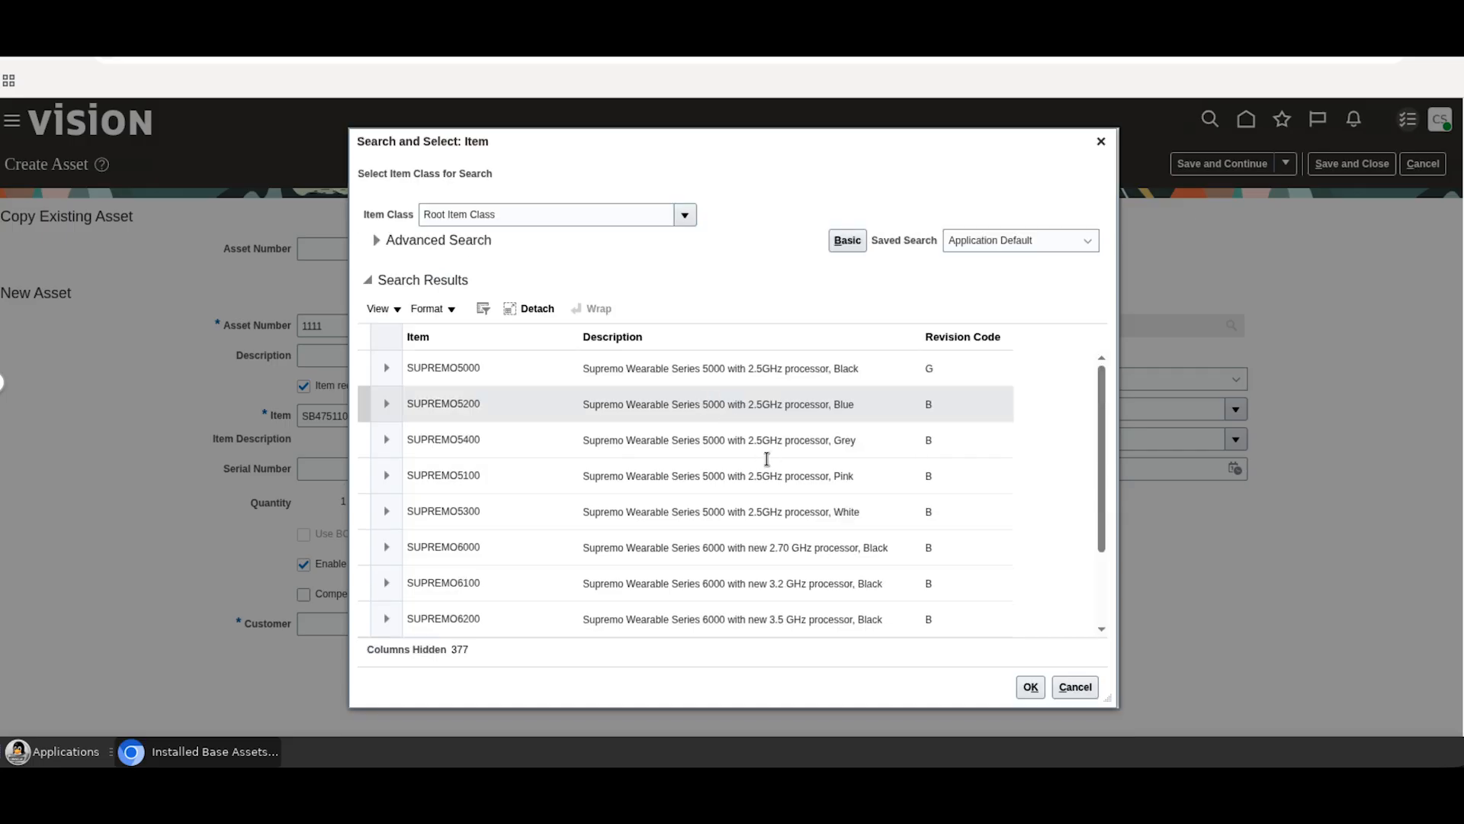
{"action": "left_click", "coordinate": [769, 372]}
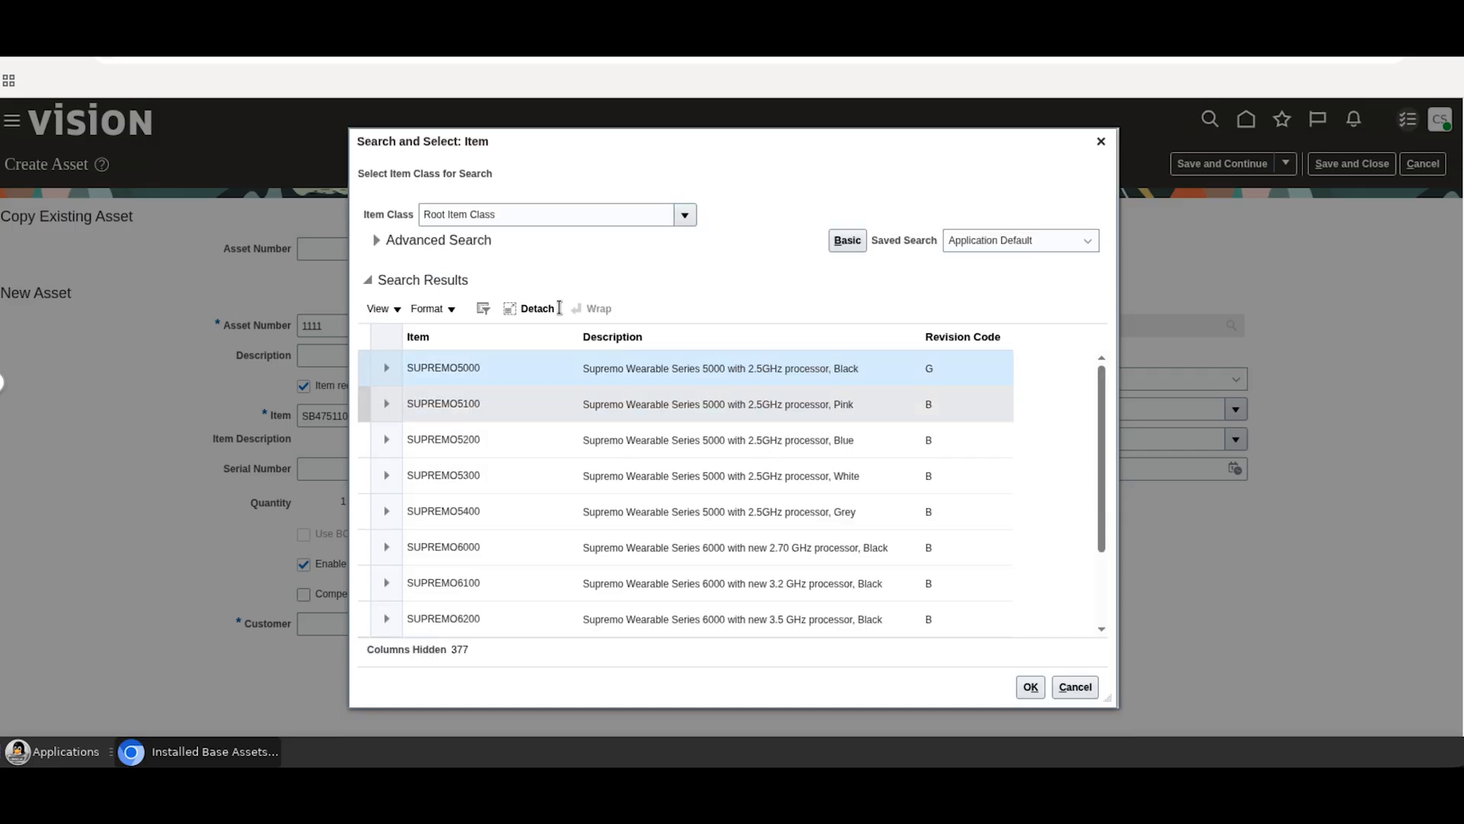
{"action": "left_click", "coordinate": [1031, 688]}
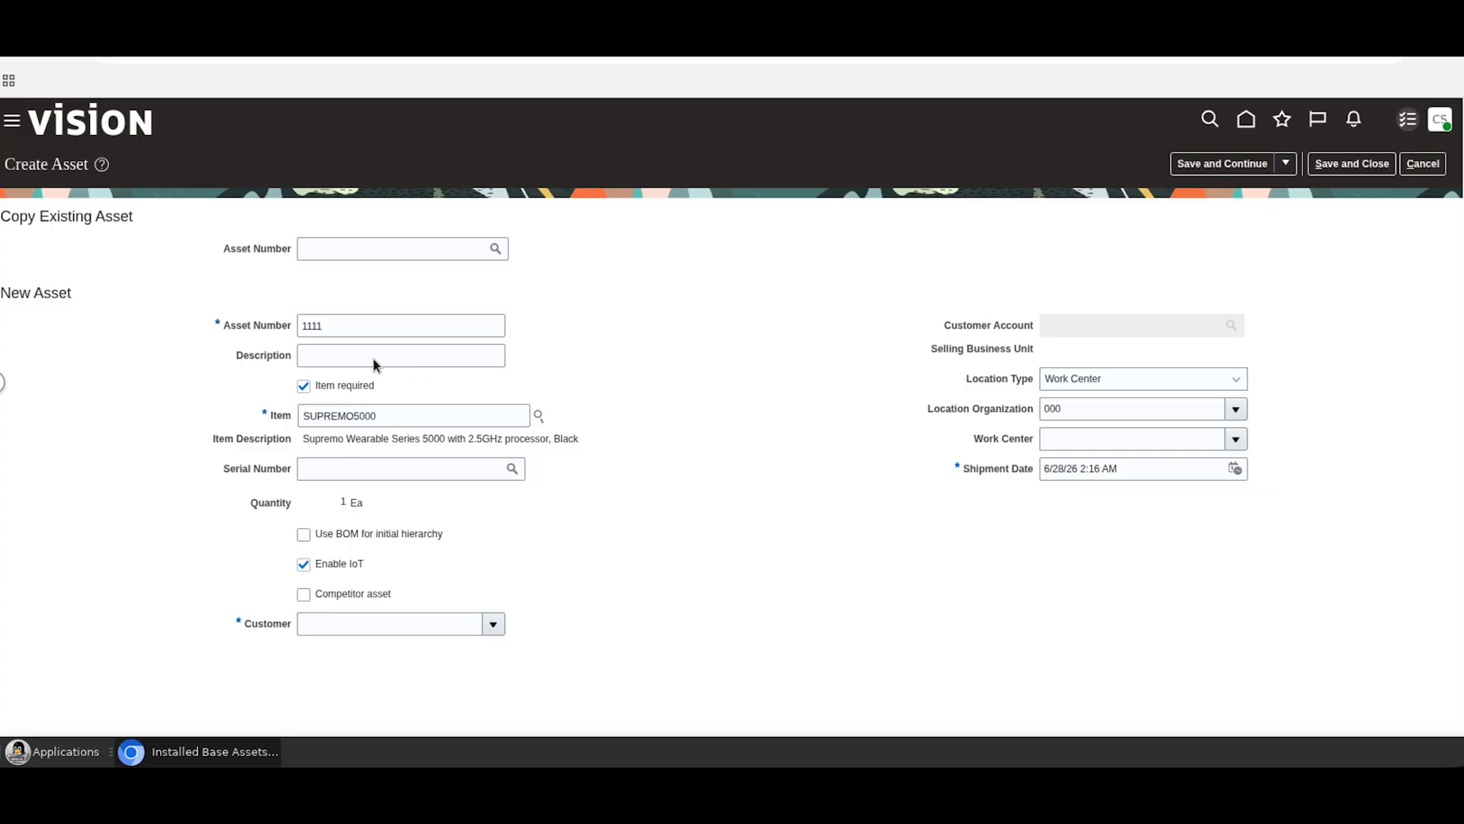
- Search customers for "business" and set Business World as the new asset's customer
{"action": "left_click", "coordinate": [405, 469]}
{"action": "left_click", "coordinate": [494, 624]}
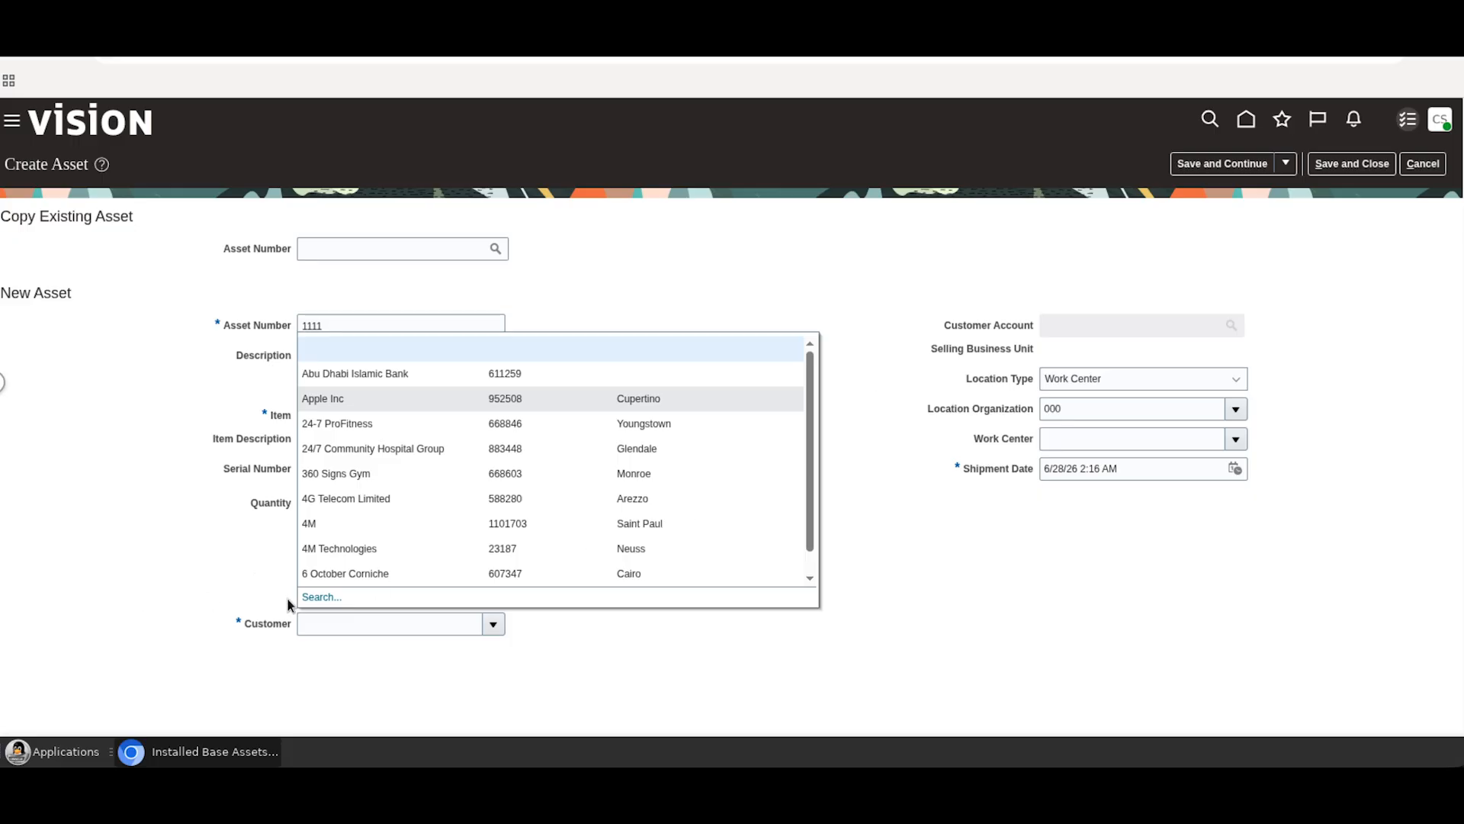
{"action": "left_click", "coordinate": [316, 596]}
{"action": "type", "text": "business"}
{"action": "left_click", "coordinate": [911, 490]}
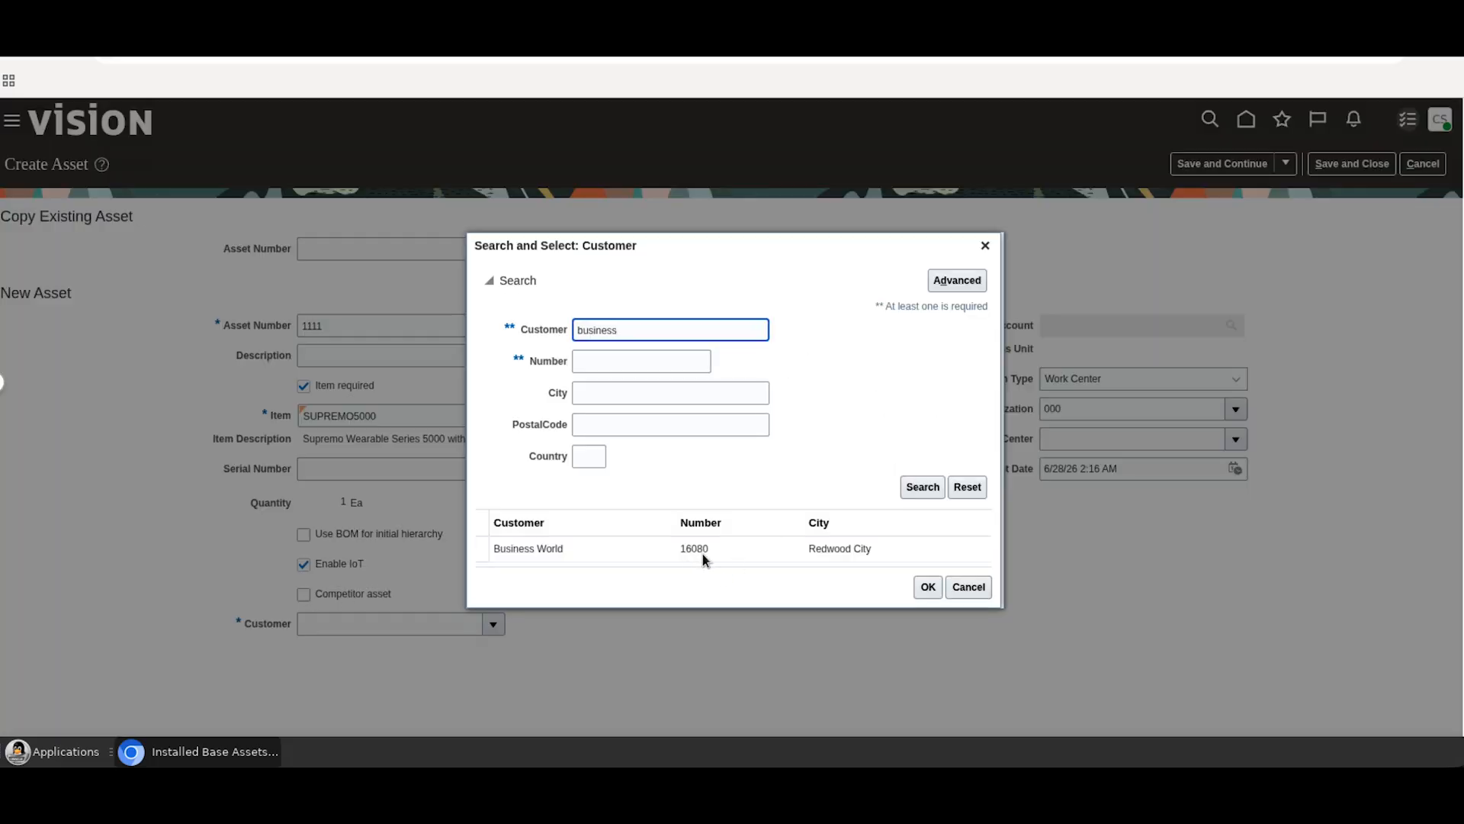
{"action": "left_click", "coordinate": [702, 553]}
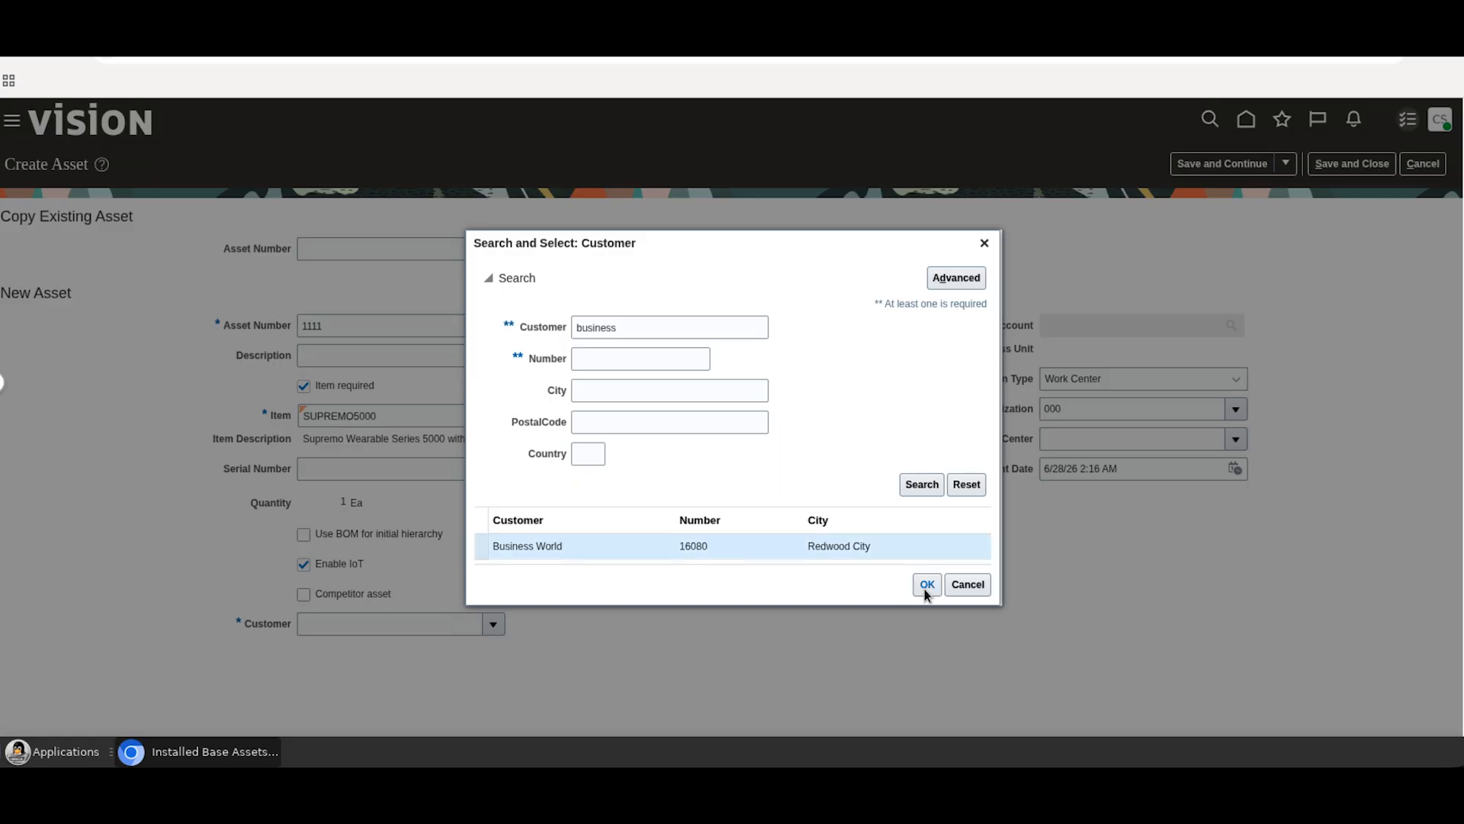
{"action": "left_click", "coordinate": [927, 585]}
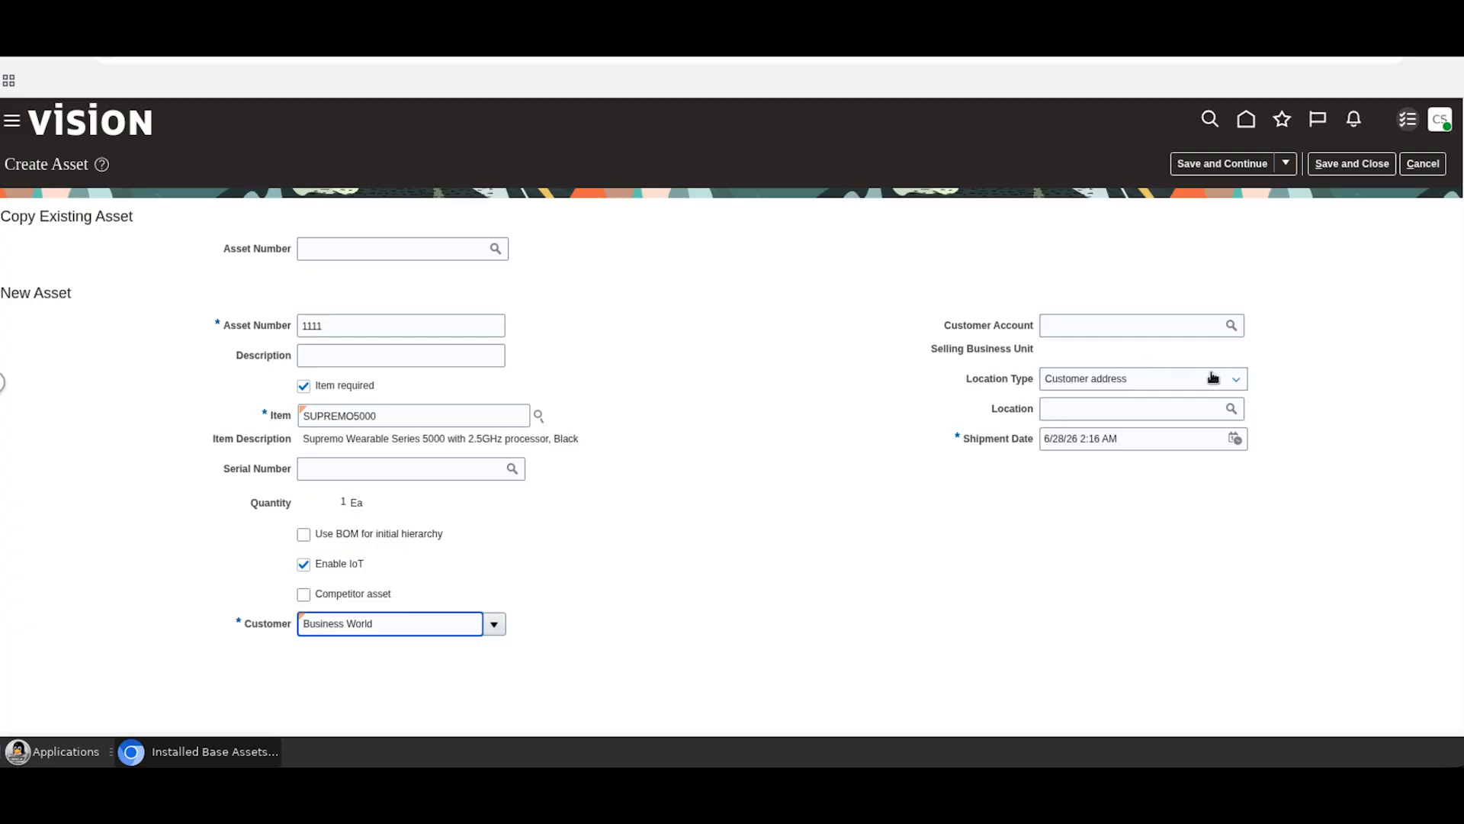
- Search locations for "business", set the asset's location to the Business World address in Seattle, and save the asset
{"action": "left_click", "coordinate": [1232, 409]}
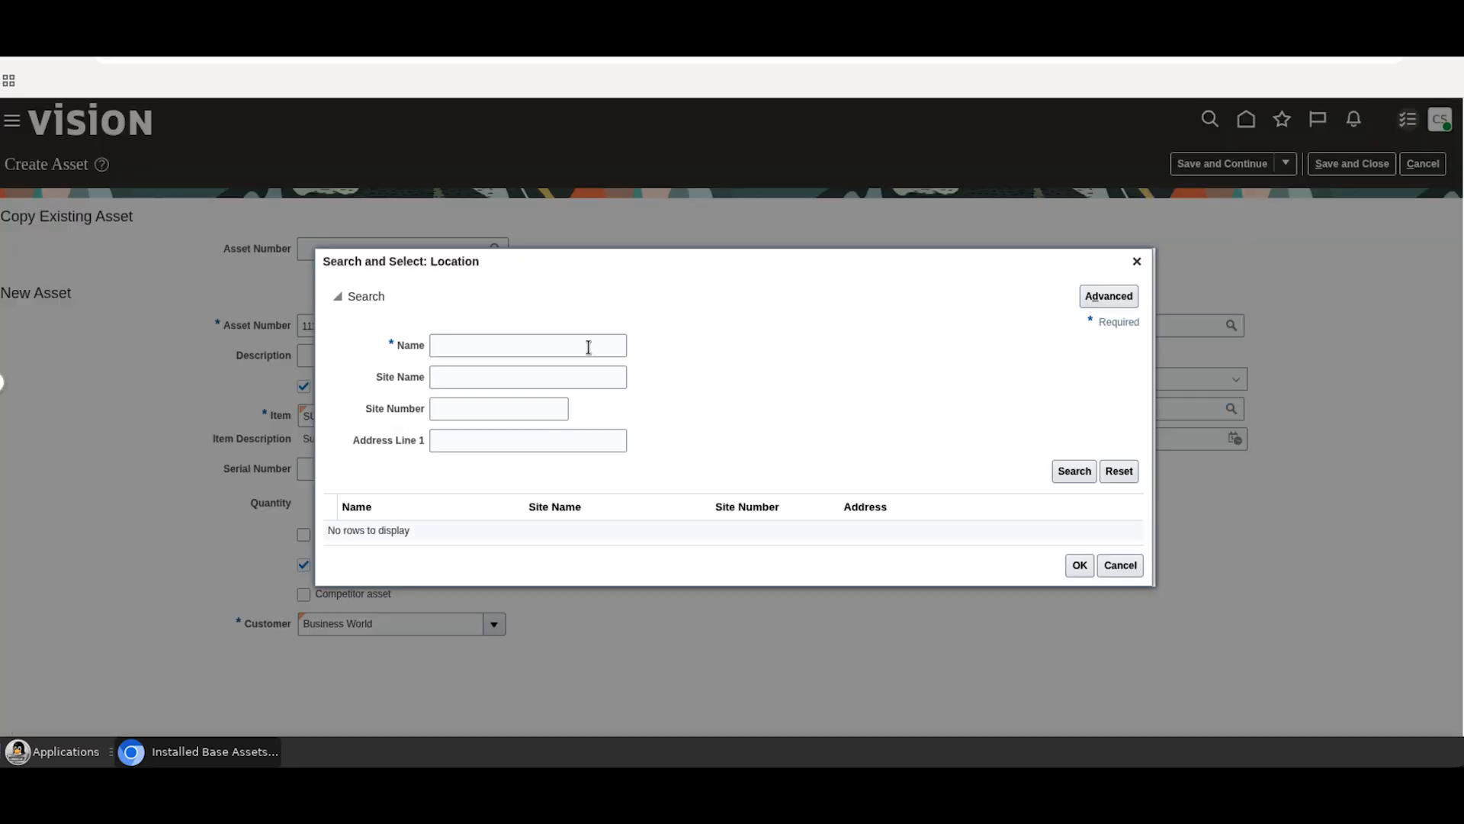
{"action": "left_click", "coordinate": [587, 347]}
{"action": "type", "text": "bu"}
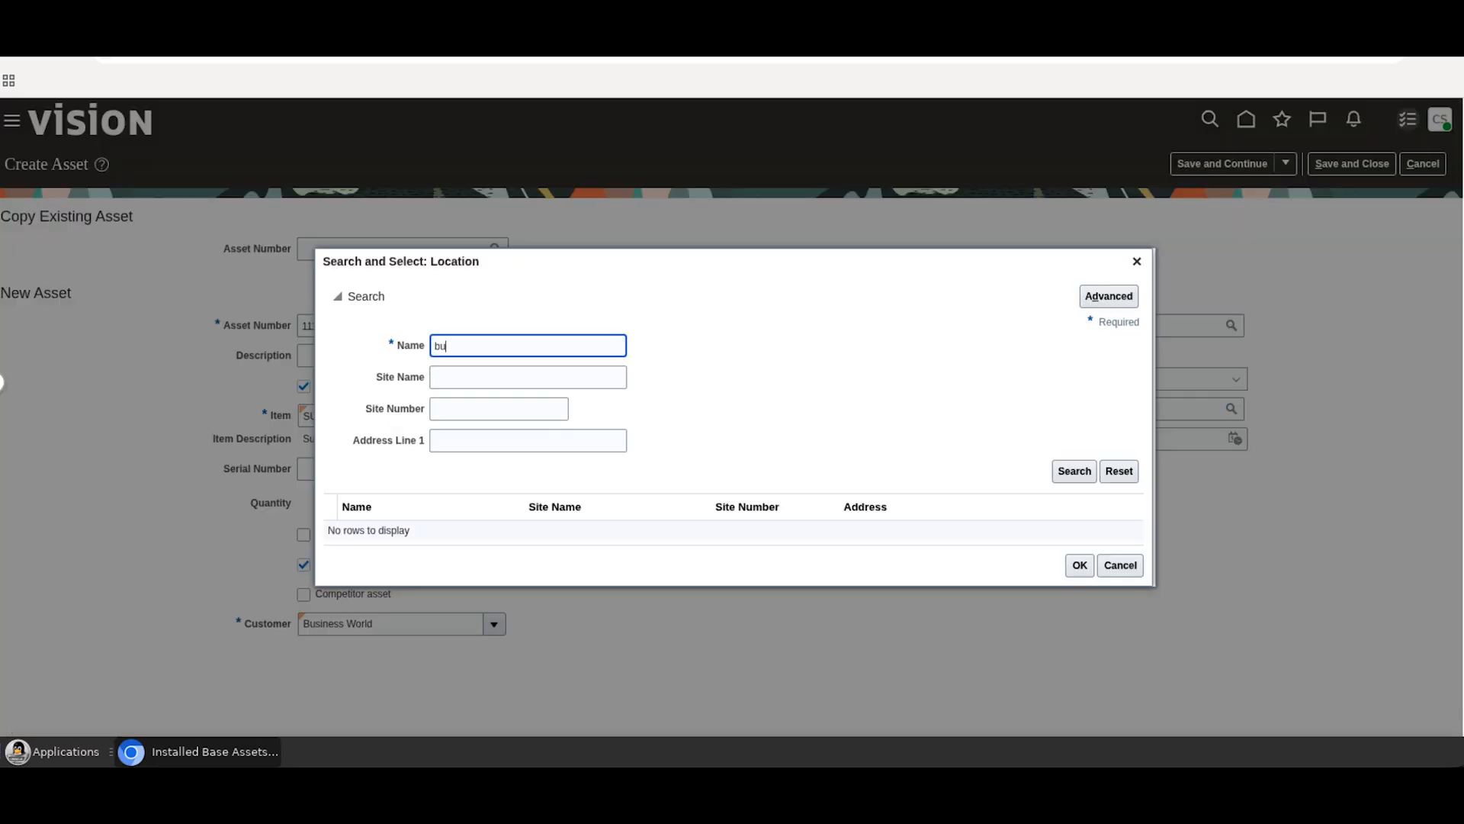
{"action": "type", "text": "siness"}
{"action": "left_click", "coordinate": [1077, 471]}
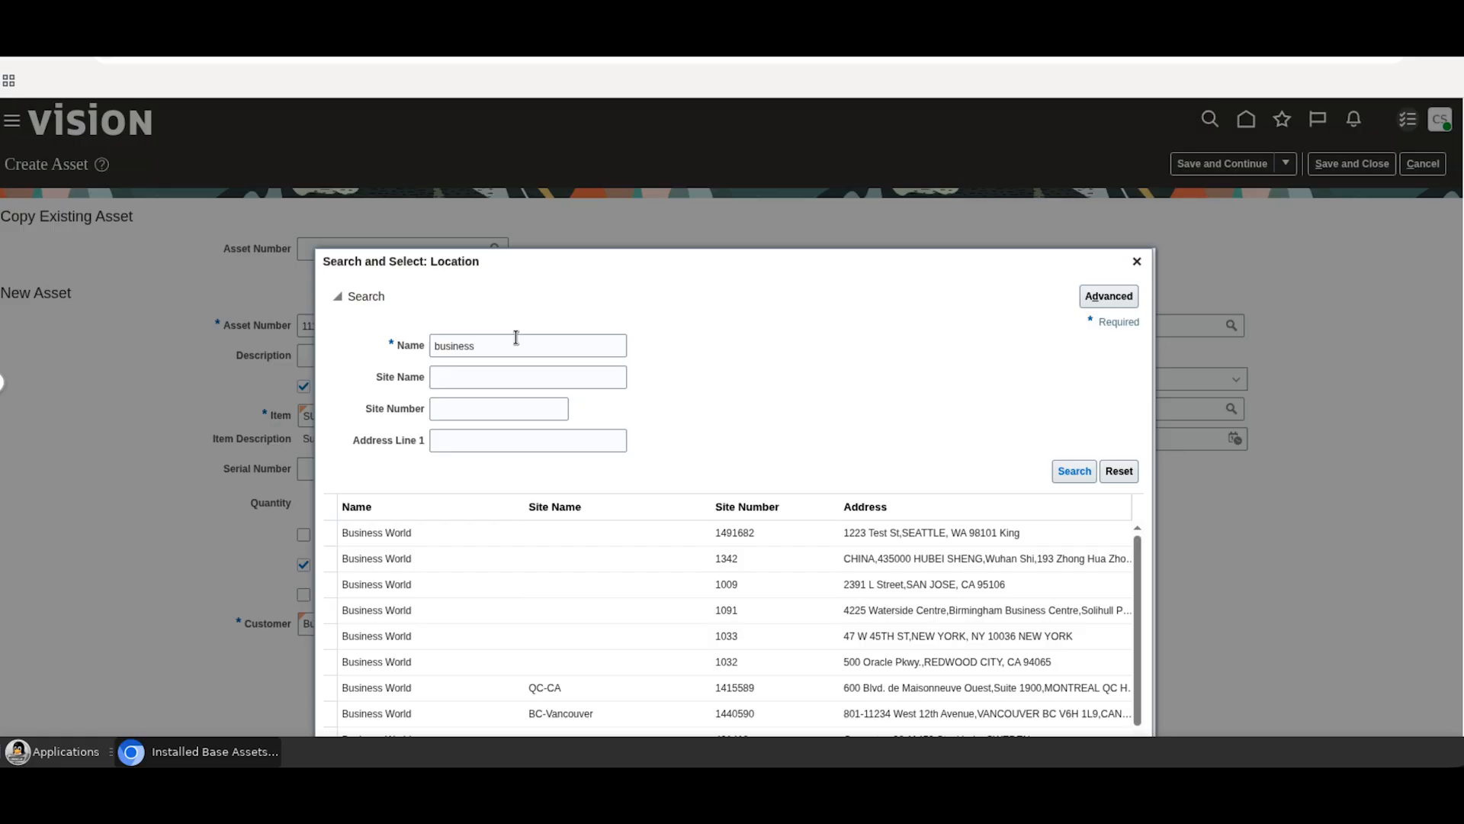
{"action": "left_click", "coordinate": [544, 315]}
{"action": "left_click", "coordinate": [664, 641]}
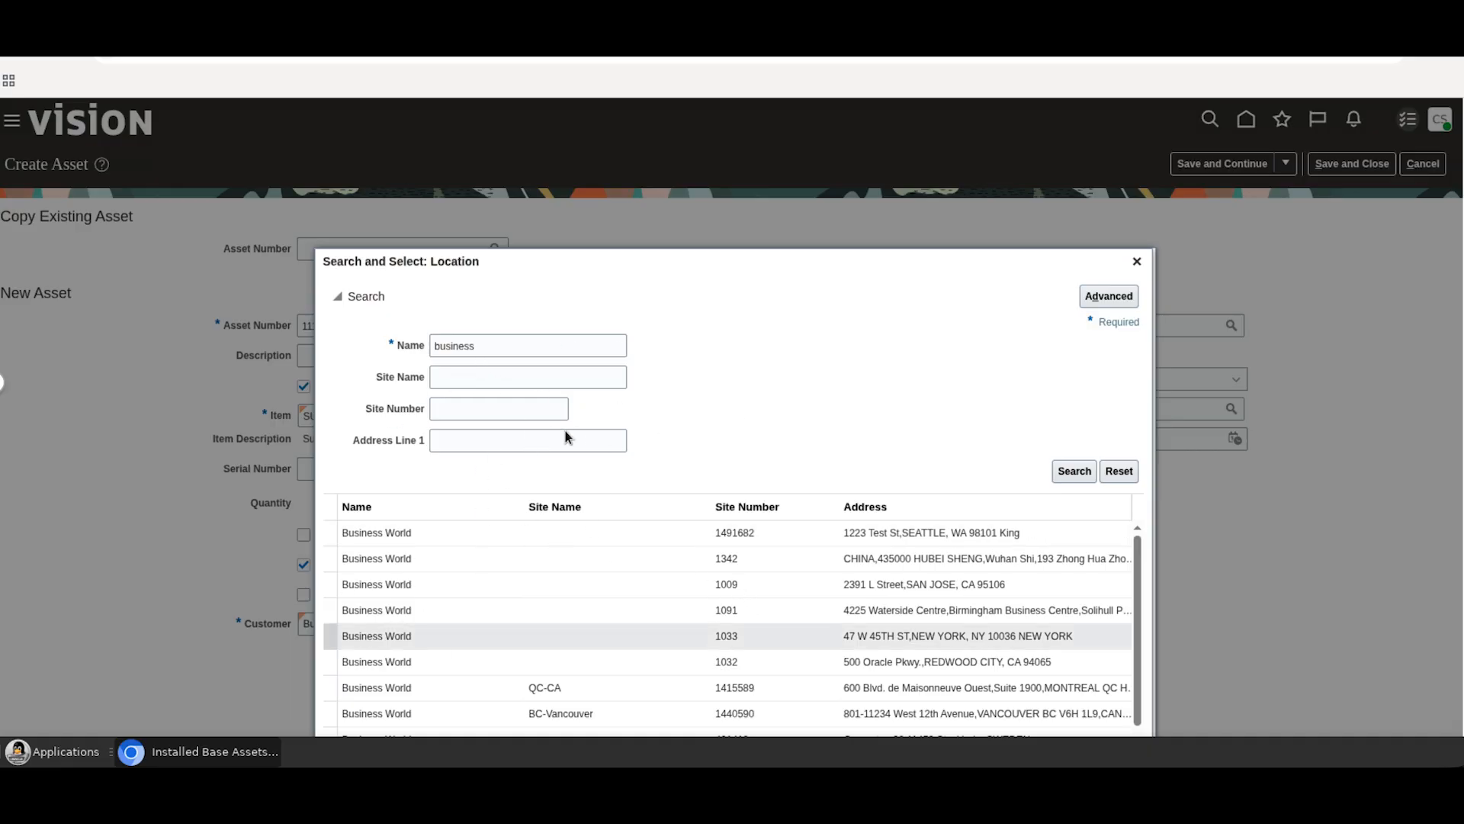
{"action": "left_click", "coordinate": [465, 345]}
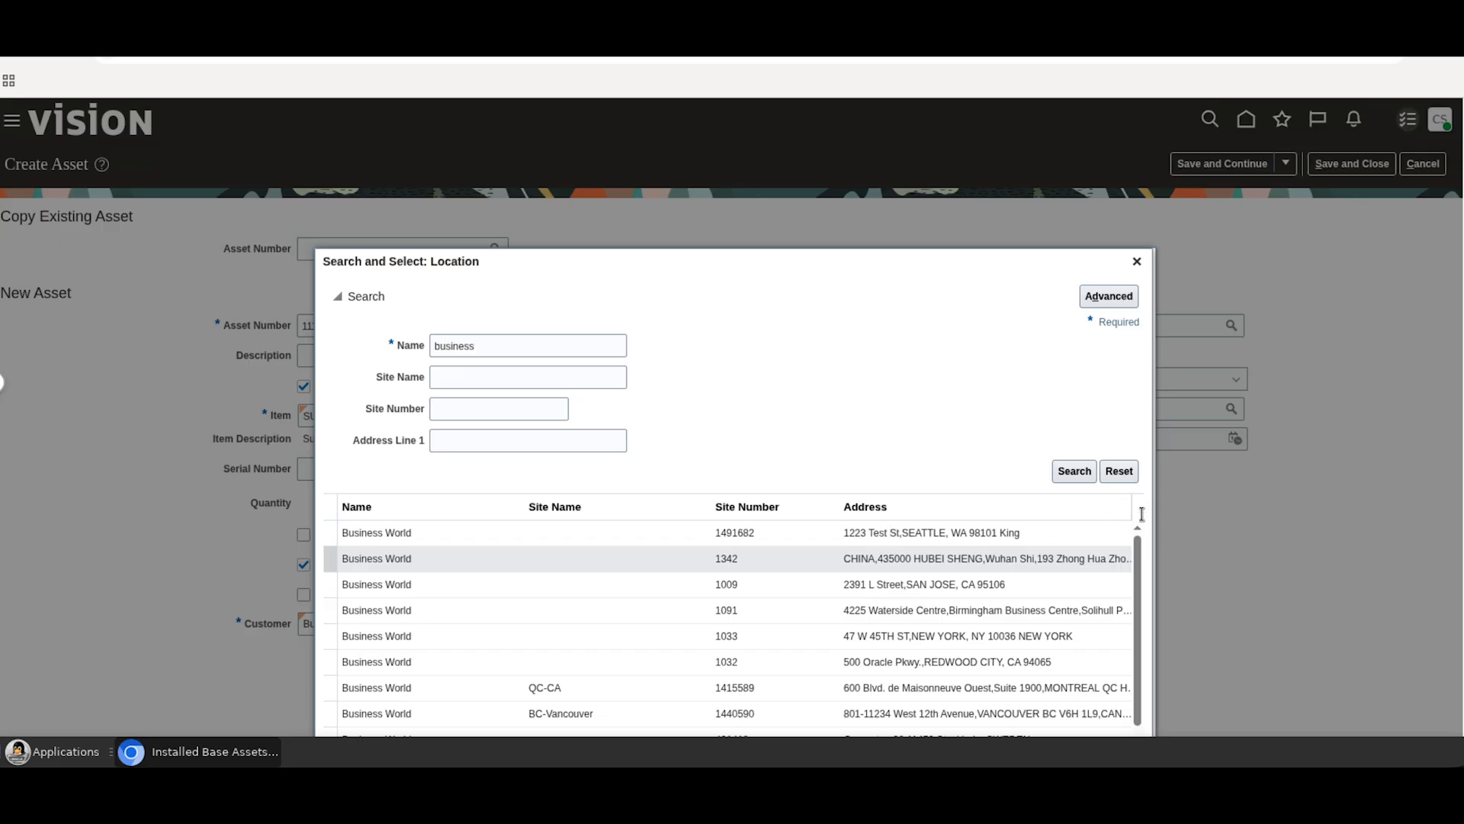
{"action": "left_click", "coordinate": [888, 537]}
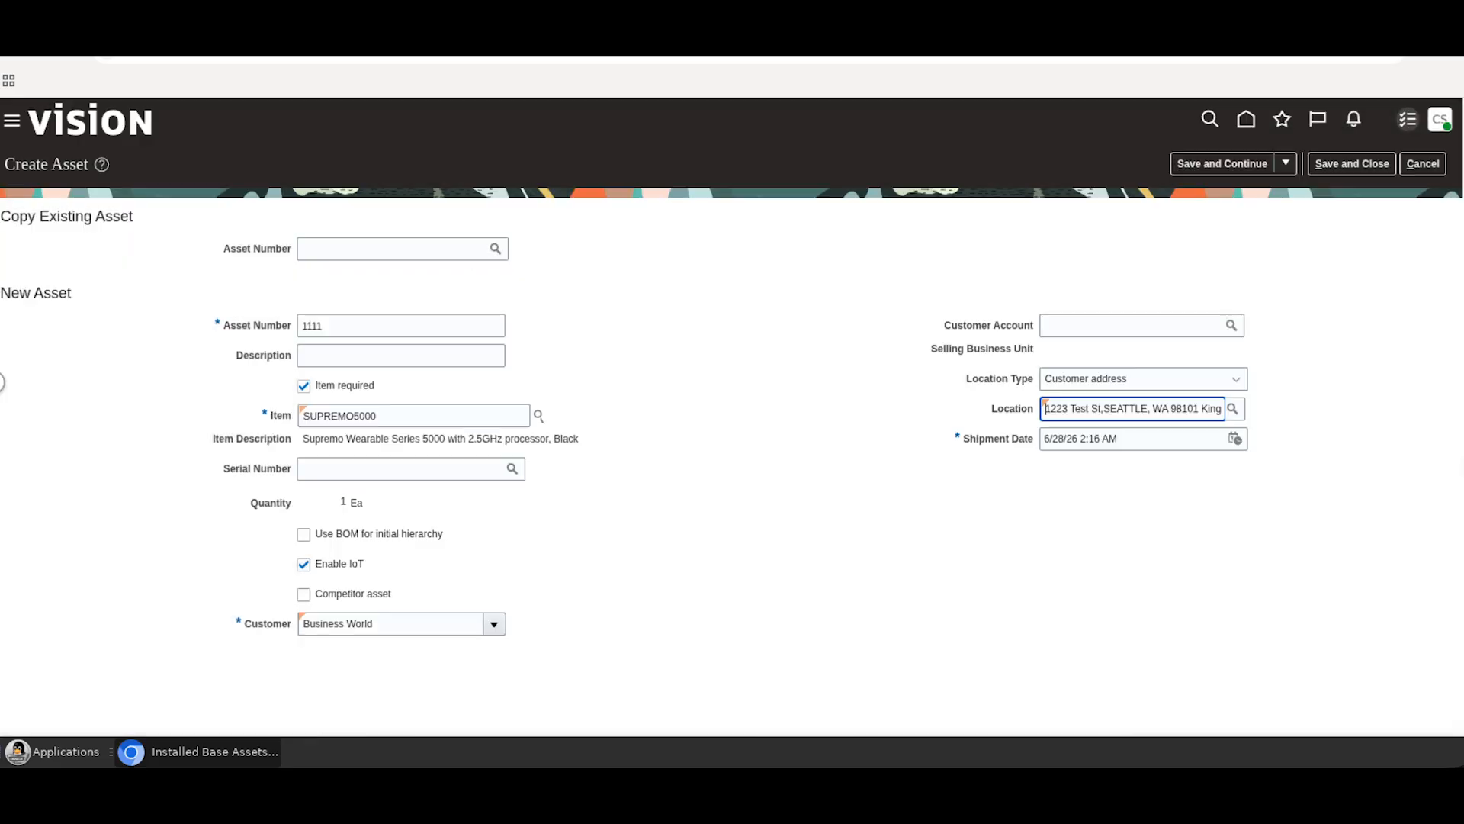
{"action": "left_click", "coordinate": [1342, 308]}
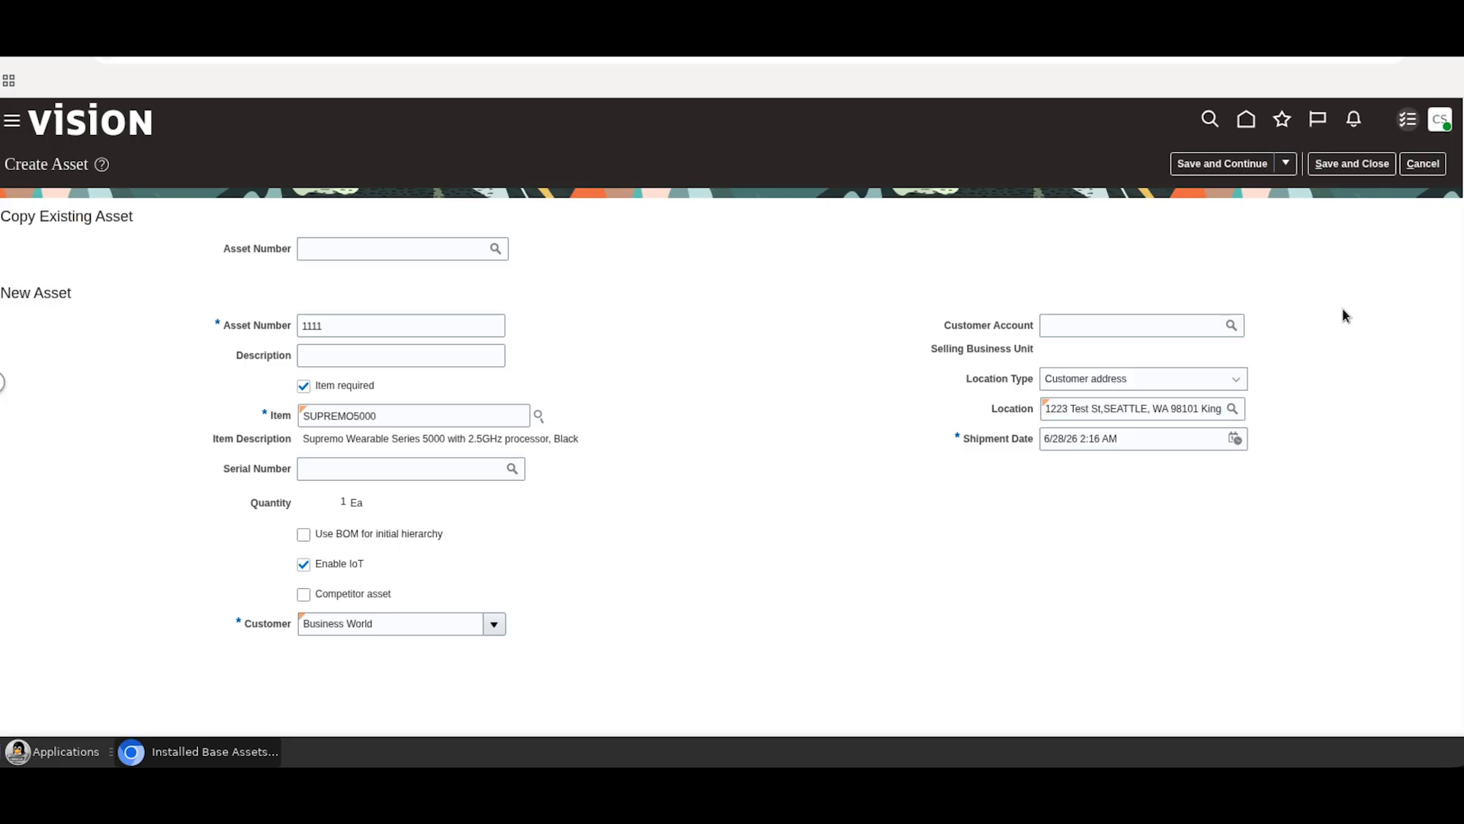
{"action": "left_click", "coordinate": [1242, 168]}
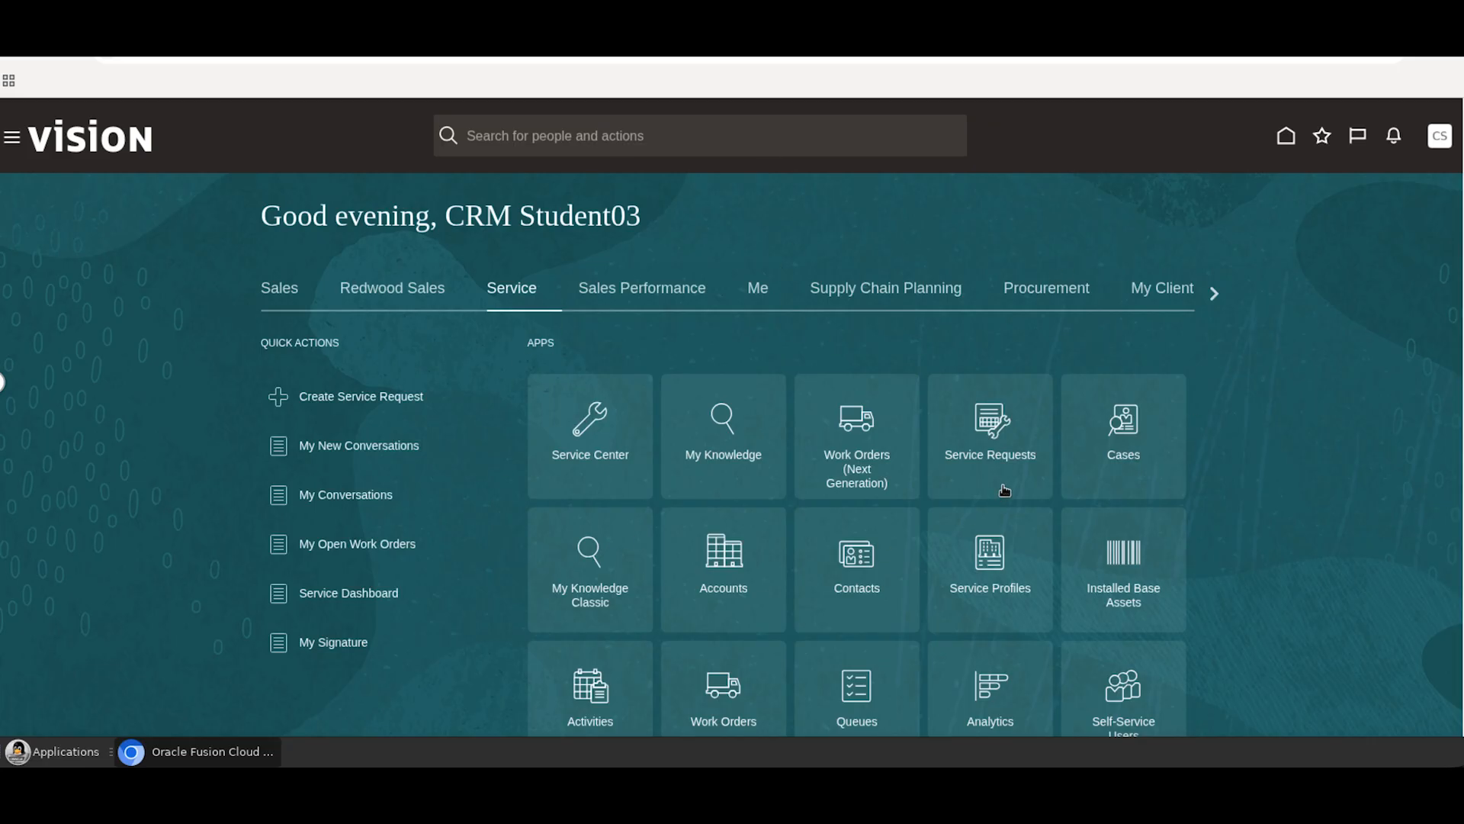
- Open Service Profiles, search for "bus", and open the Business World profile with the Seattle address
{"action": "left_click", "coordinate": [1033, 553]}
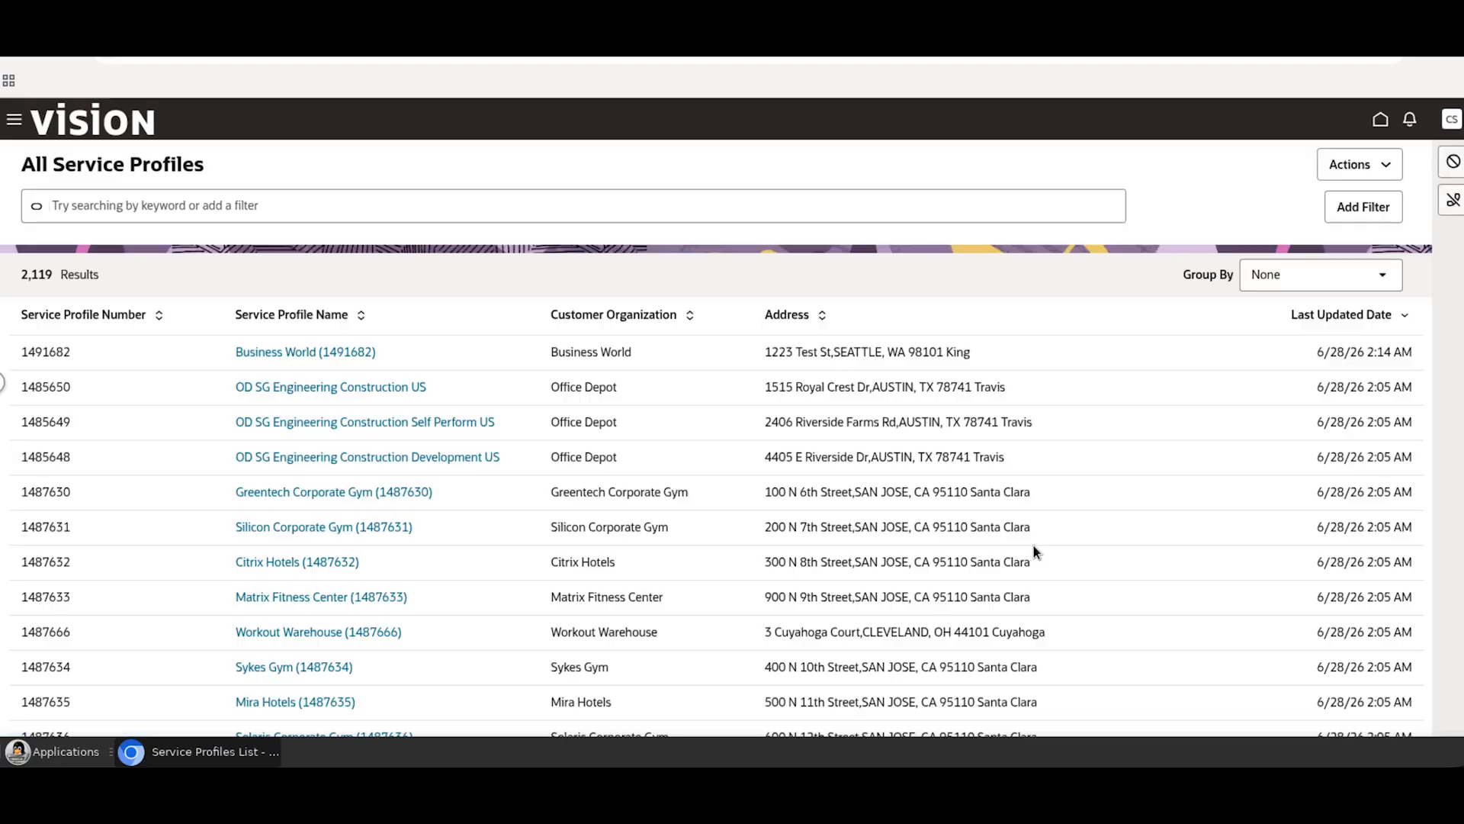
{"action": "left_click", "coordinate": [350, 221]}
{"action": "type", "text": "bus"}
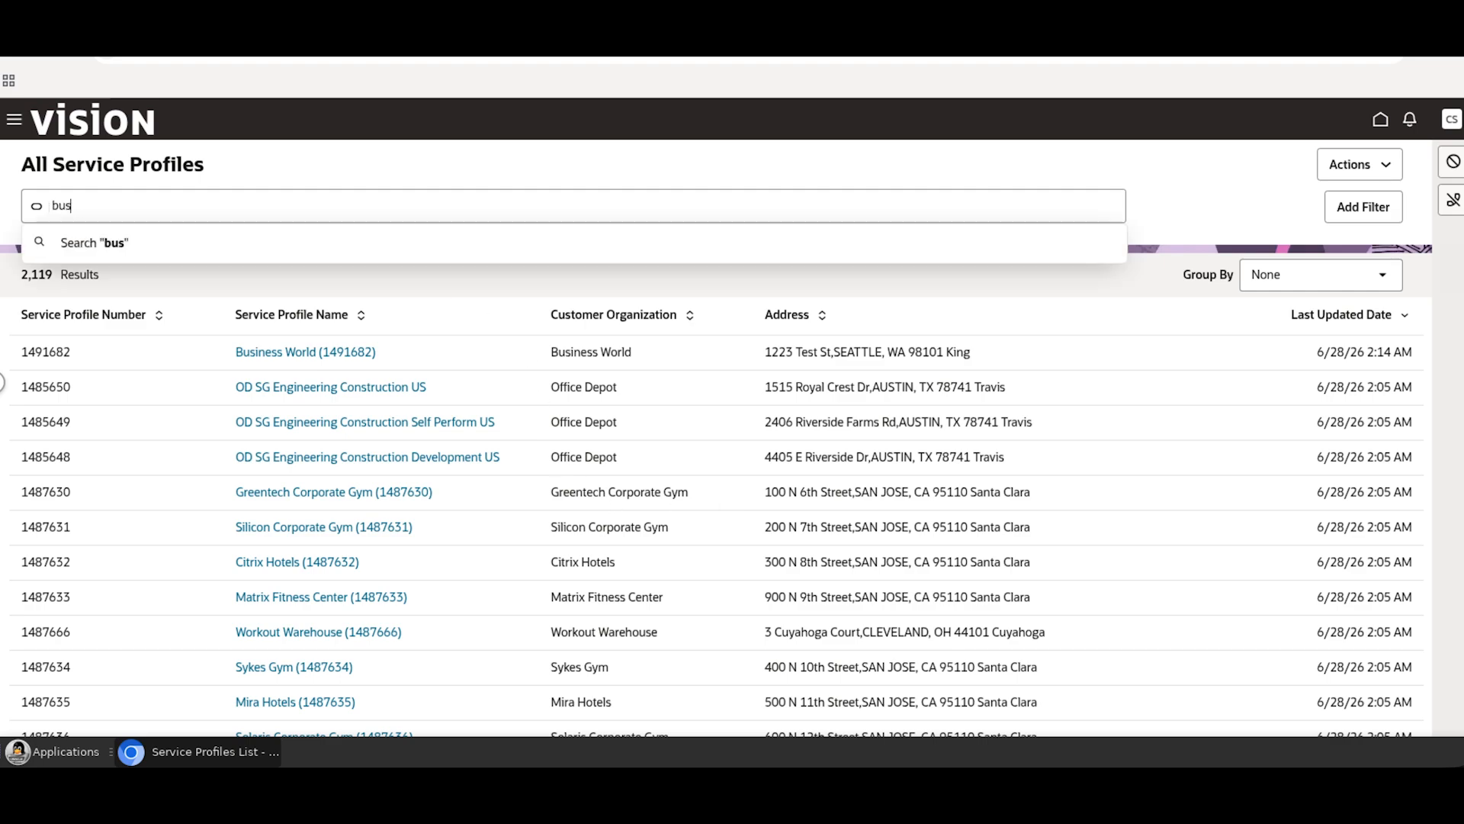
{"action": "key", "text": "Return"}
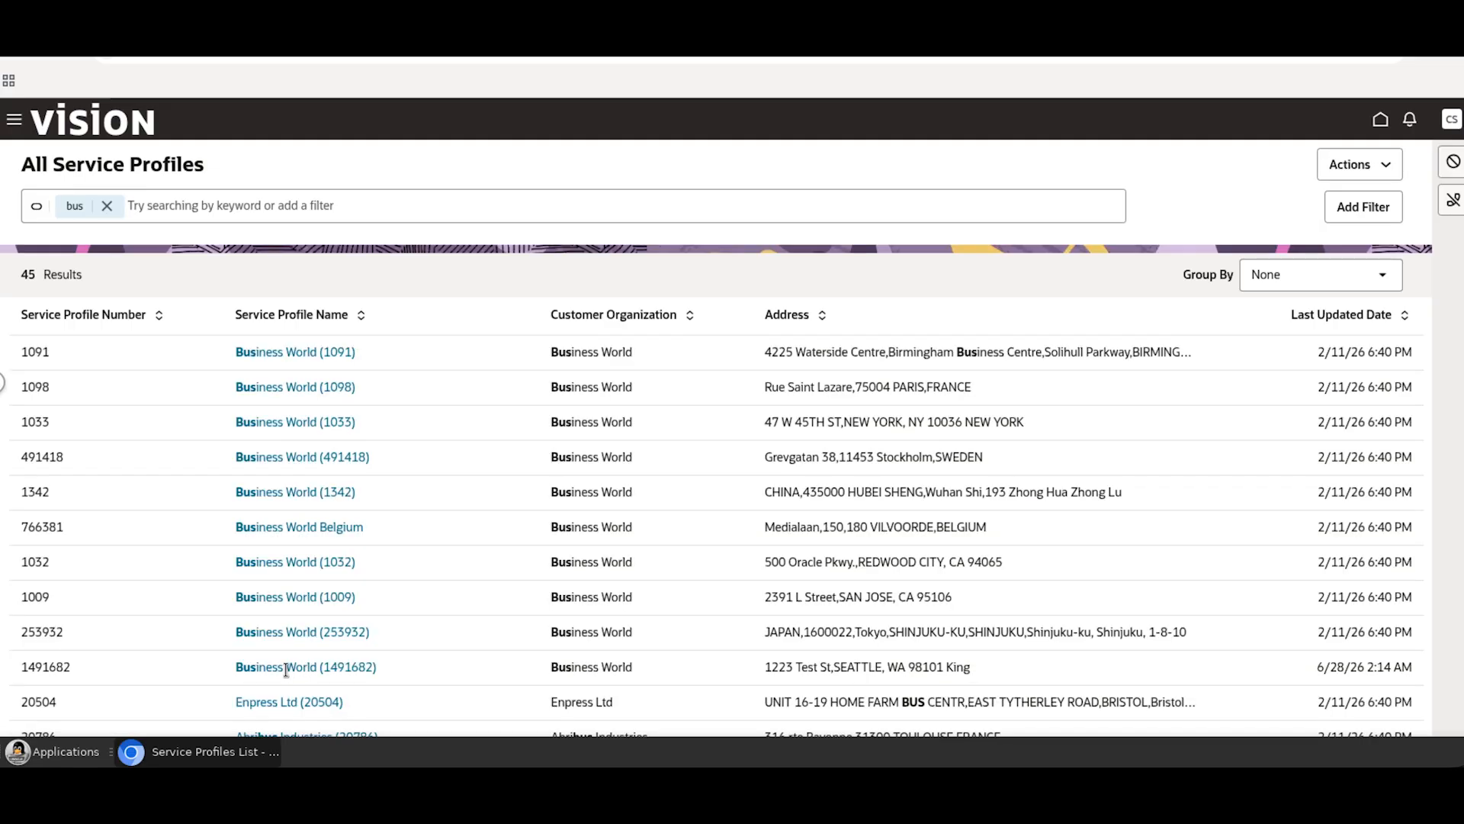
{"action": "left_click", "coordinate": [369, 668]}
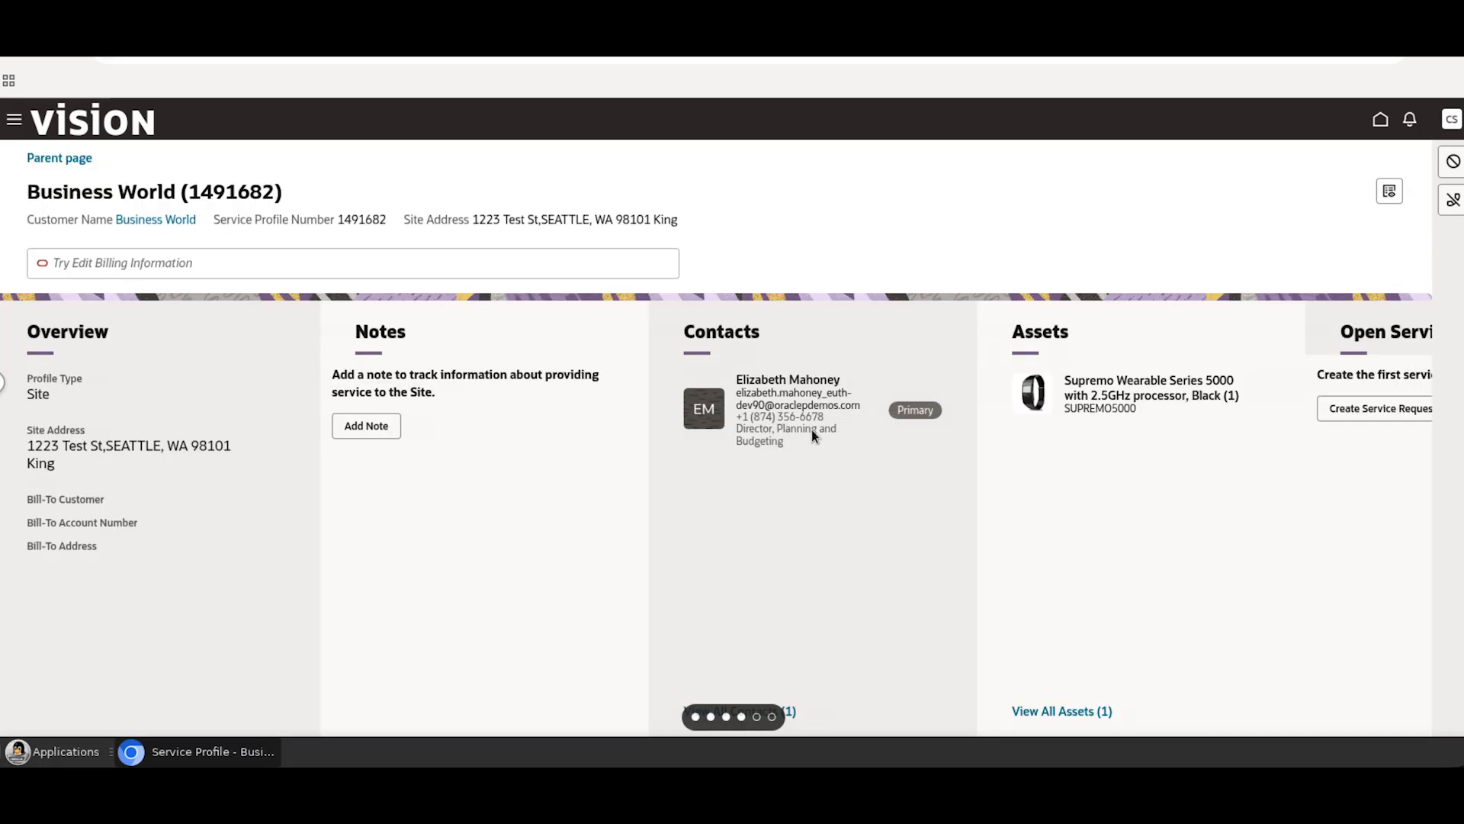
- Start a new service request from the Business World profile and review its service address source options
{"action": "left_click", "coordinate": [758, 718]}
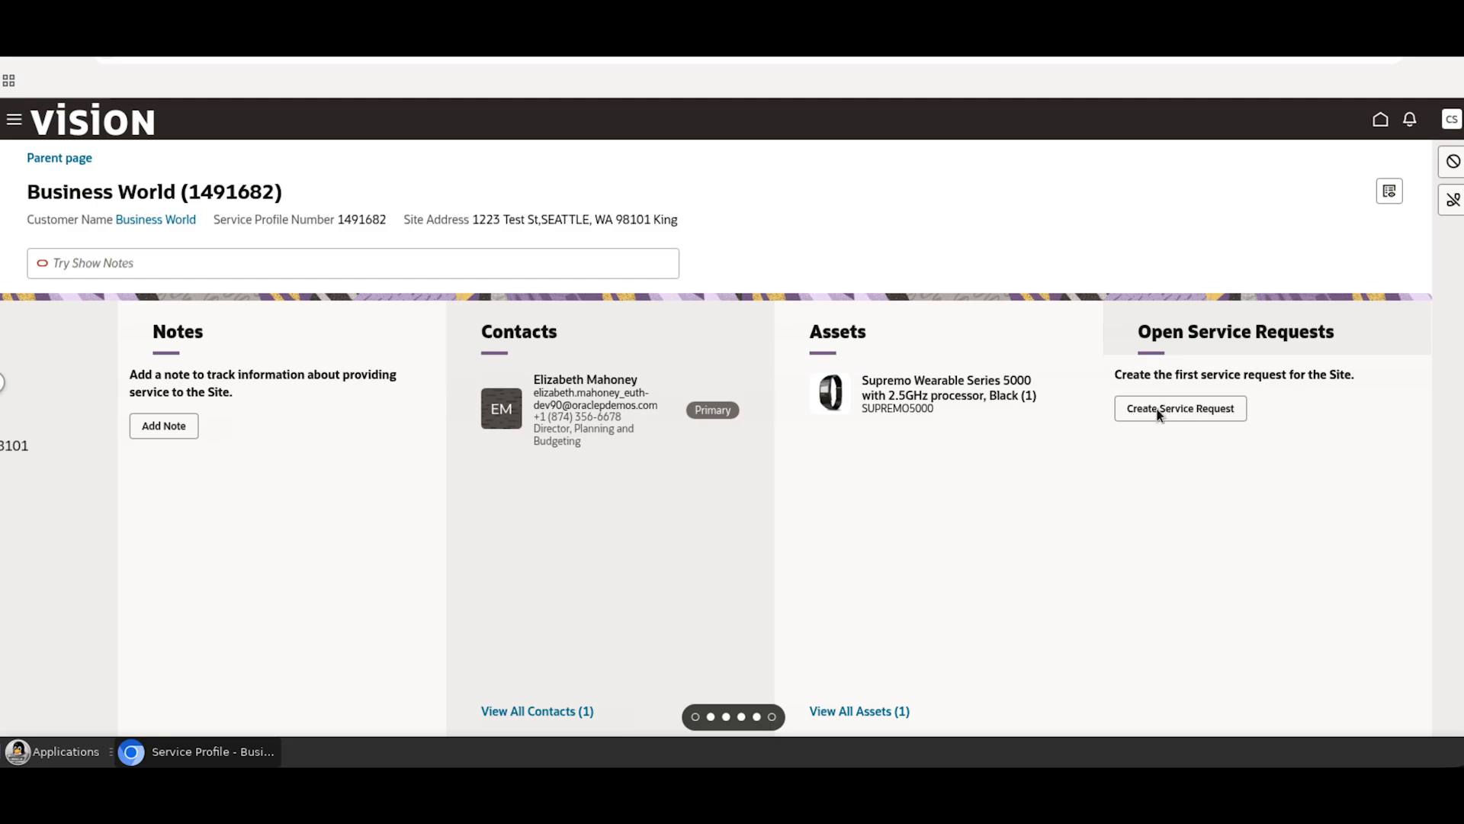
{"action": "left_click", "coordinate": [1211, 412]}
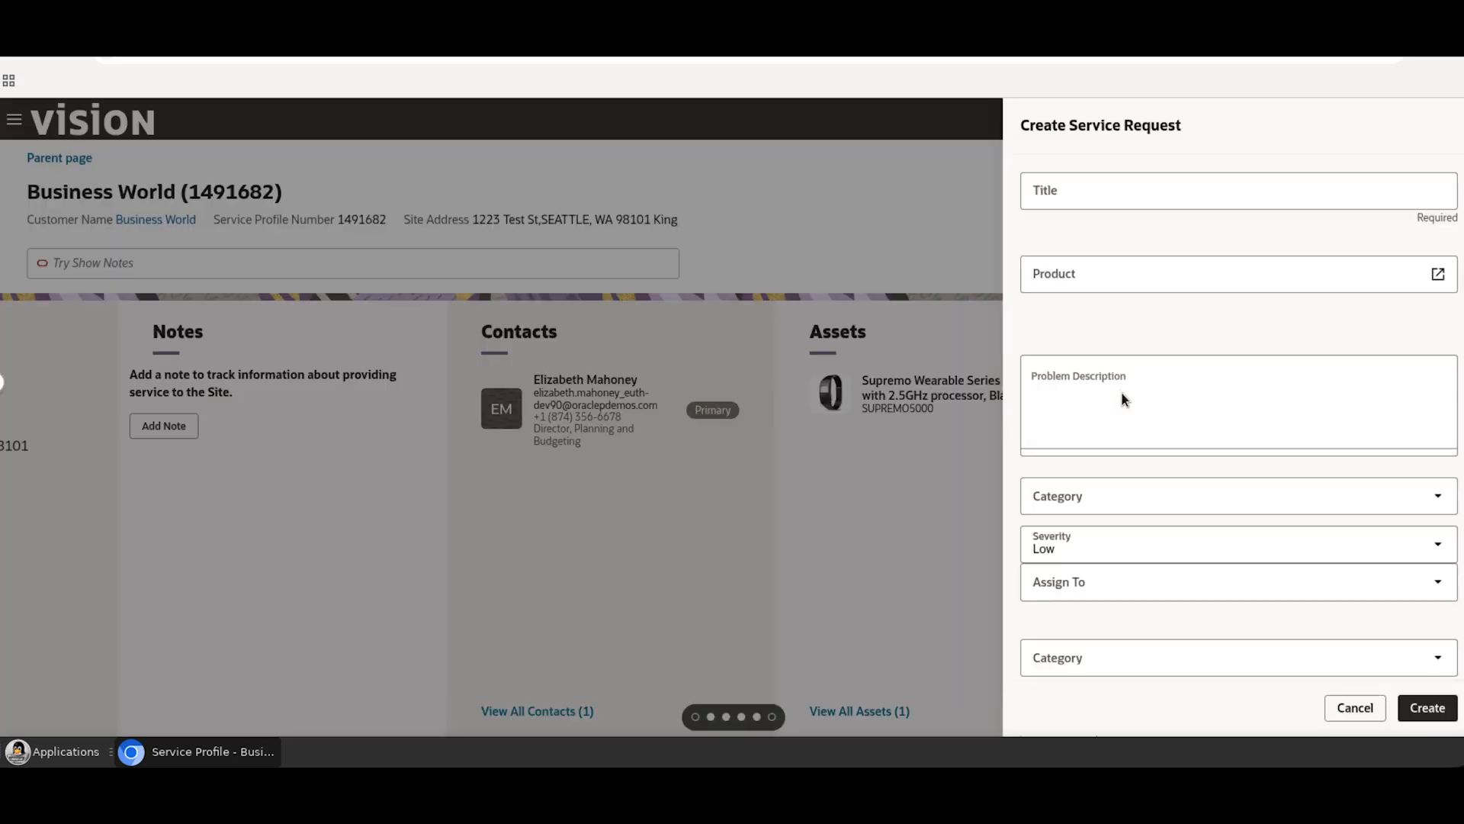
{"action": "left_click", "coordinate": [1174, 190]}
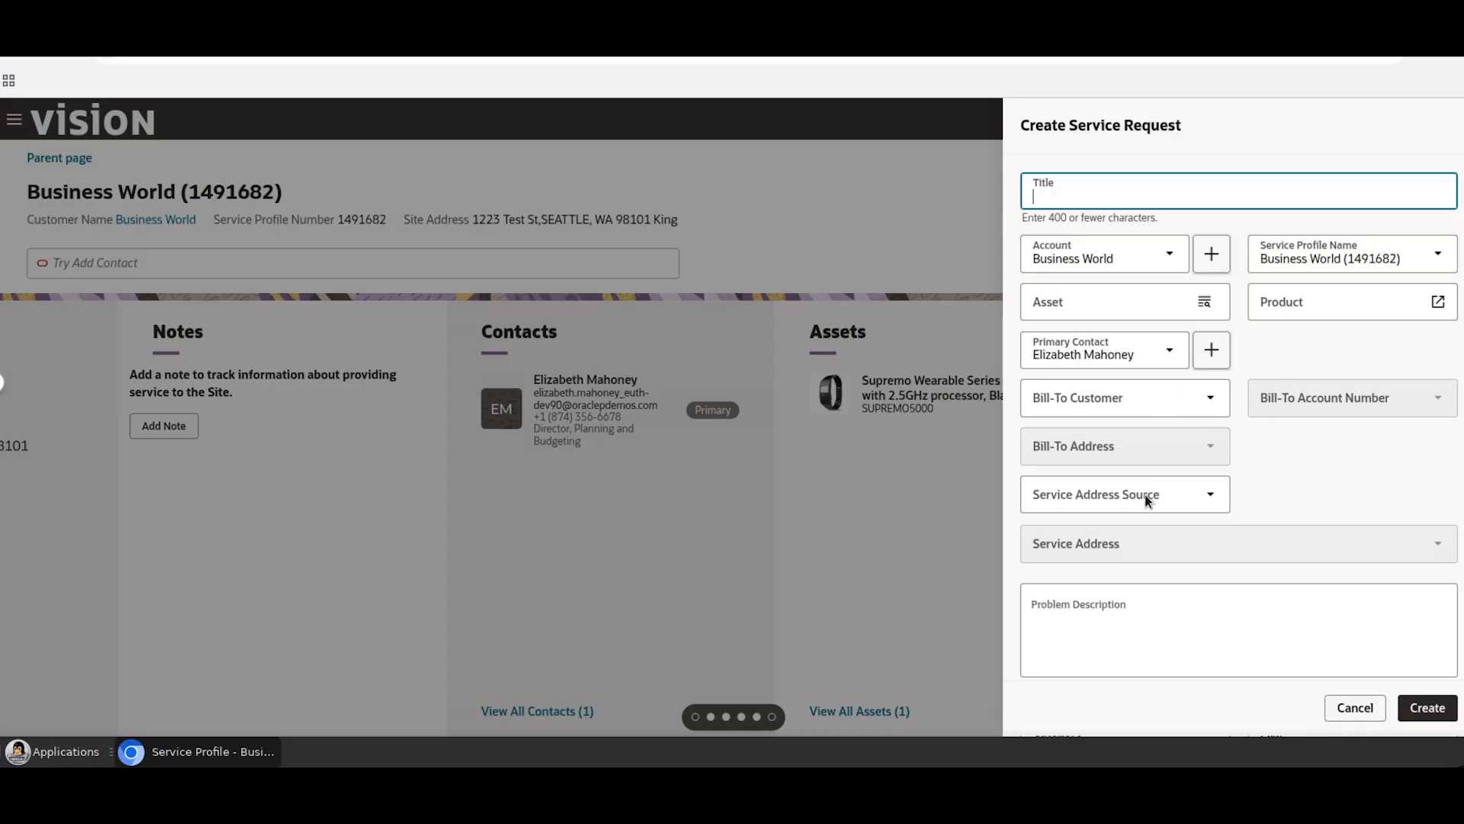
{"action": "left_click", "coordinate": [1207, 491]}
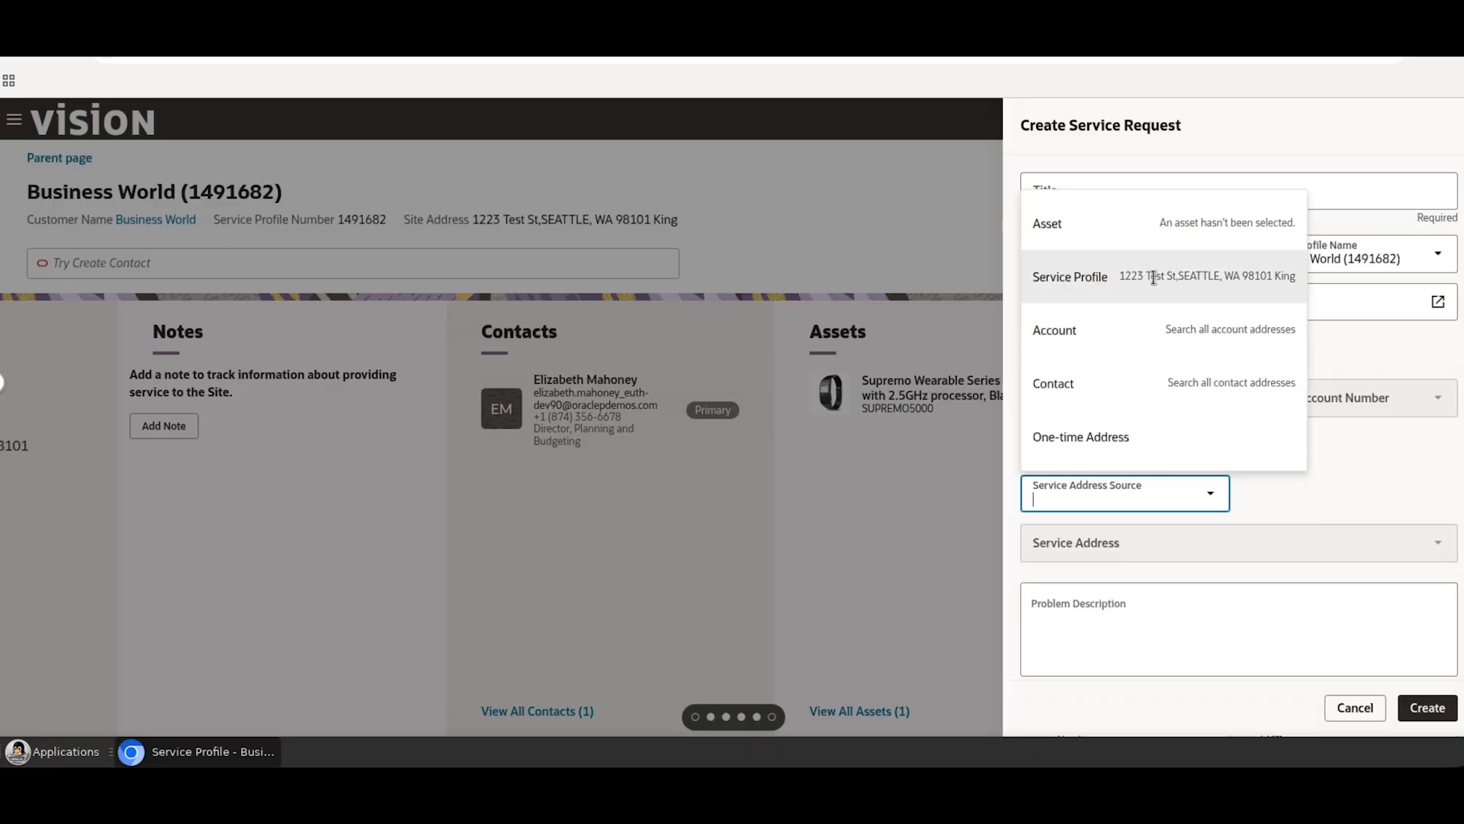
{"action": "left_click", "coordinate": [1429, 482]}
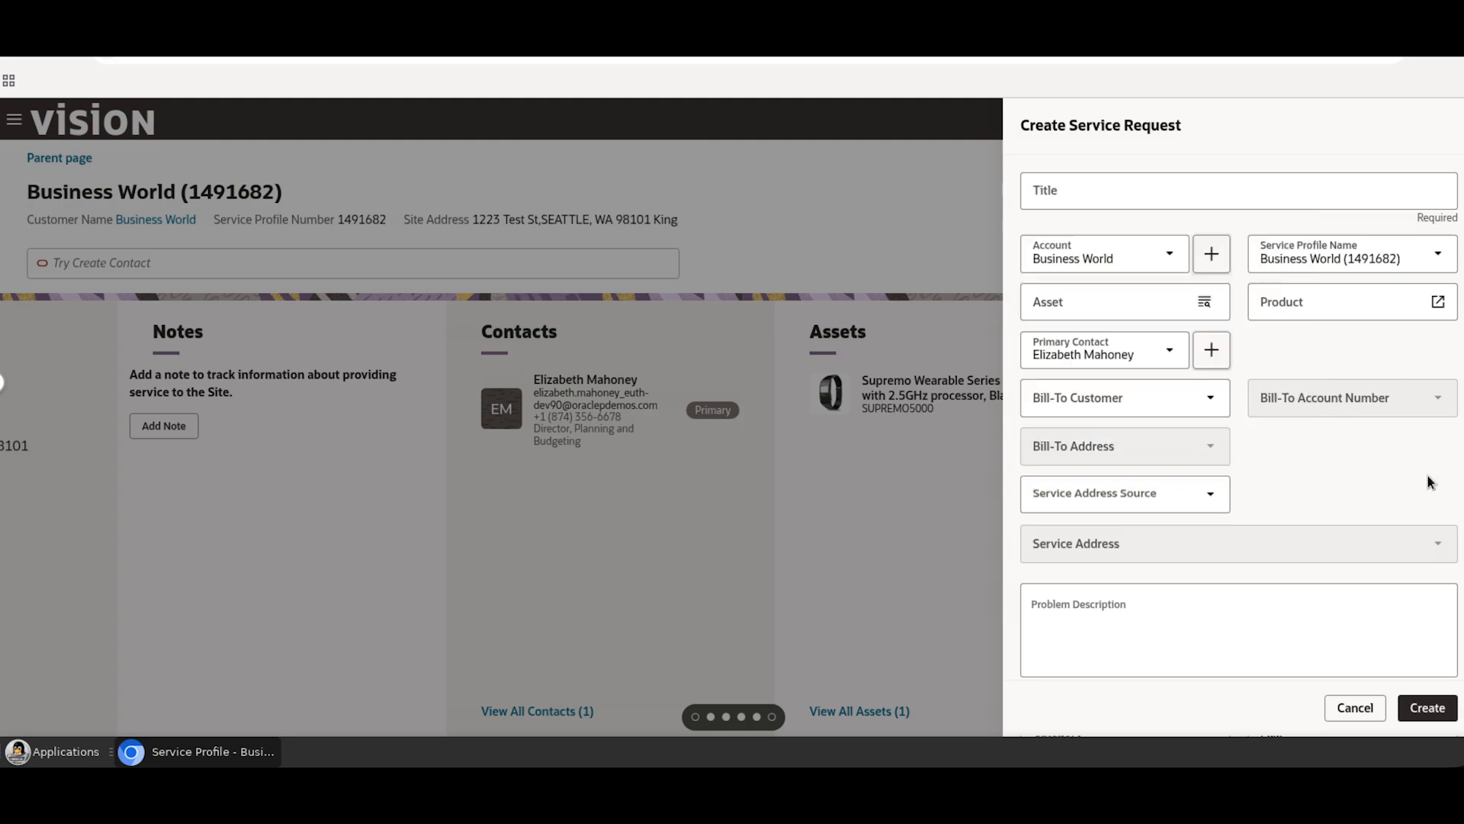
- Look up the assets at the Seattle location and select asset 1111 for the service request
{"action": "left_click", "coordinate": [1205, 303]}
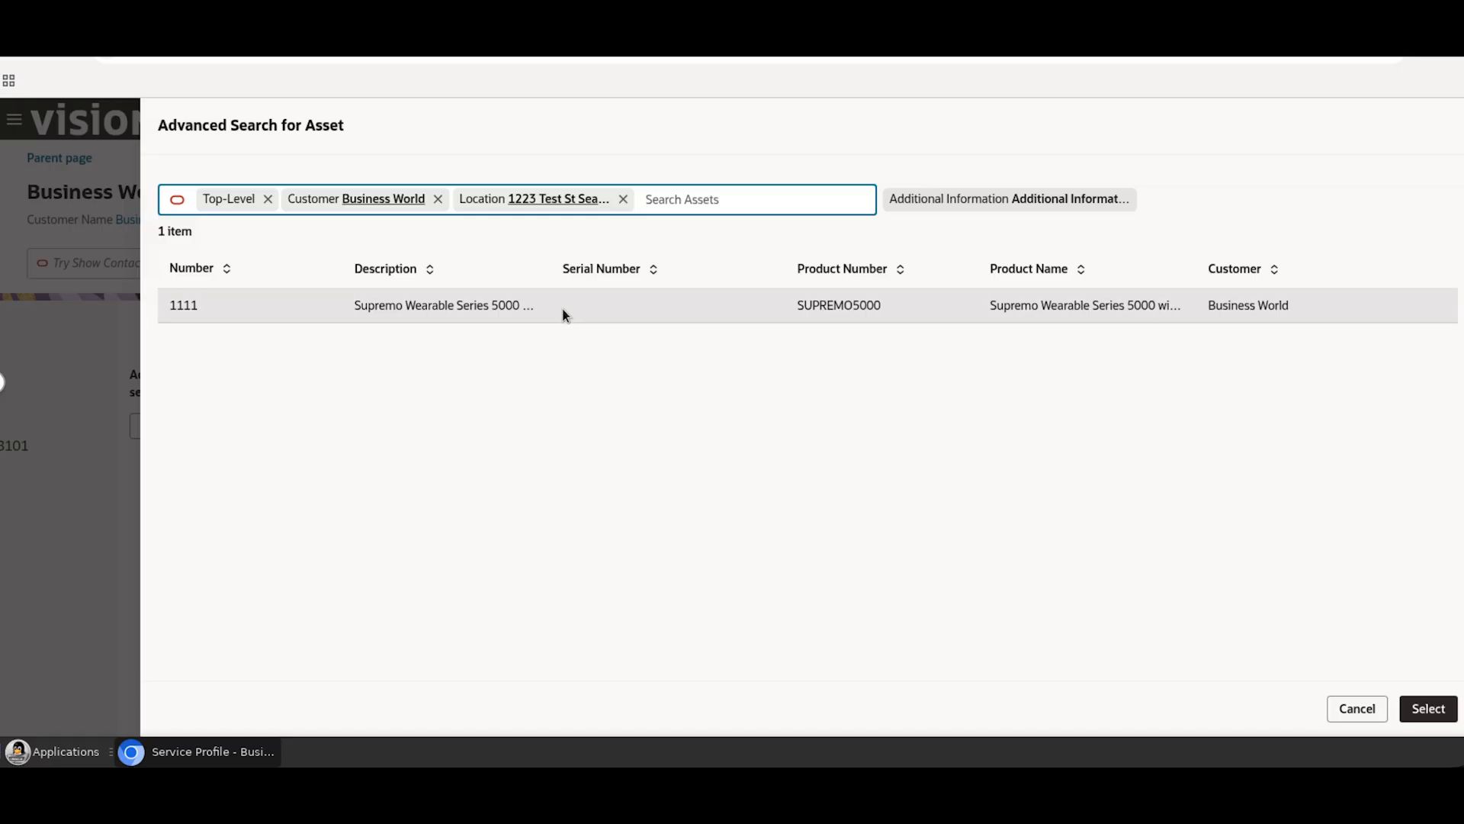
{"action": "left_click", "coordinate": [398, 305]}
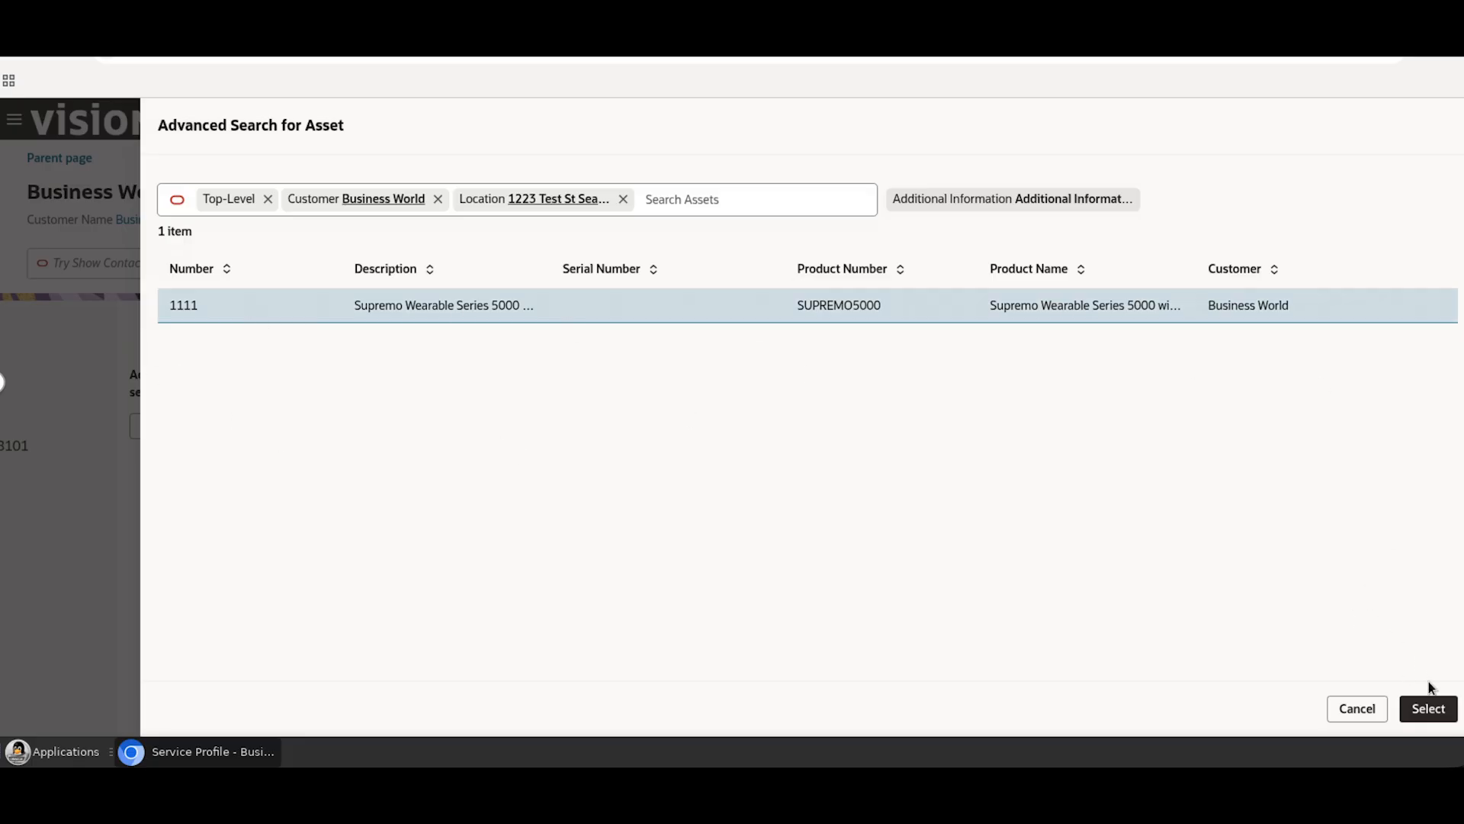
{"action": "left_click", "coordinate": [1429, 709]}
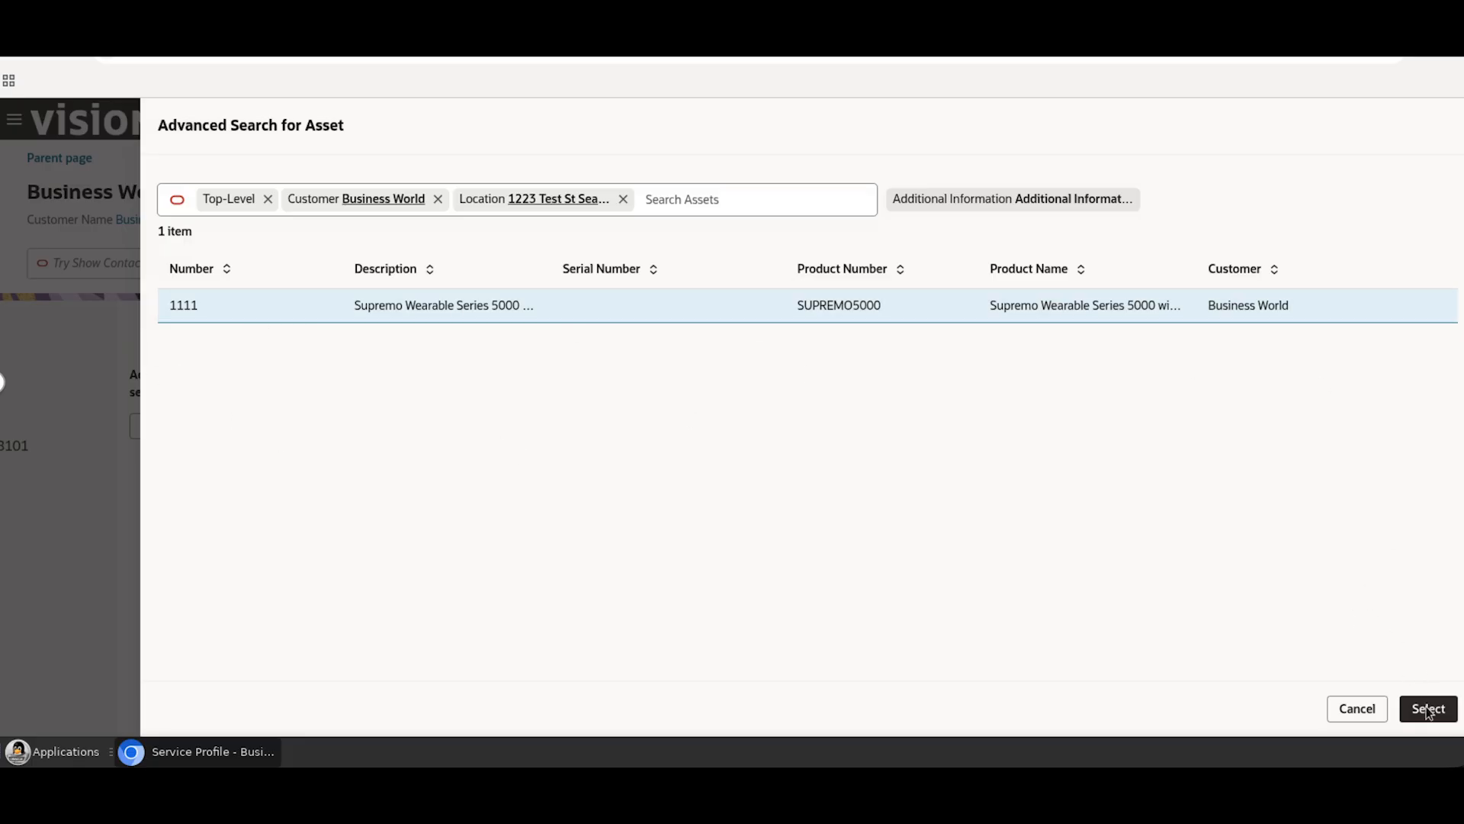
{"action": "left_click", "coordinate": [1428, 709]}
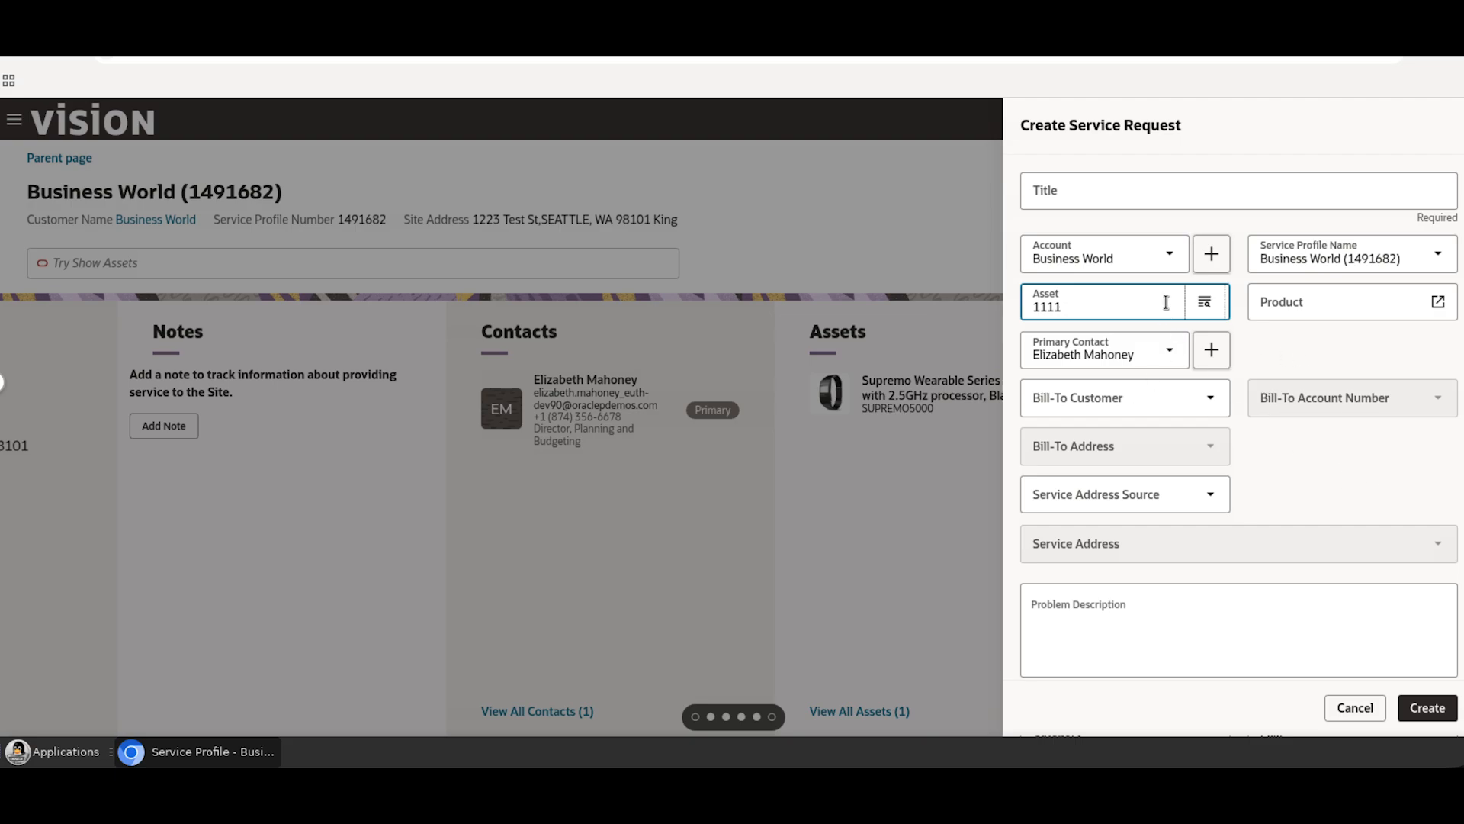
{"action": "left_click", "coordinate": [1305, 466]}
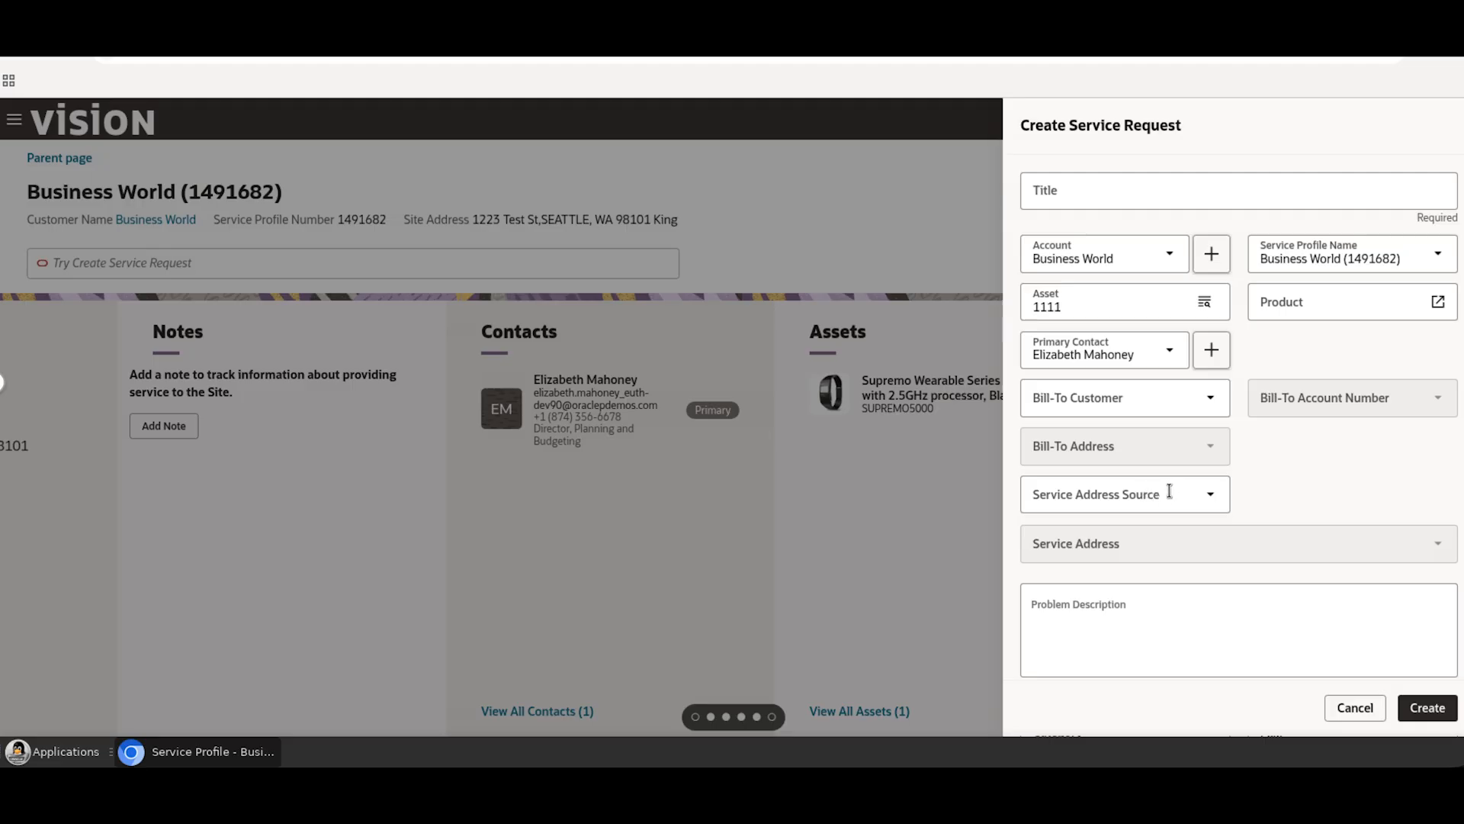
- Set the service address source to Asset, title the service request "test", and create it
{"action": "left_click", "coordinate": [1204, 491]}
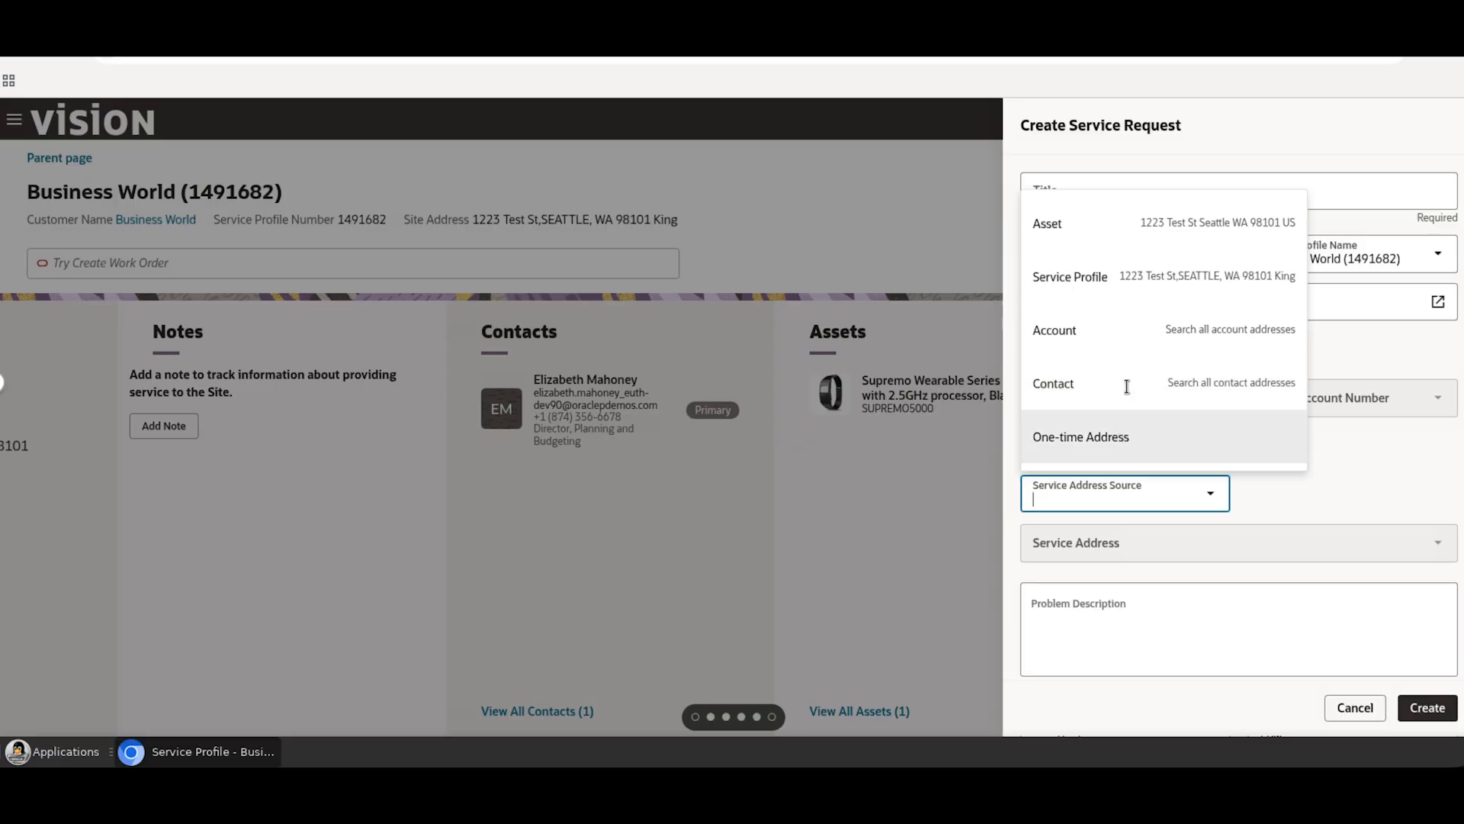
{"action": "left_click", "coordinate": [1153, 226]}
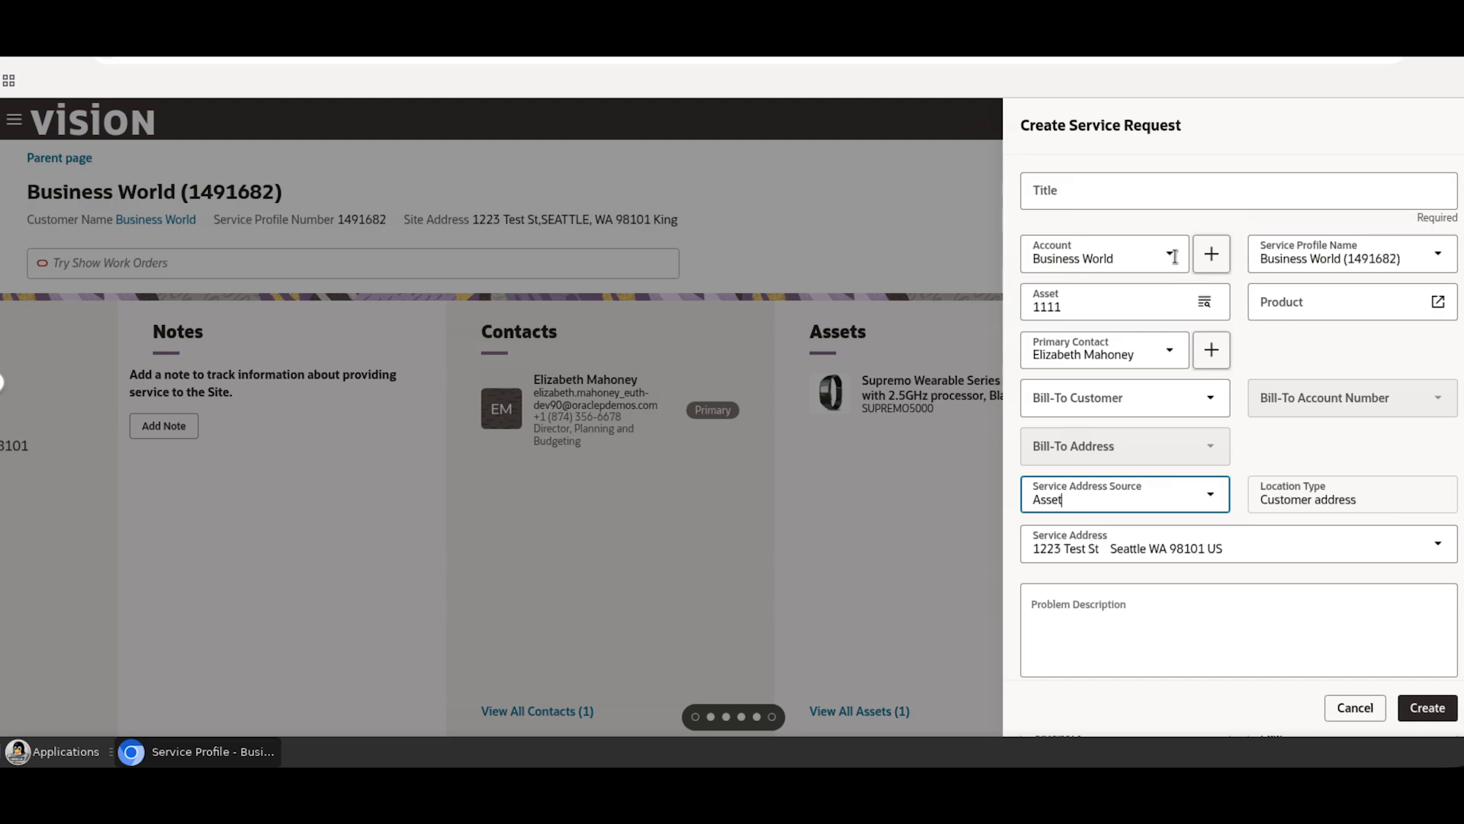
{"action": "left_click", "coordinate": [1195, 191]}
{"action": "type", "text": "t"}
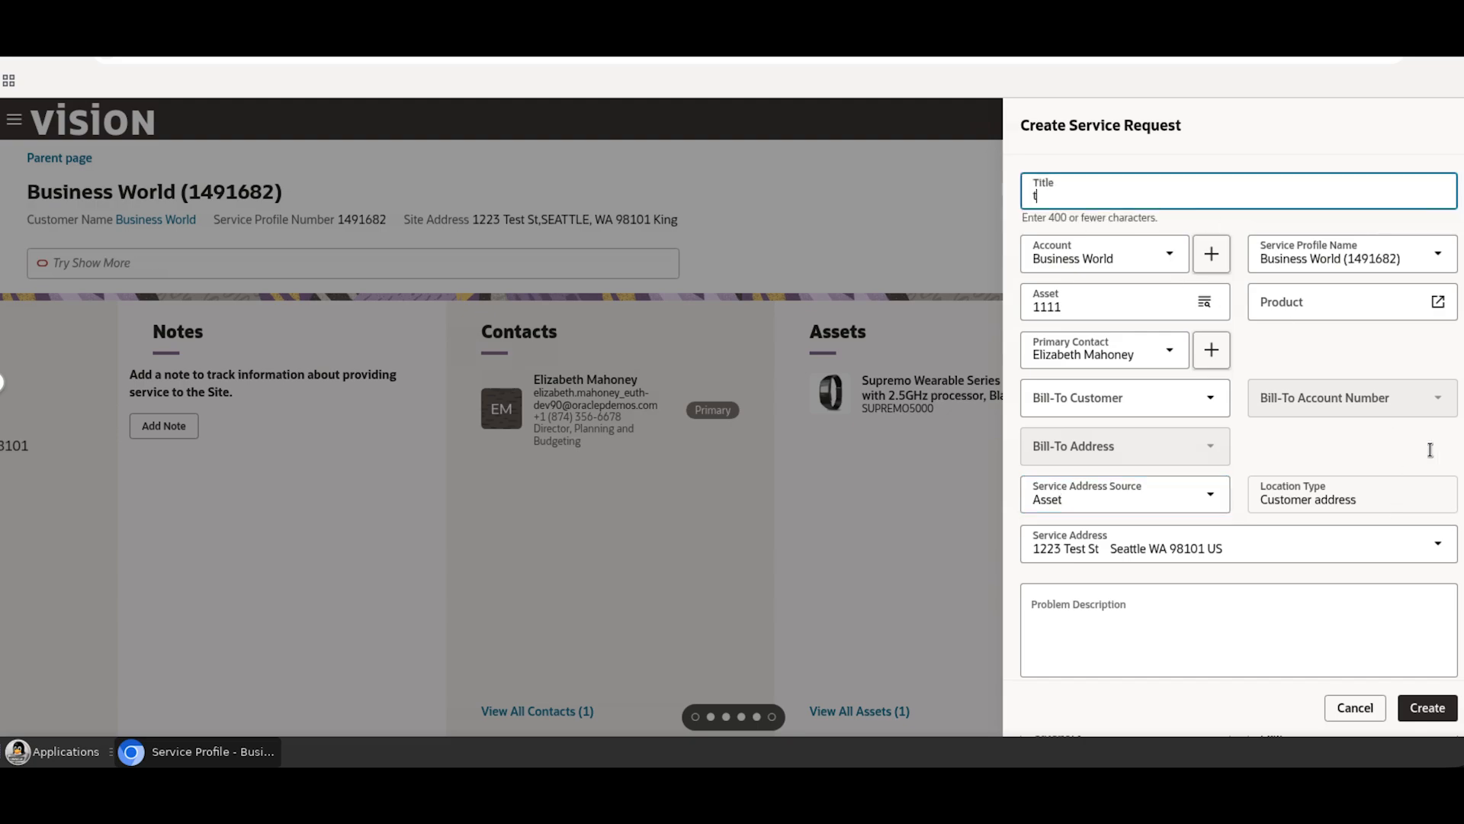
{"action": "type", "text": "est"}
{"action": "left_click", "coordinate": [1420, 711]}
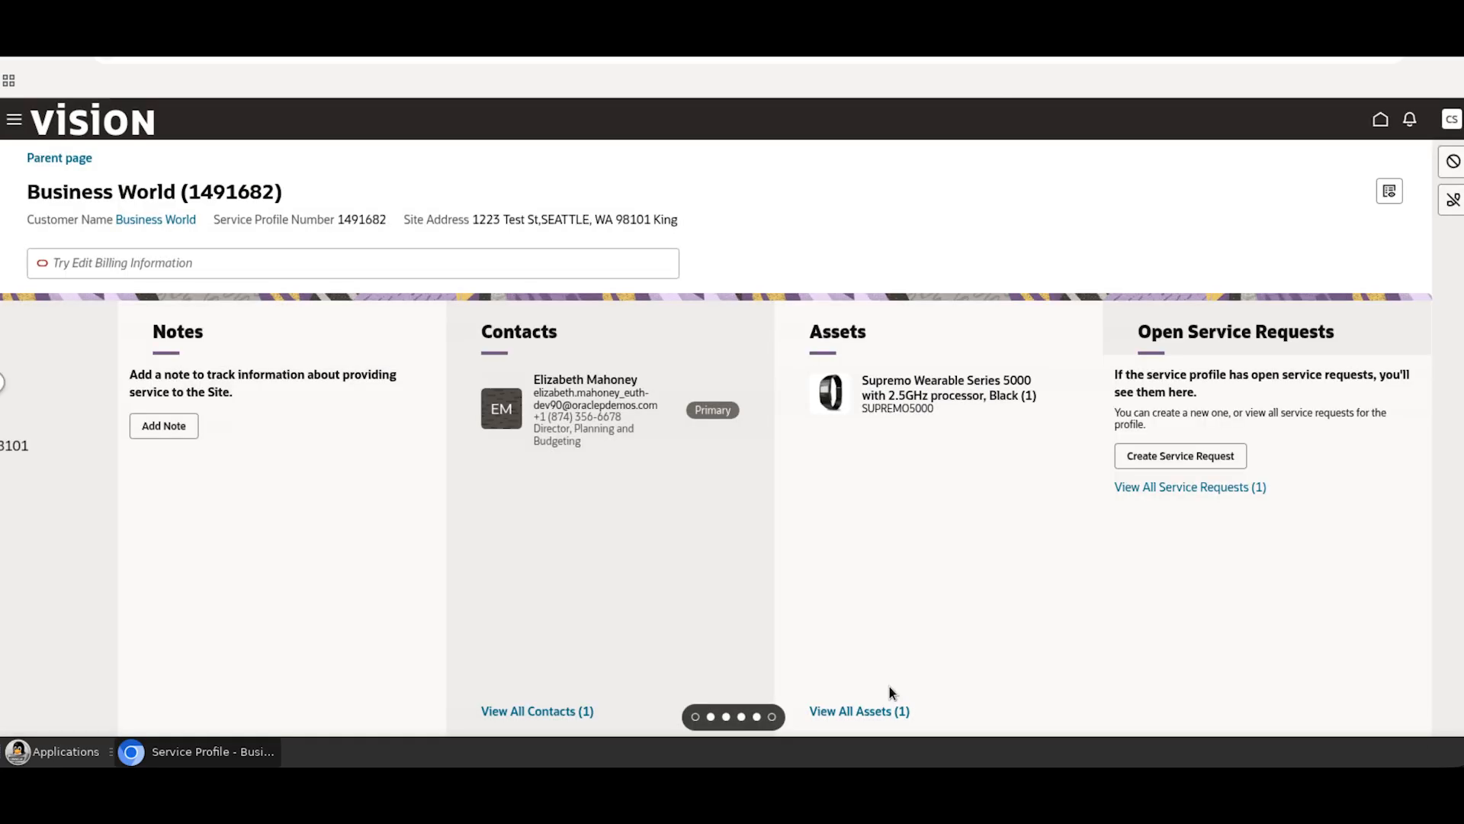